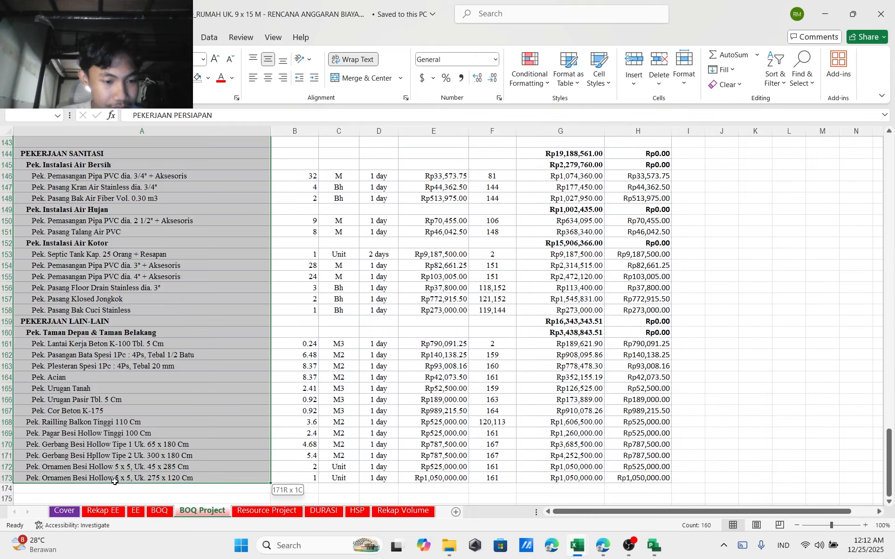
Copy the selected task names from the BOQ Project sheet and paste them into the Task Name column of the blank project in Microsoft Project
key("ctrl+c")
scroll(250, 424, "down", 2)
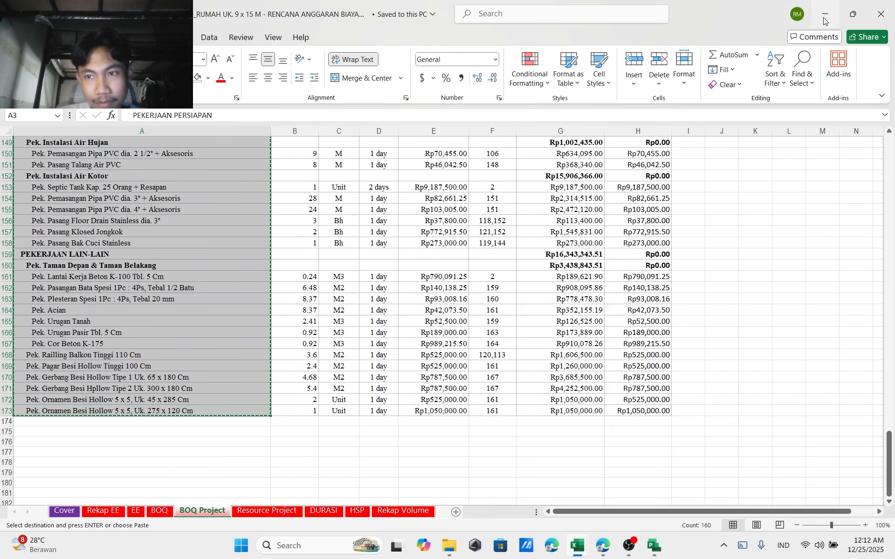
left_click(652, 545)
left_click(145, 171)
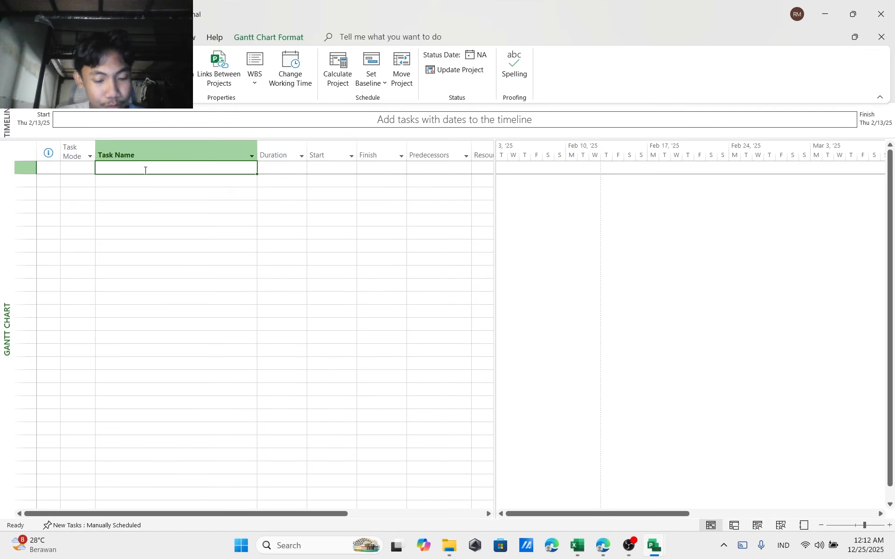
key("ctrl+v")
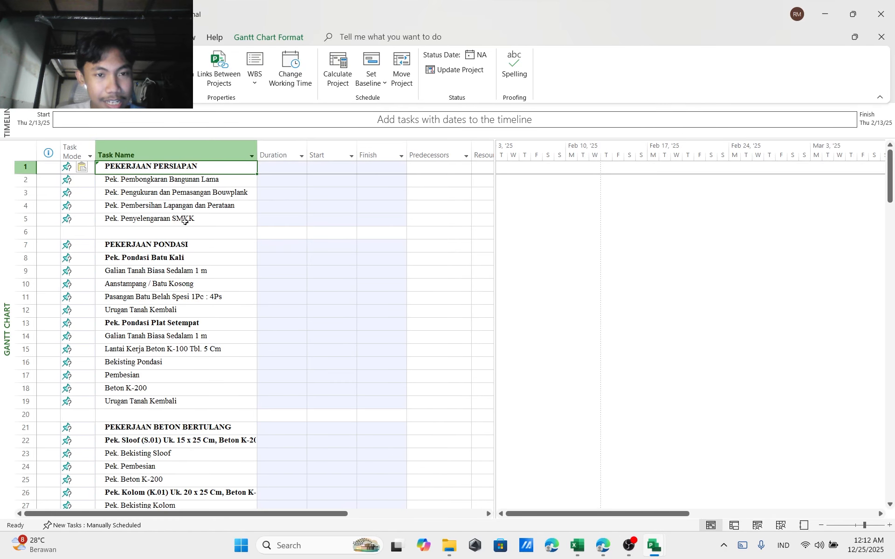
Show the project summary task and outline numbers in the Gantt chart's task list
left_click(256, 39)
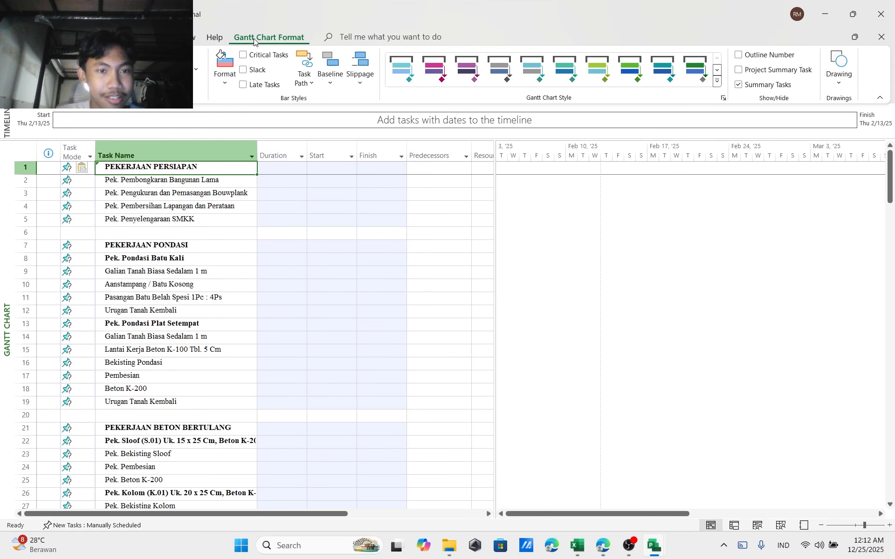
left_click(739, 71)
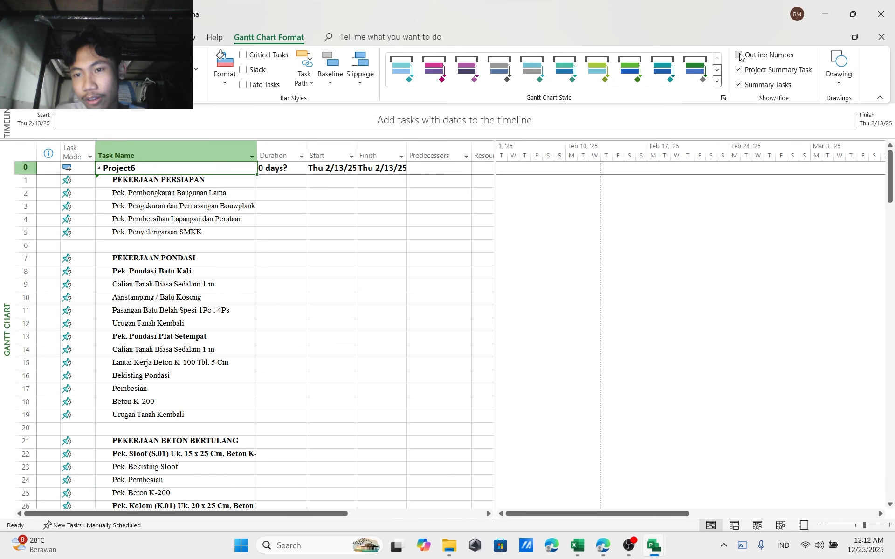
left_click(740, 55)
left_click(333, 260)
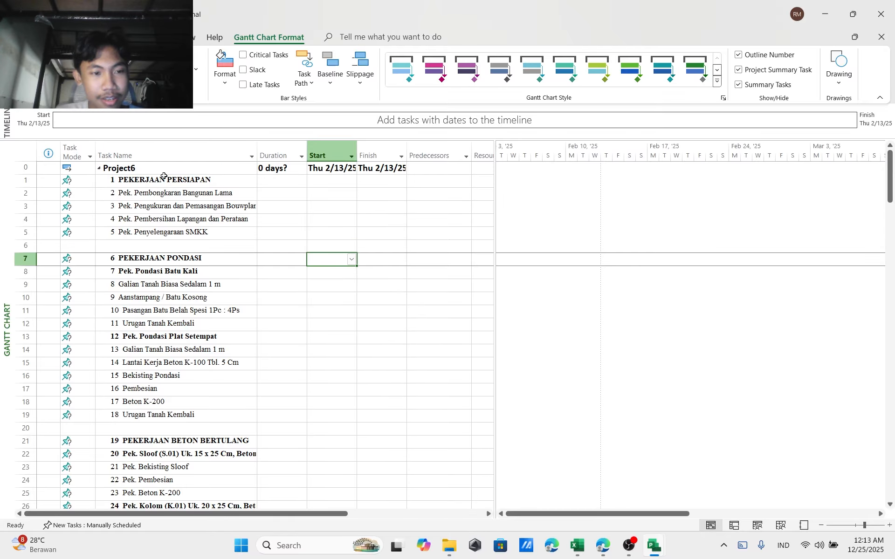
Rename the project summary task to Proyek Rumah
double_click(139, 170)
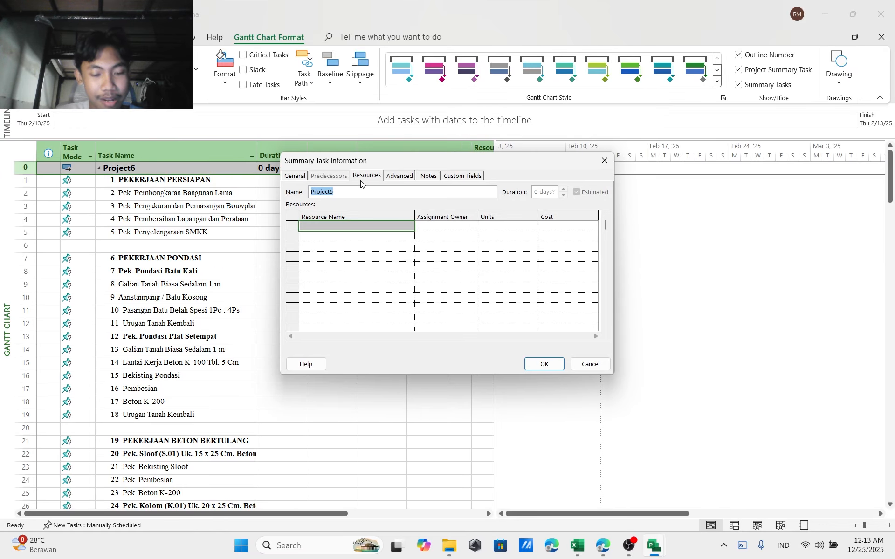
type("Pro")
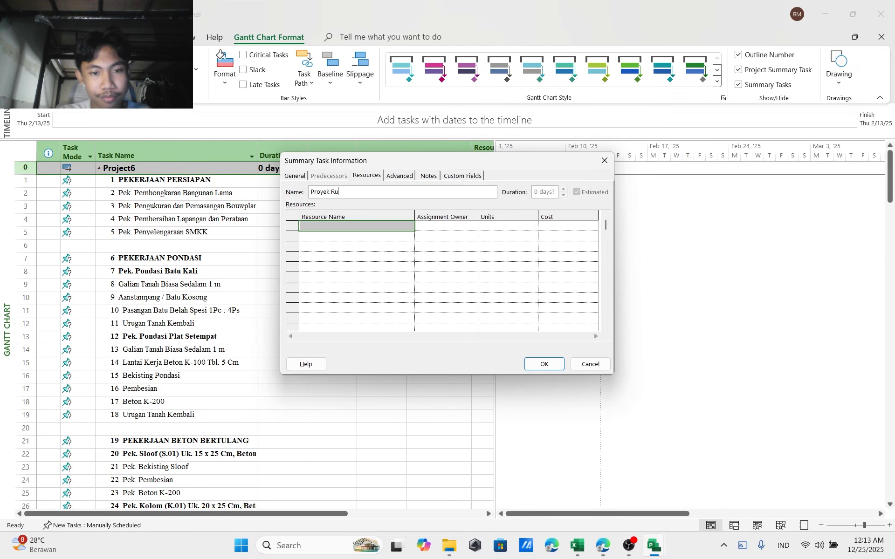
key("Return")
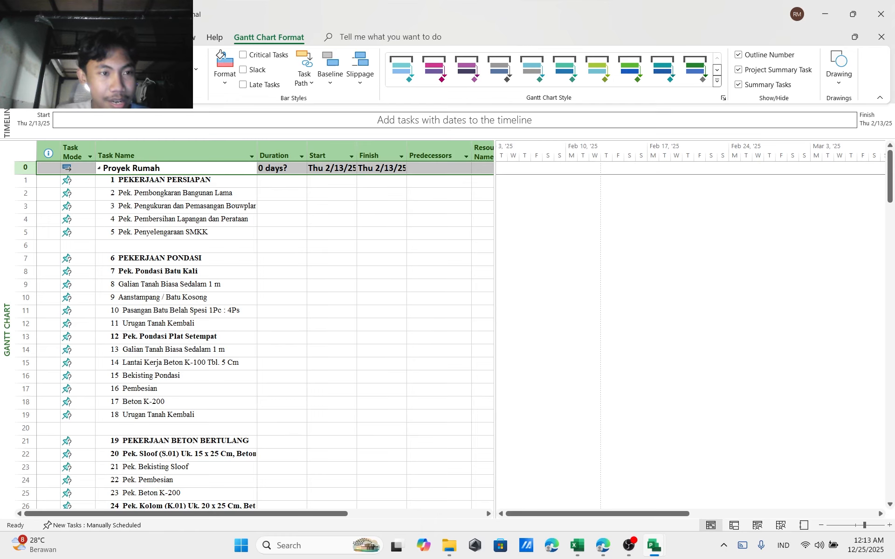
Indent tasks 2 to 5 one level so they become subtasks of PEKERJAAN PERSIAPAN
left_click(42, 37)
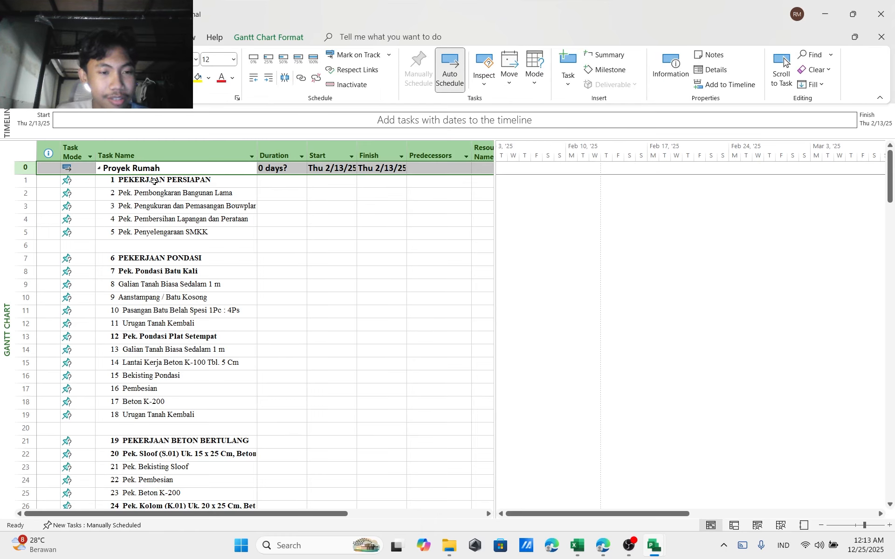
left_click_drag(154, 193, 152, 230)
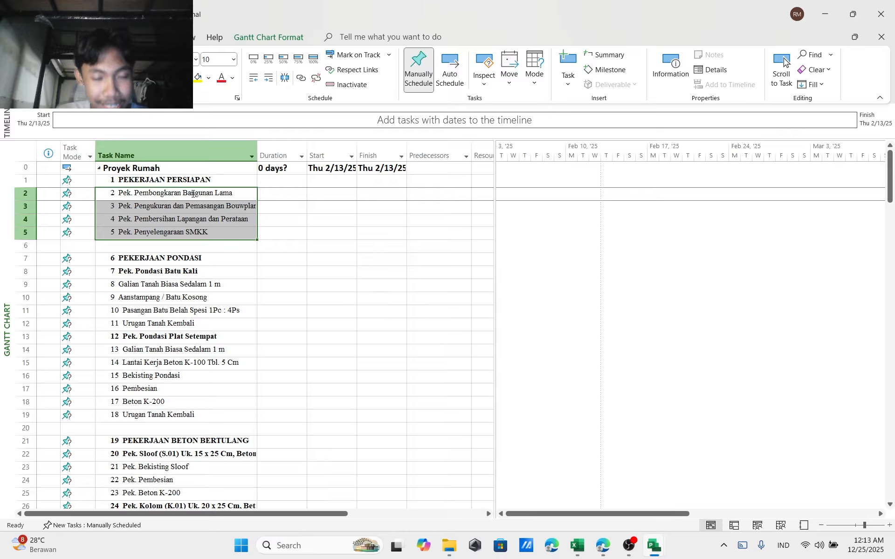
left_click(269, 79)
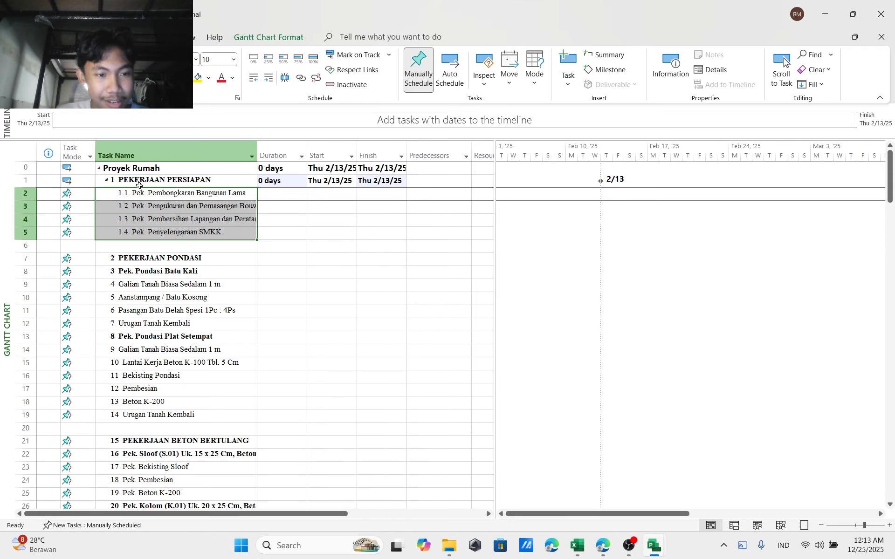
Make Pek. Pondasi Batu Kali a subtask of PEKERJAAN PONDASI and nest its four tasks, rows 9 to 12, beneath it
left_click(156, 271)
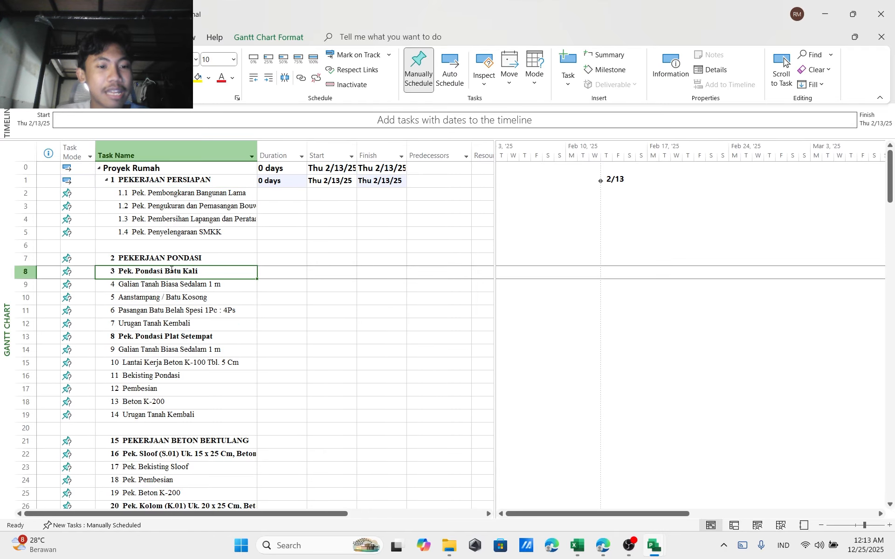
left_click(267, 78)
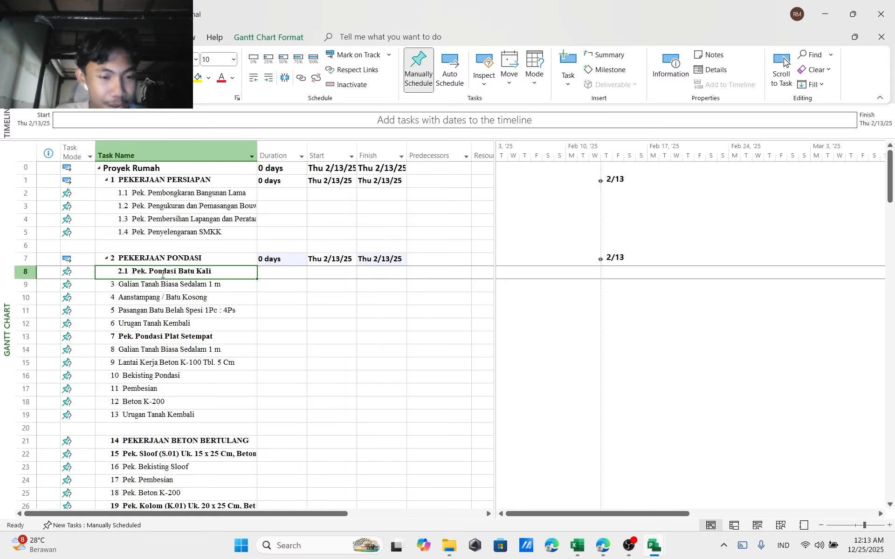
left_click_drag(155, 284, 153, 321)
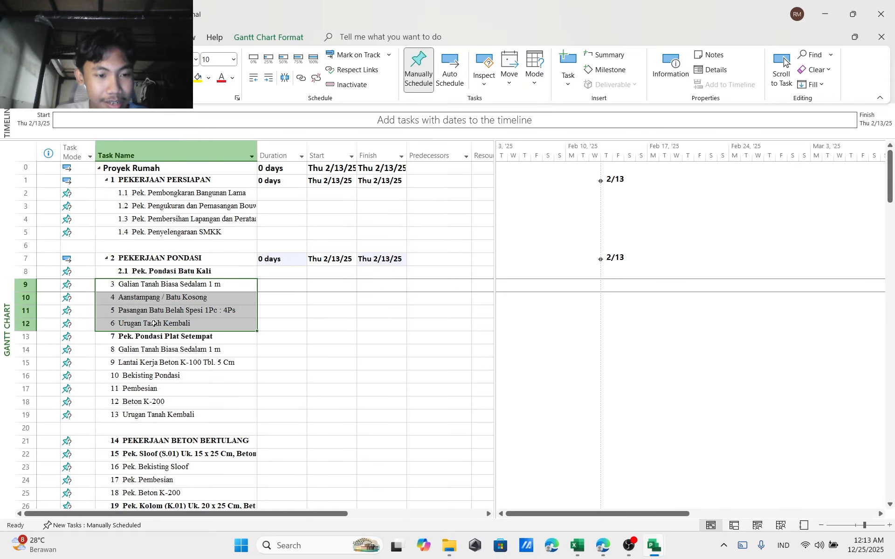
left_click(269, 79)
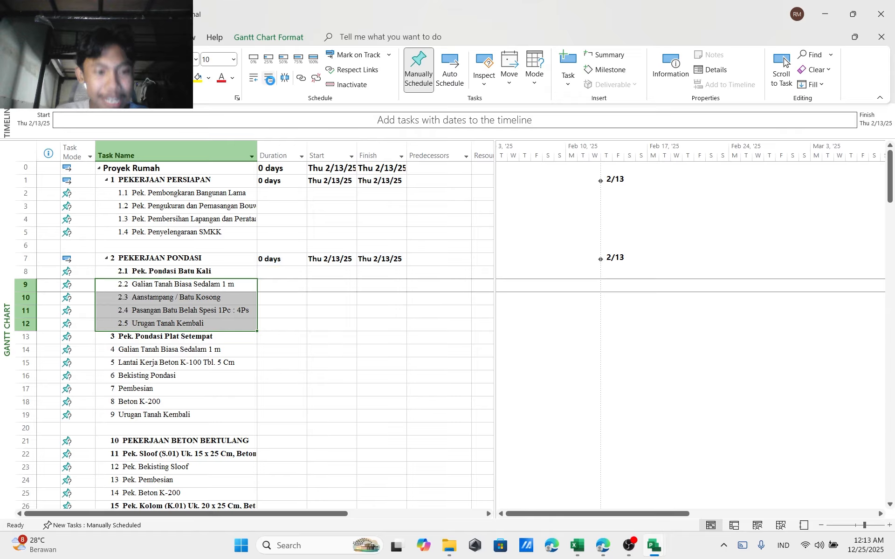
left_click(270, 79)
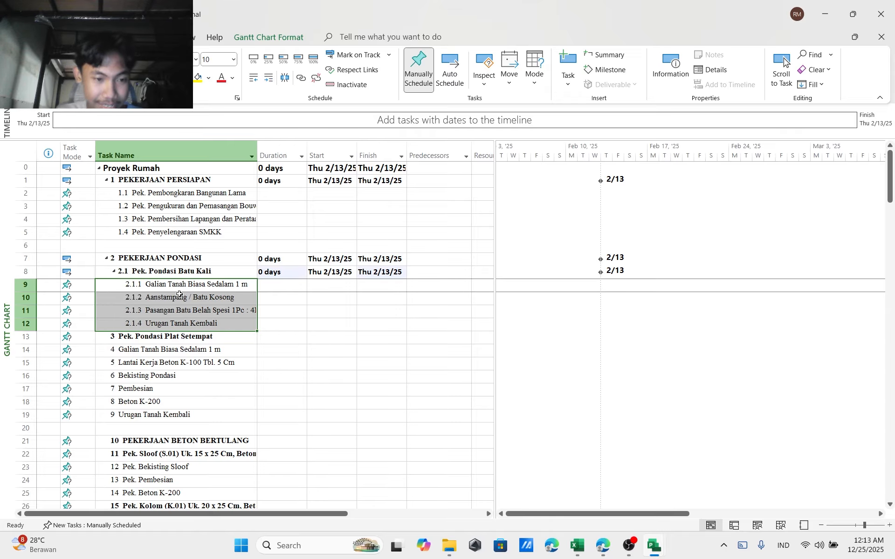
Switch to the already structured New Tubes Inden project and set all its tasks to Auto Schedule
scroll(169, 297, "down", 4)
scroll(161, 366, "up", 4)
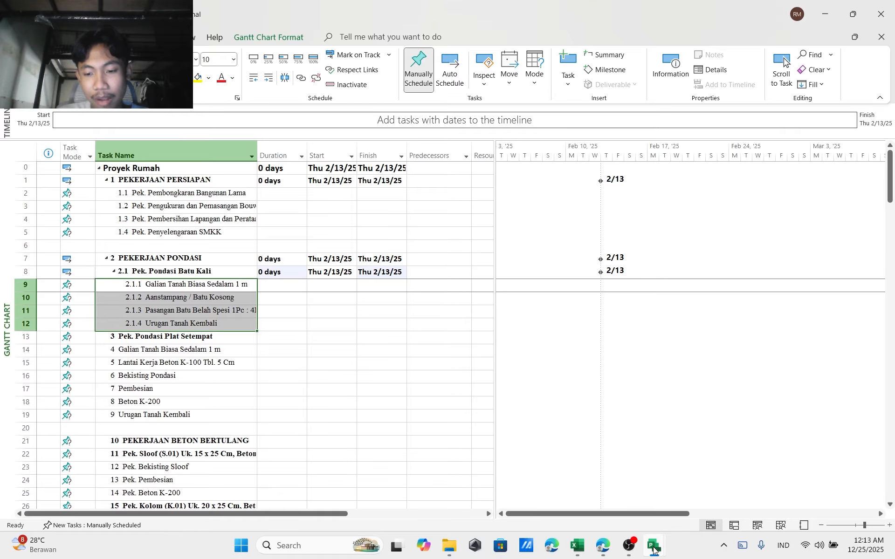
mouse_move(653, 552)
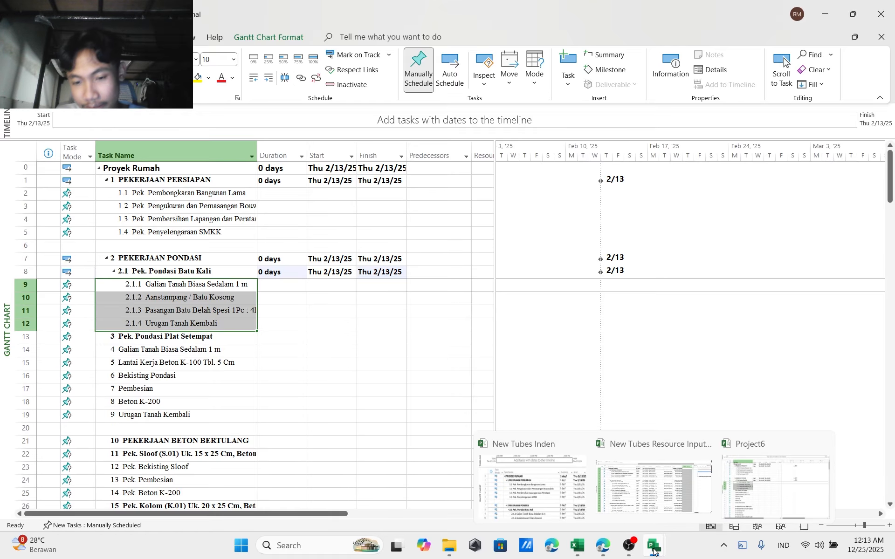
left_click(539, 492)
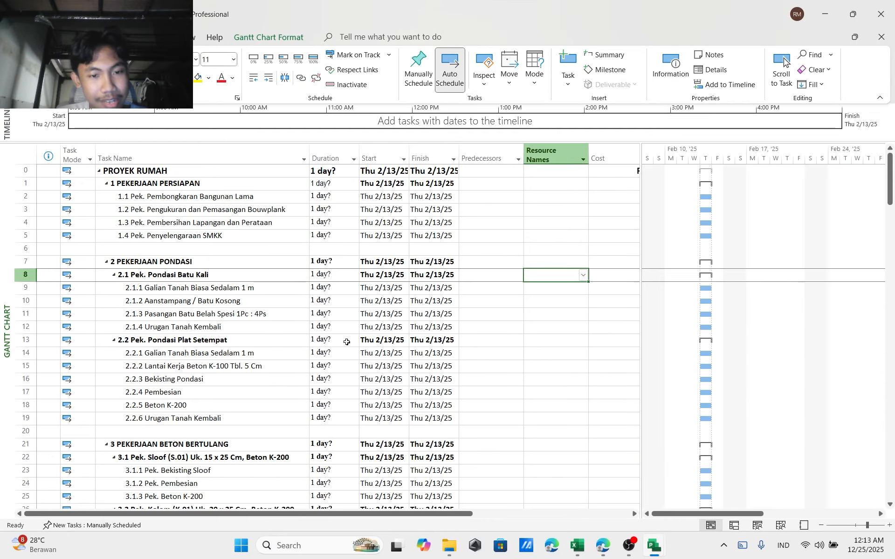
scroll(315, 323, "down", 1)
scroll(326, 327, "up", 1)
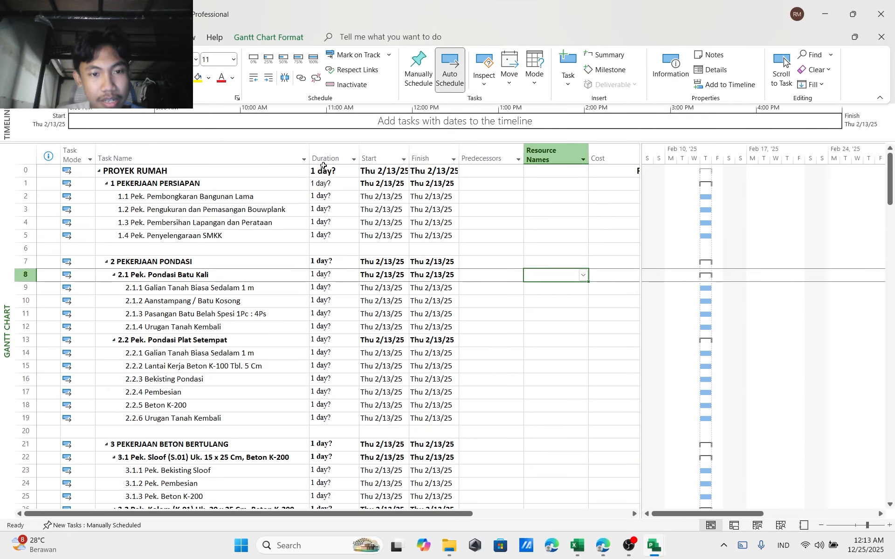
left_click(85, 156)
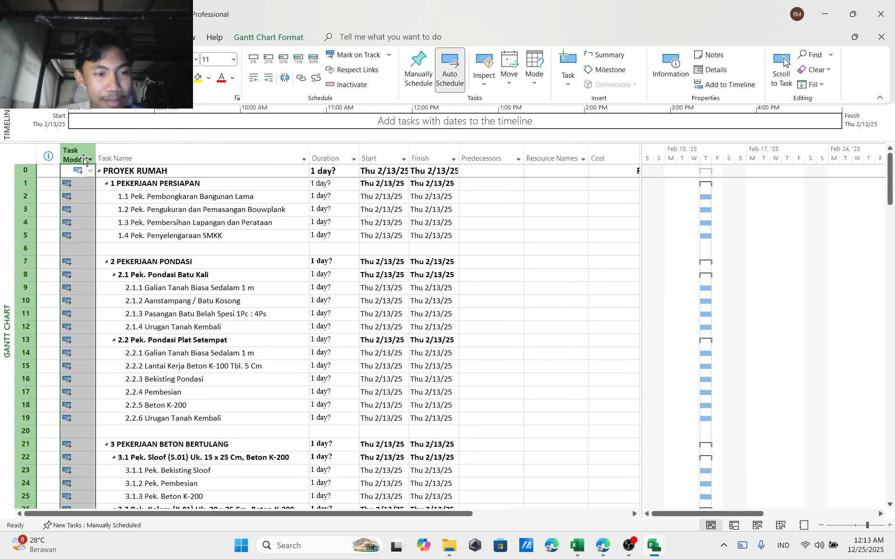
left_click(455, 85)
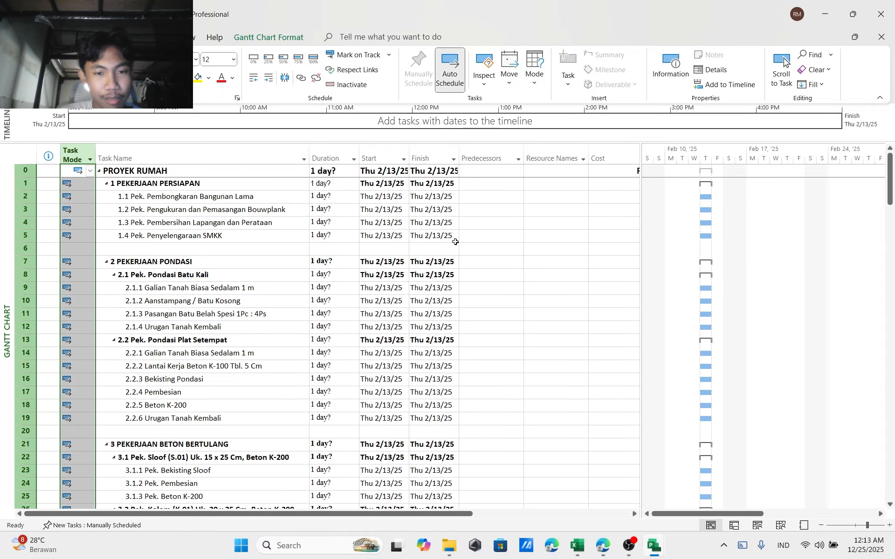
left_click(455, 236)
left_click(511, 236)
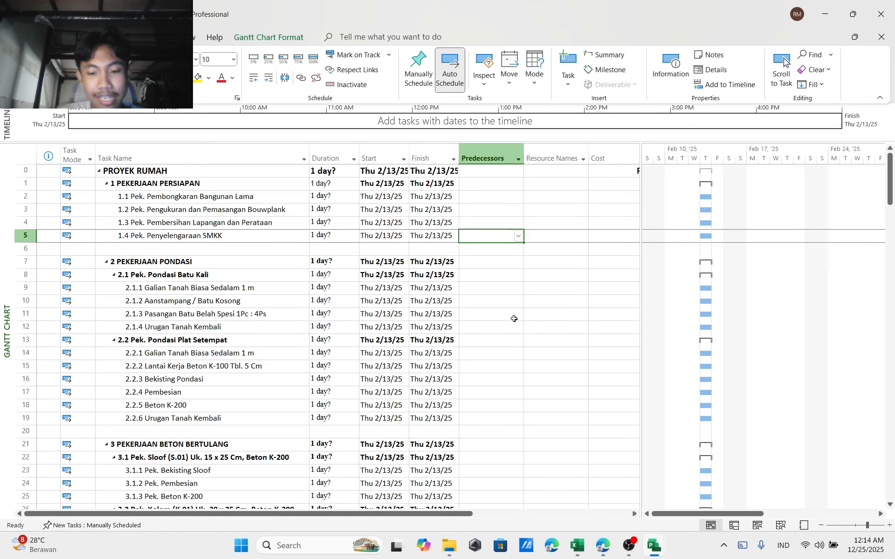
Switch to the INR.1D_RUMAH workbook in Excel and copy the task durations in D4:D173 of the BOQ Project sheet
left_click(578, 546)
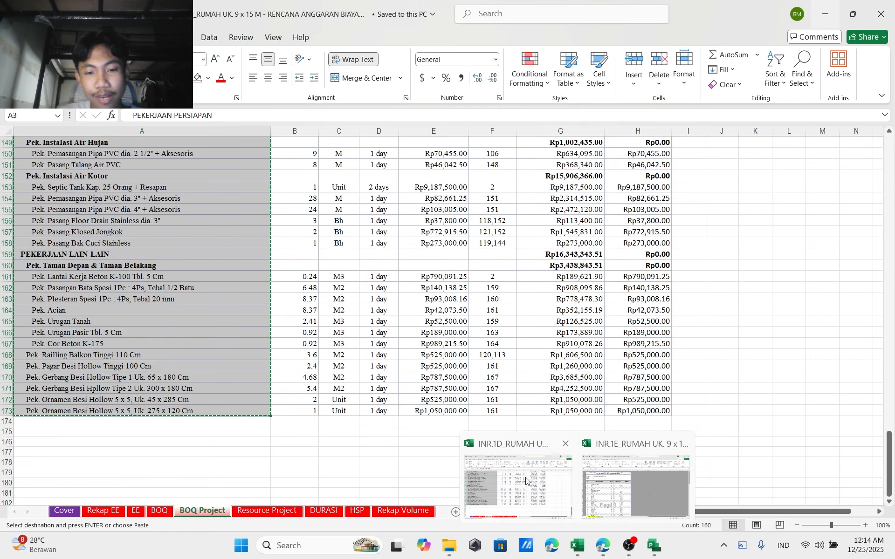
left_click(526, 481)
scroll(459, 365, "up", 20)
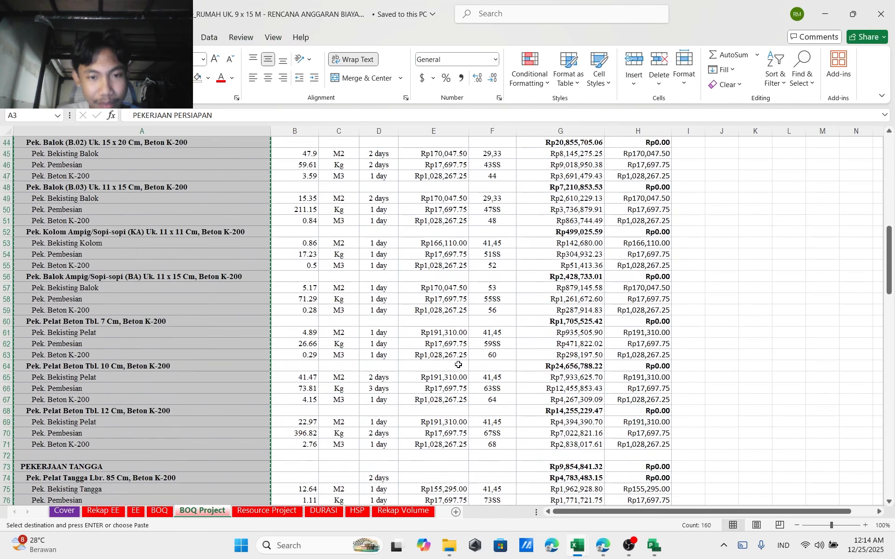
scroll(458, 365, "up", 14)
left_click(380, 176)
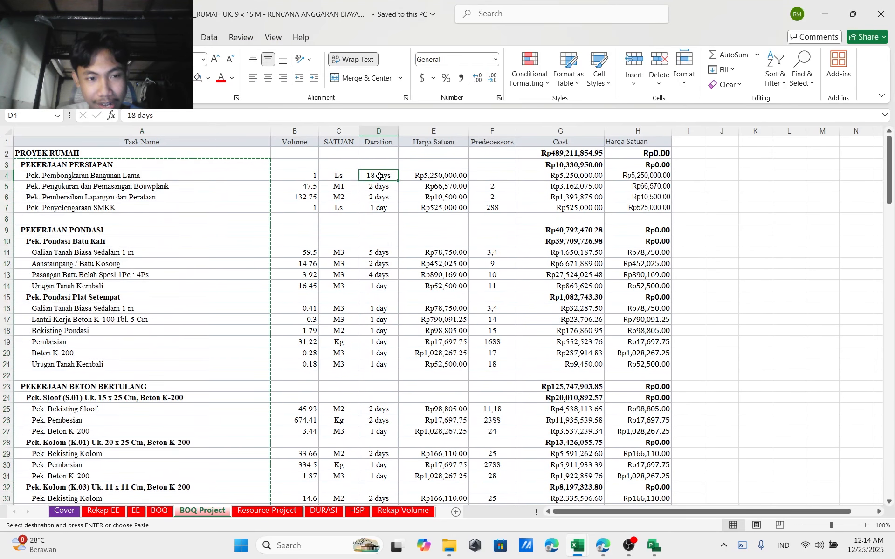
left_click_drag(380, 176, 381, 467)
key("ctrl+c")
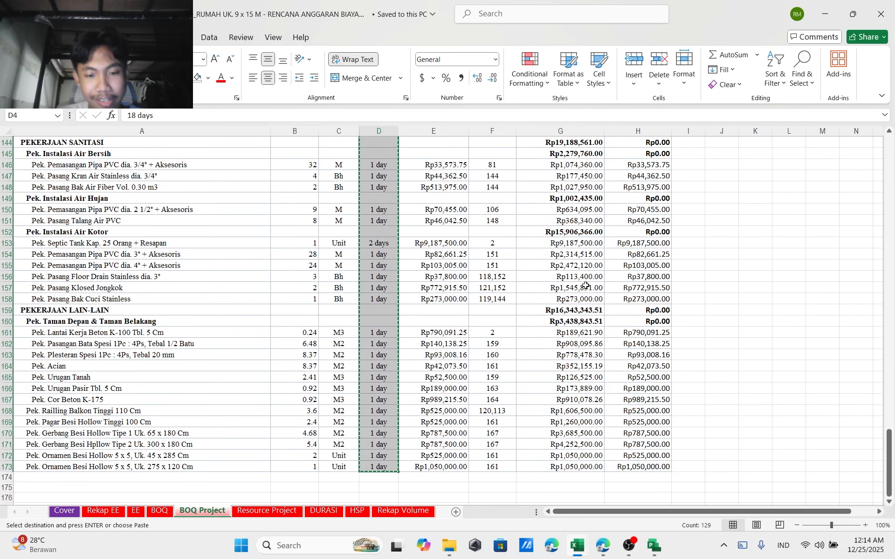
Return to the New Tubes Inden project and paste the durations into the Duration column starting at Pek. Pembongkaran Bangunan Lama
left_click(825, 14)
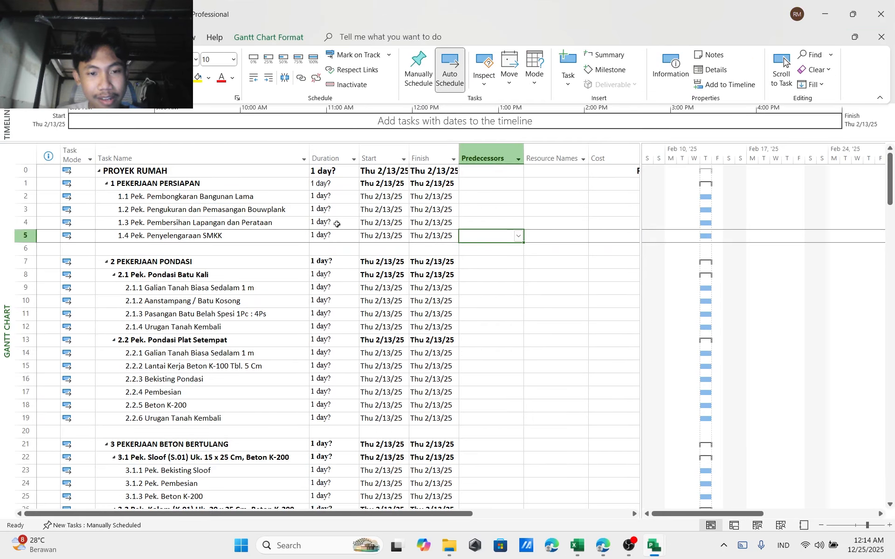
left_click(480, 199)
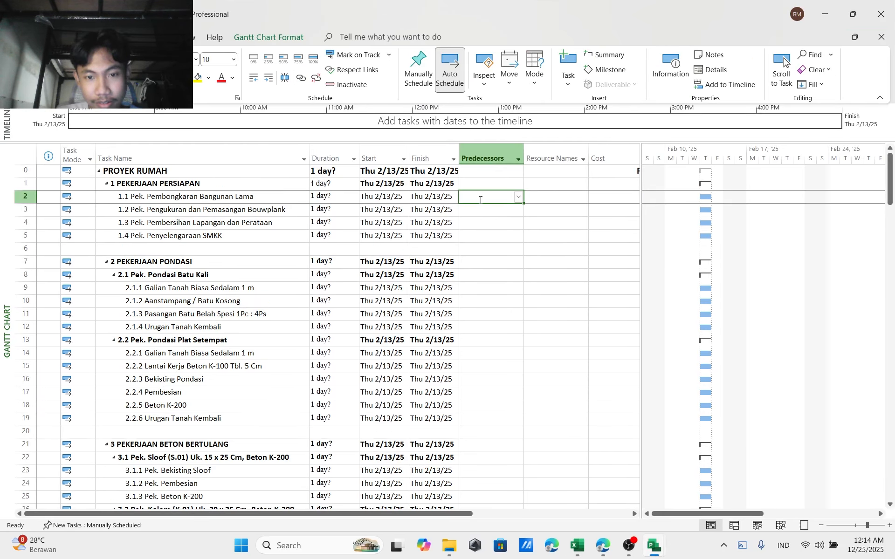
left_click(337, 197)
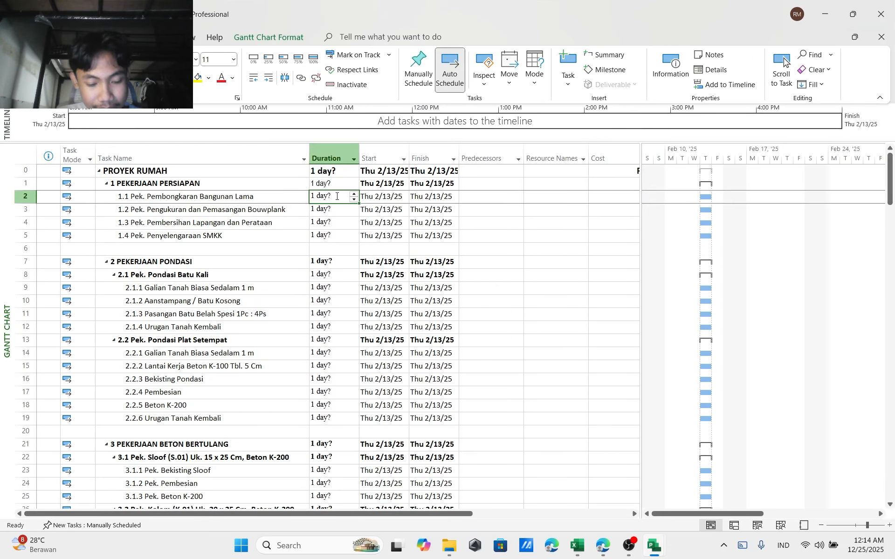
key("ctrl+v")
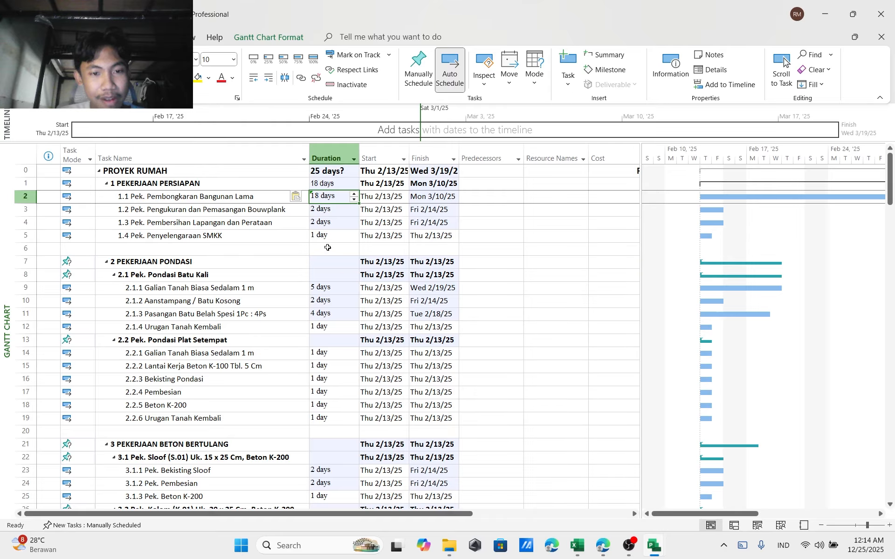
Switch the entire Task Mode column back to Auto Schedule, including the manually scheduled summary tasks
left_click(79, 158)
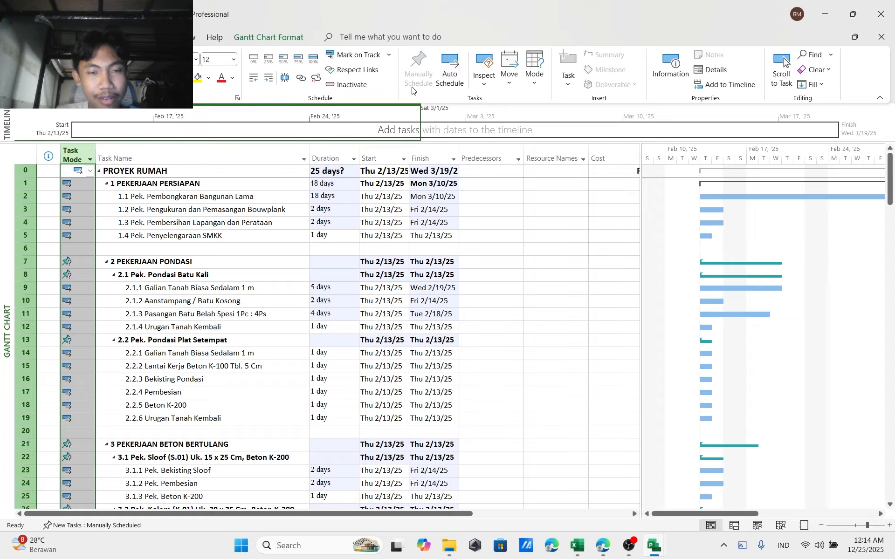
left_click(450, 77)
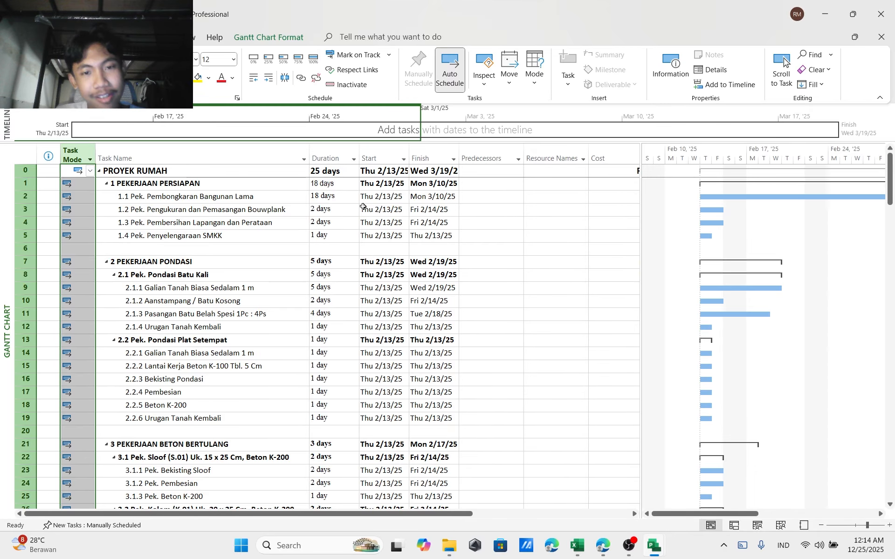
left_click(475, 220)
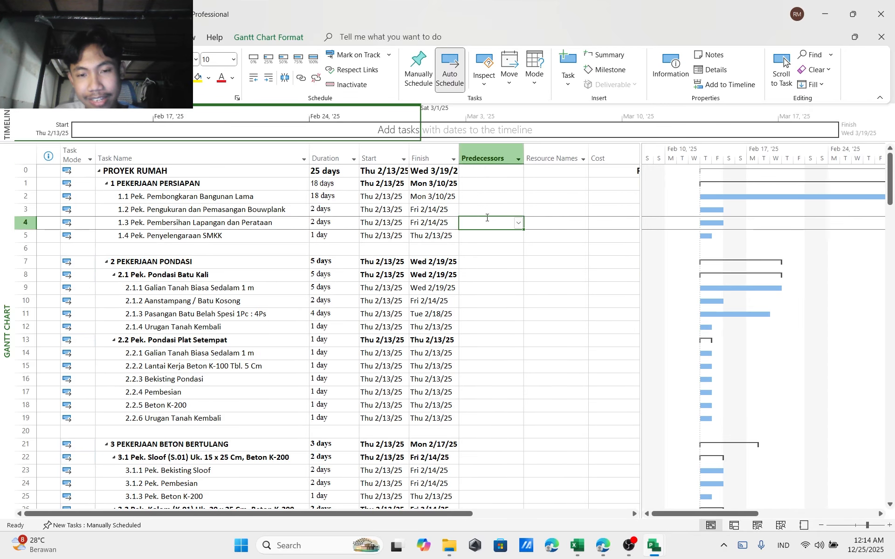
Switch to the INR.1D_RUMAH workbook in Excel and copy the predecessors in F5:F173 of the BOQ Project sheet
mouse_move(578, 547)
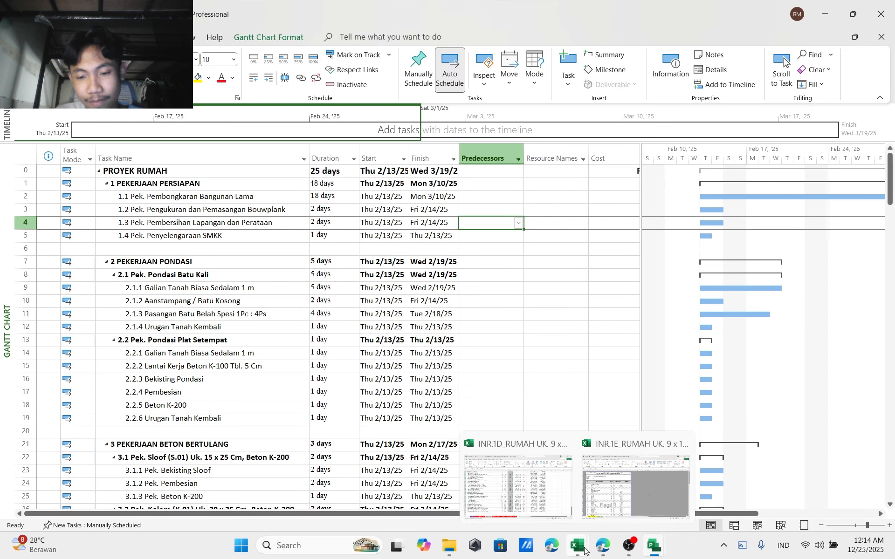
left_click(540, 482)
scroll(539, 474, "up", 20)
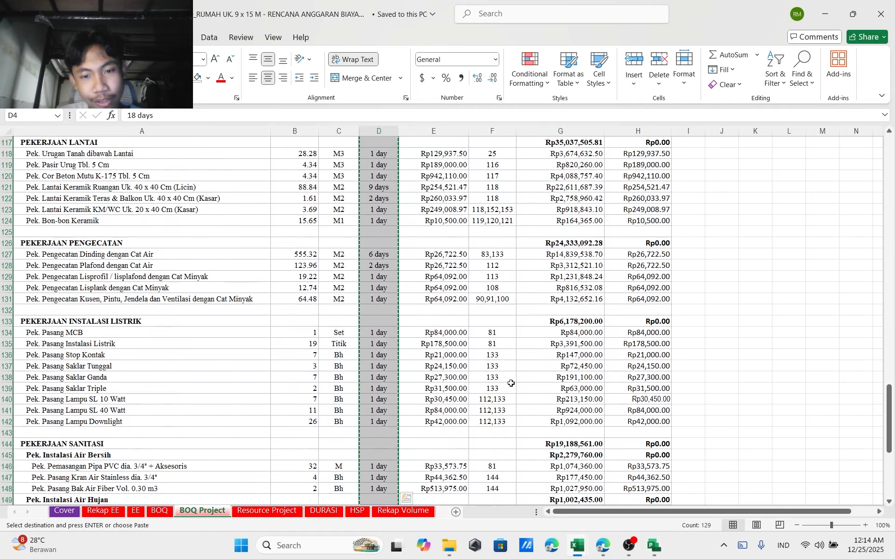
scroll(583, 364, "up", 15)
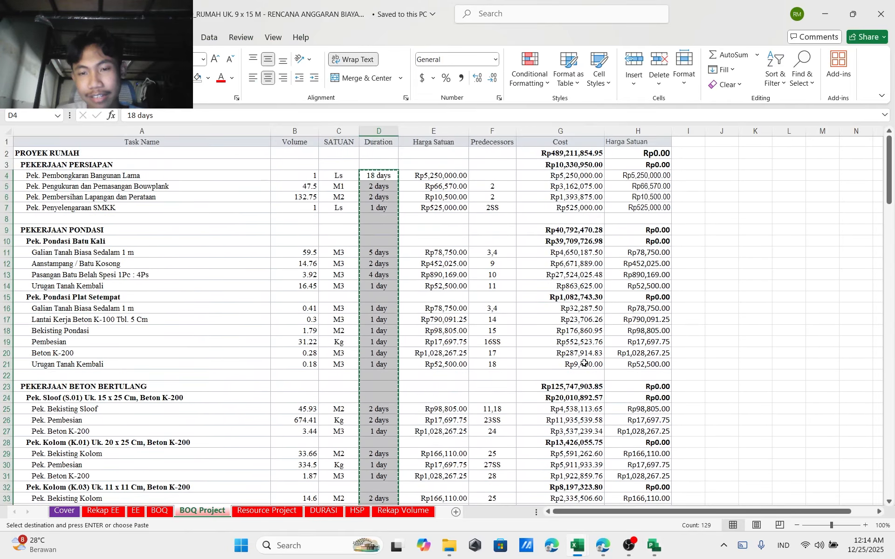
left_click(493, 196)
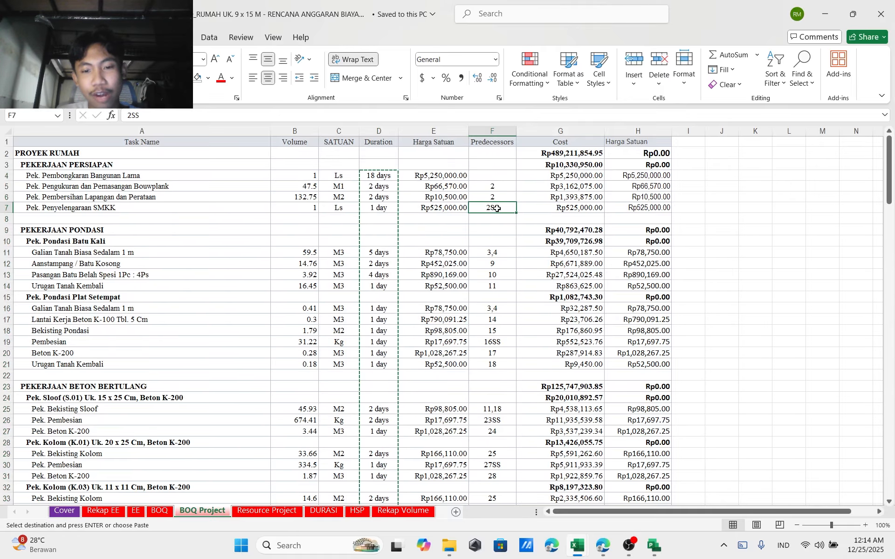
left_click(494, 230)
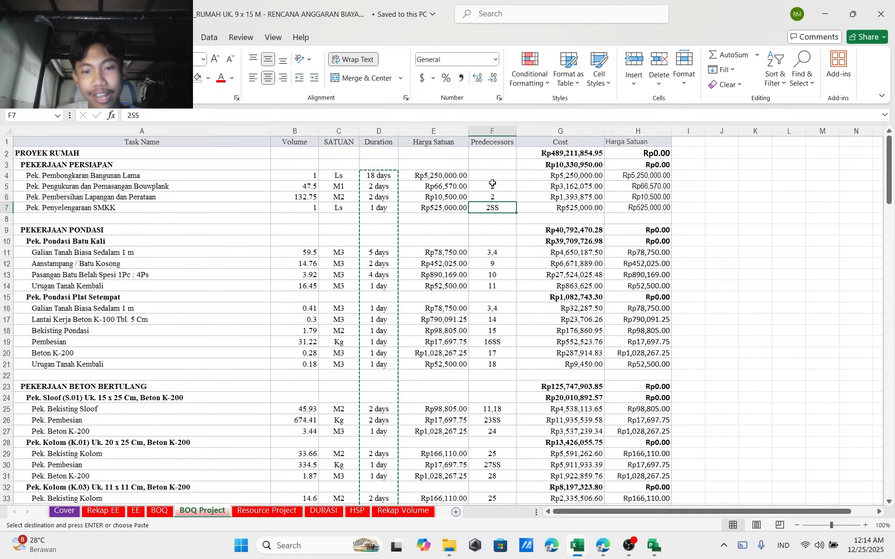
left_click_drag(493, 186, 489, 487)
key("ctrl+c")
Return to the New Tubes Inden project and paste the predecessors into the Predecessors column starting at Pek. Pengukuran dan Pemasangan Bouwplank
left_click(824, 9)
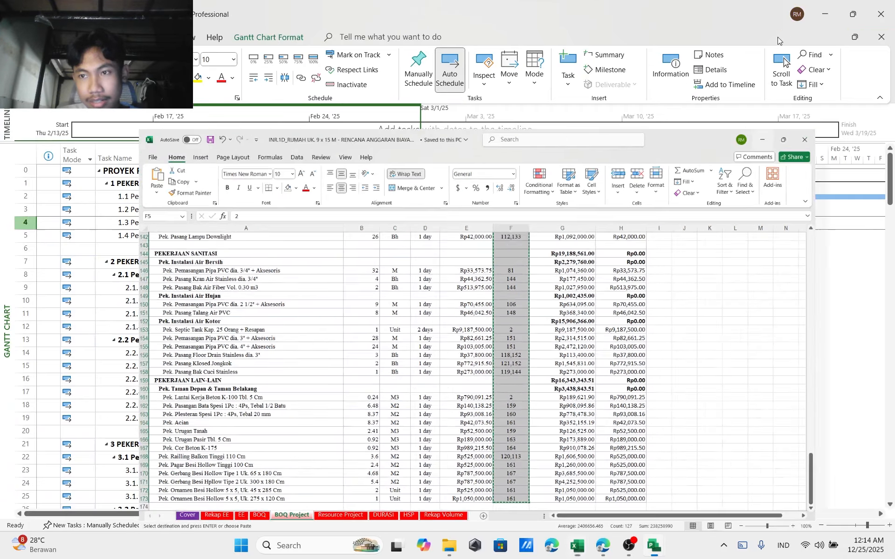
left_click(489, 212)
key("ctrl+v")
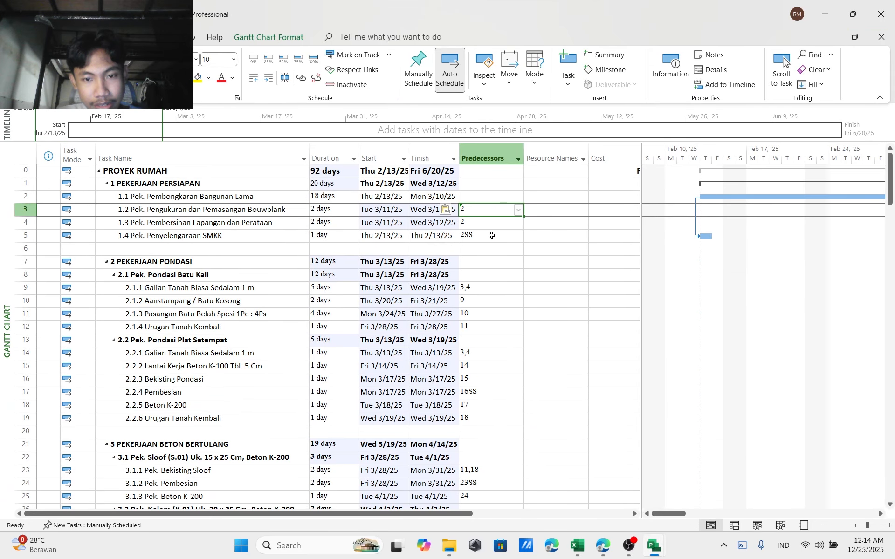
Examine how the predecessors of tasks 1.2, 1.3 and 1.4 link them to Pek. Pembongkaran Bangunan Lama
left_click(486, 235)
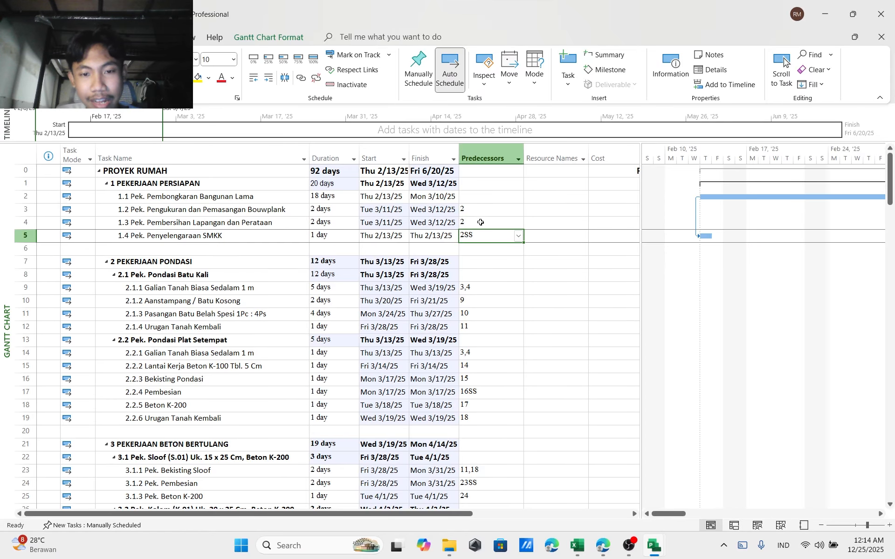
left_click(481, 213)
left_click(487, 222)
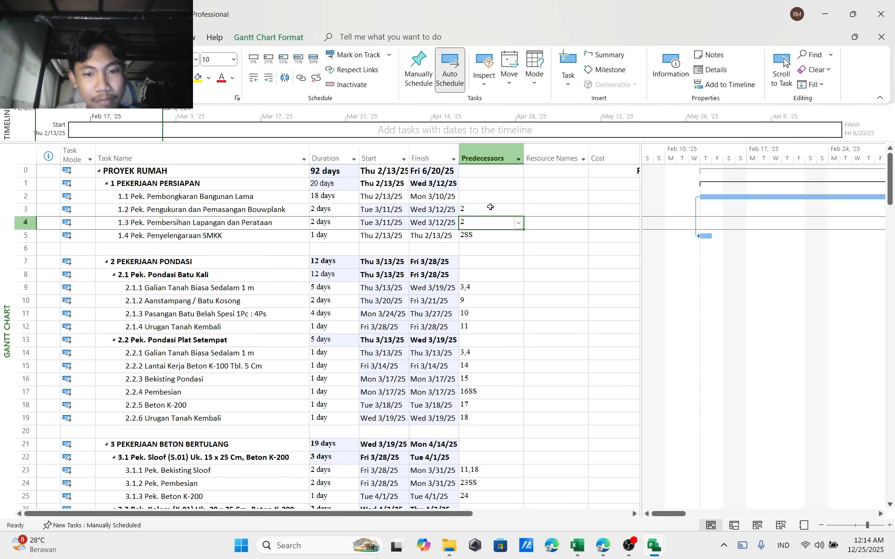
left_click(462, 209)
left_click_drag(494, 210, 212, 208)
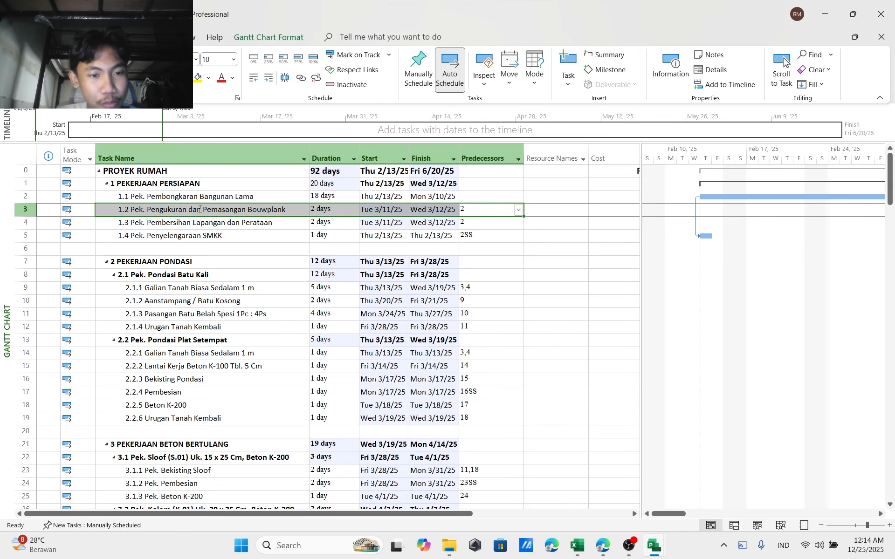
left_click(467, 237)
left_click(478, 210)
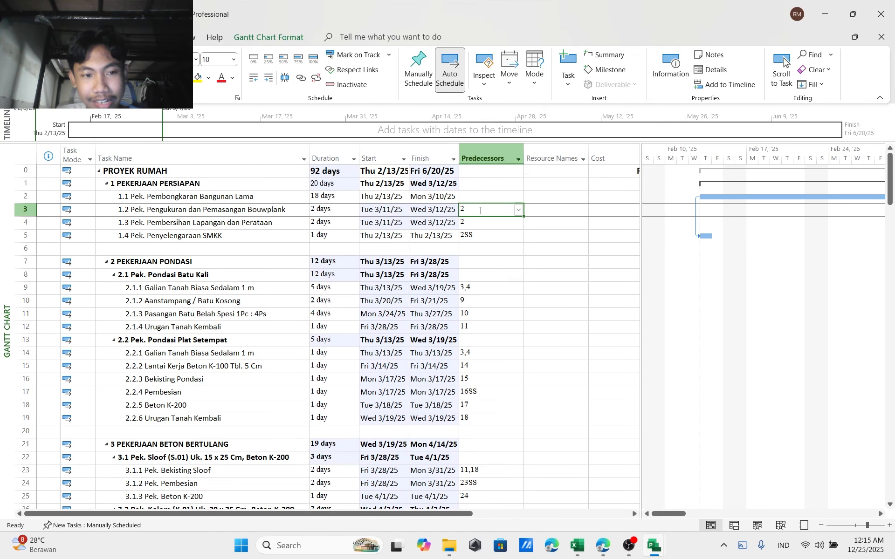
left_click(26, 198)
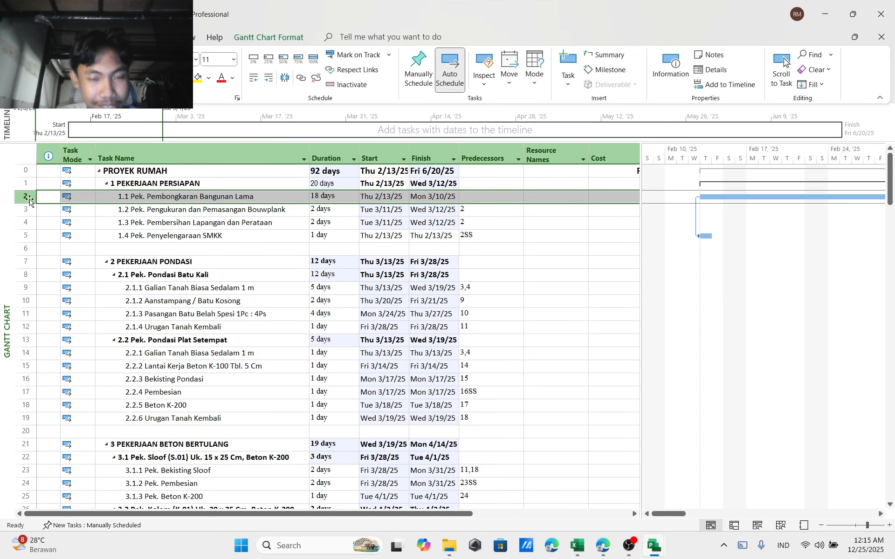
left_click(477, 238)
left_click_drag(493, 237, 265, 238)
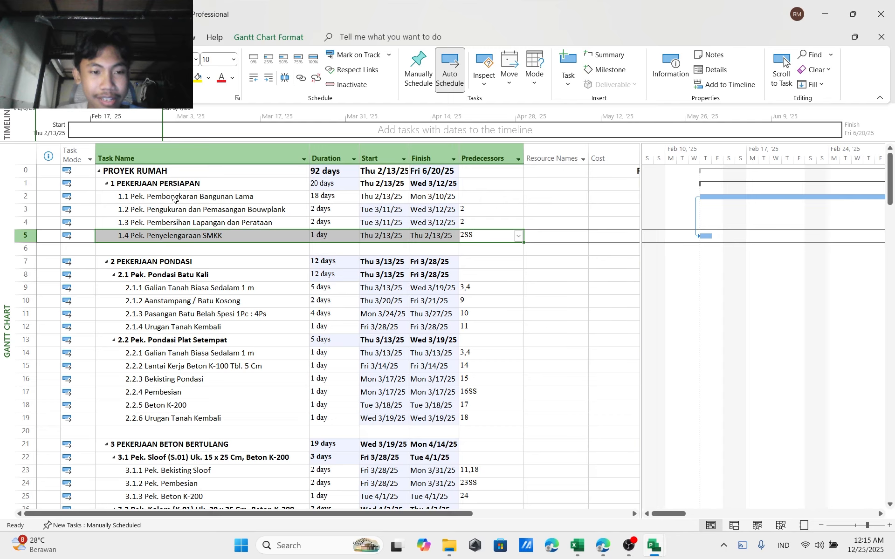
left_click_drag(175, 200, 372, 198)
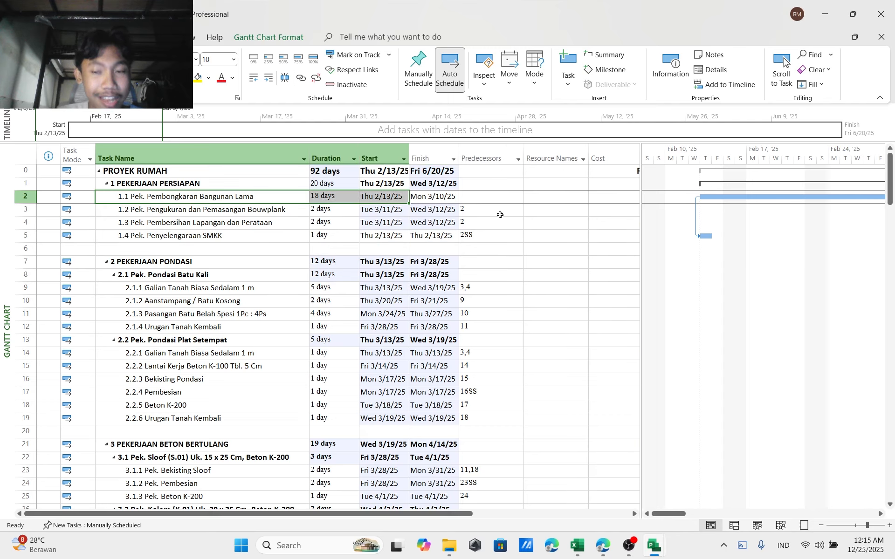
left_click(515, 224)
left_click(514, 221)
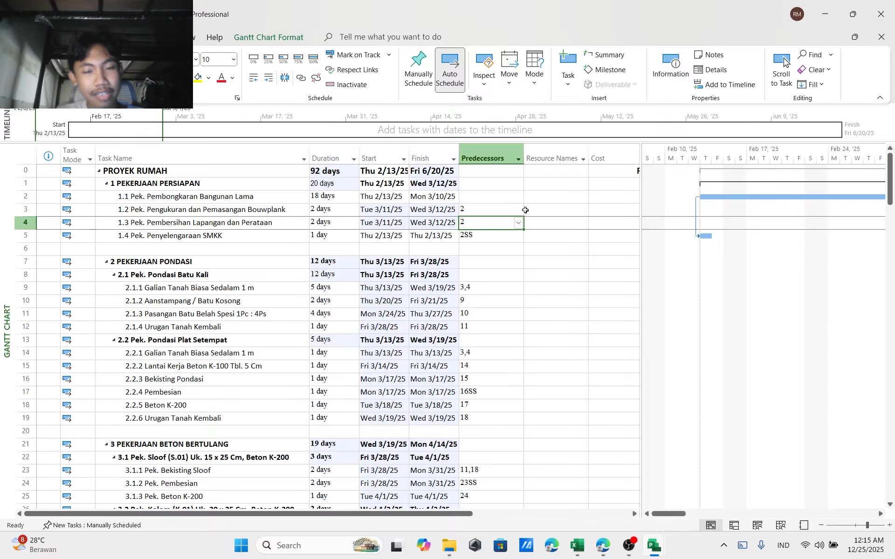
Switch the project from the Gantt Chart to the Resource Sheet view
left_click(537, 215)
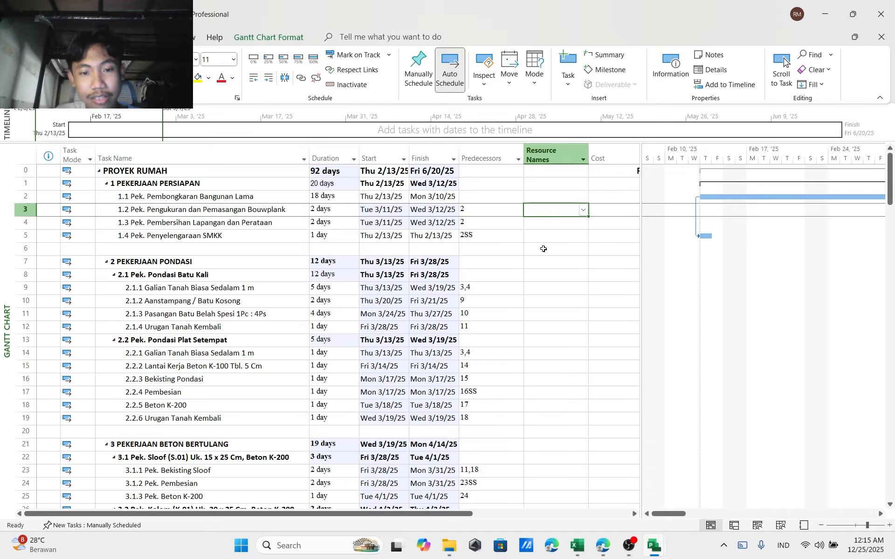
left_click(544, 250)
left_click(547, 224)
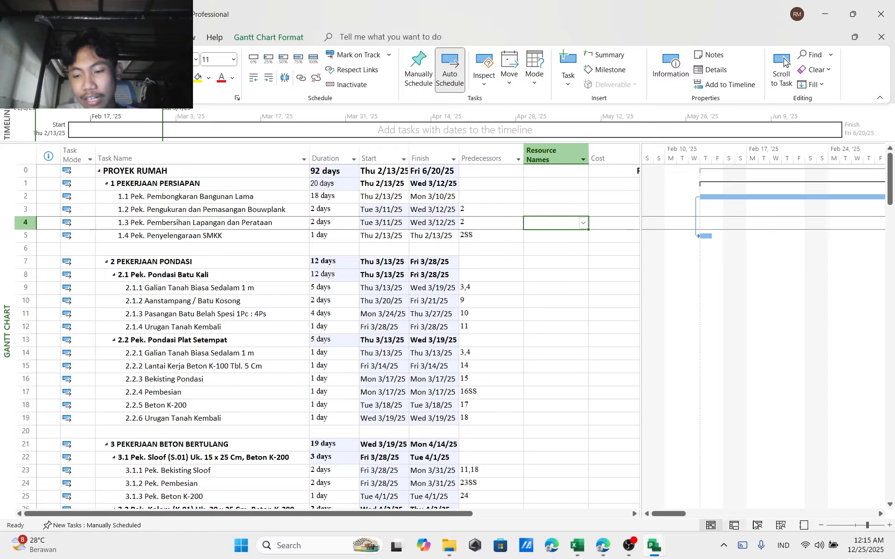
left_click(785, 524)
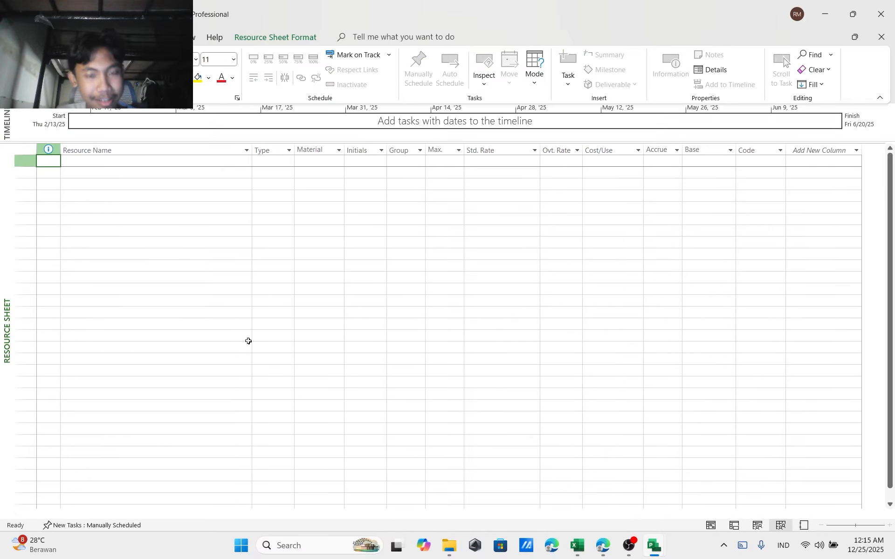
Switch to the INR.1E_RUMAH workbook in Excel and review the wage and material unit prices on the Harga & Bahan sheet
left_click(577, 546)
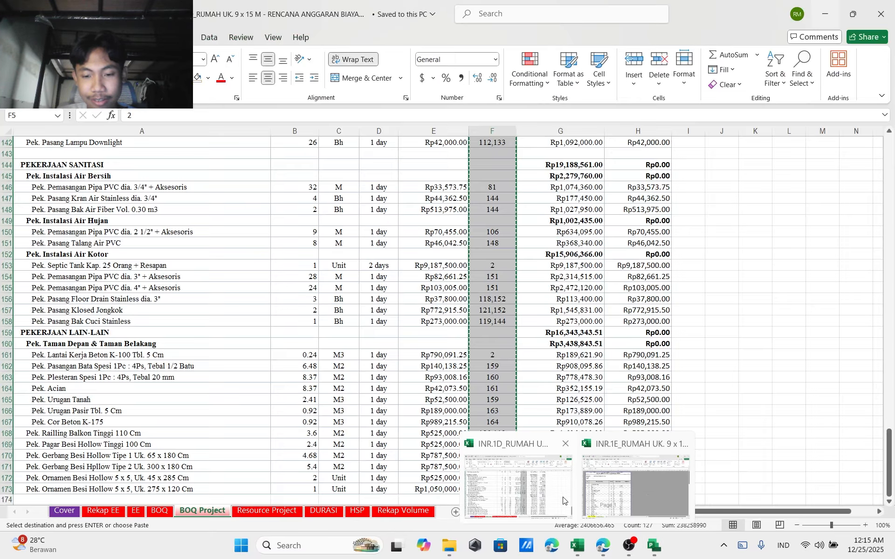
left_click(647, 478)
scroll(297, 344, "down", 5)
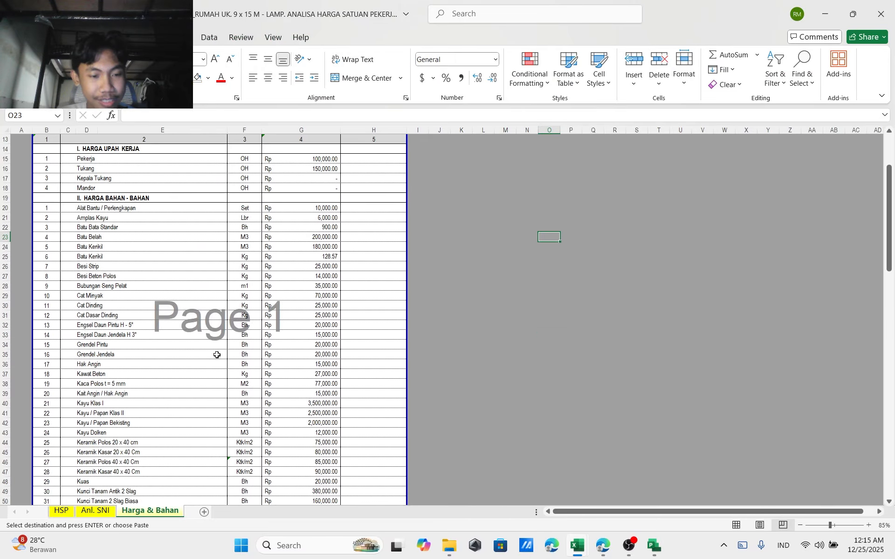
scroll(201, 410, "up", 5)
Switch to the INR.1D_RUMAH workbook and copy the whole resource list below the headers on the Resource Project sheet, starting at A2
left_click(577, 545)
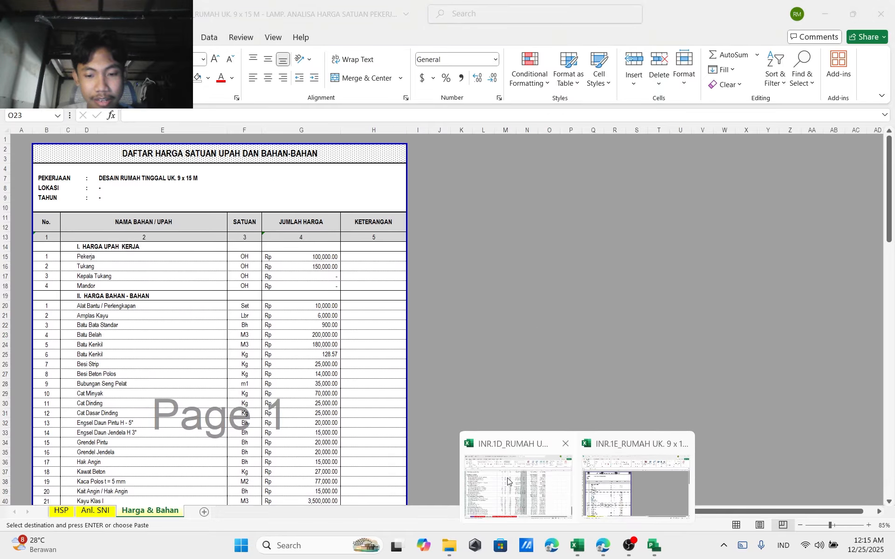
mouse_move(507, 482)
mouse_move(667, 474)
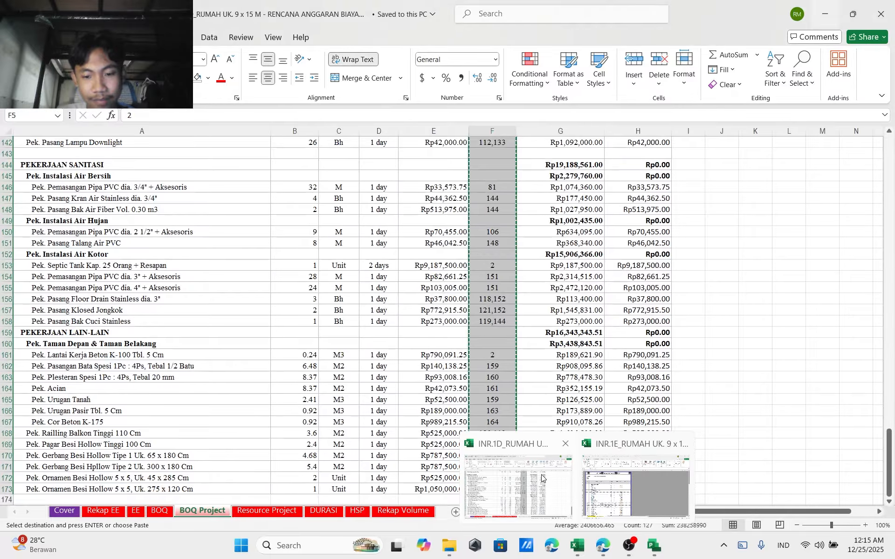
left_click(507, 478)
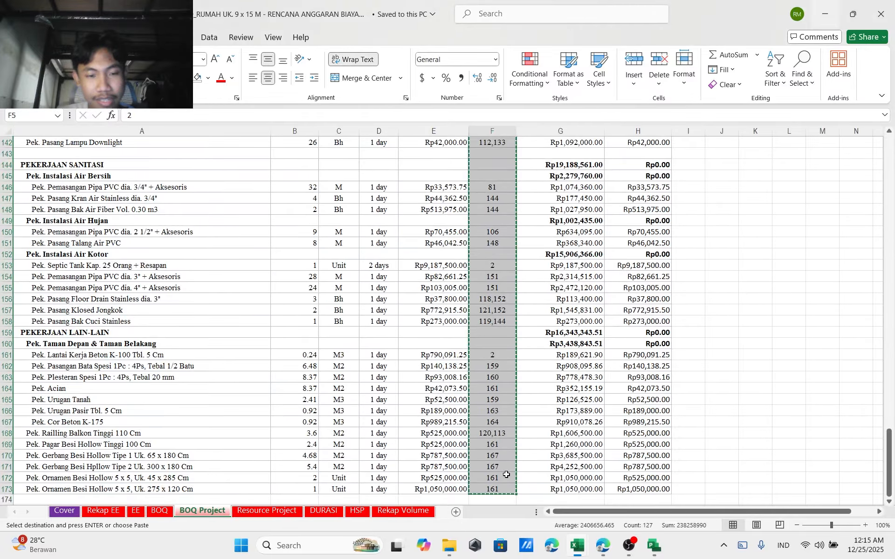
left_click(267, 511)
scroll(211, 354, "up", 15)
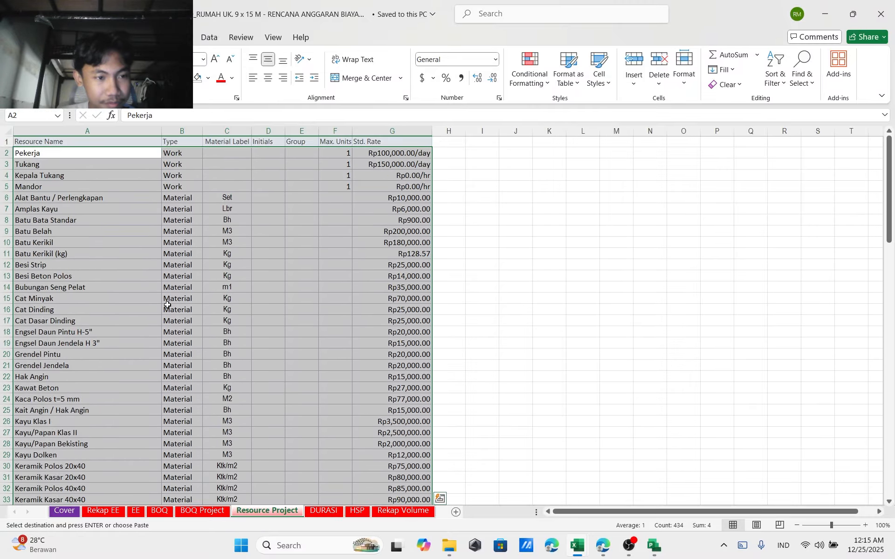
key("ctrl+c")
key("ctrl+q")
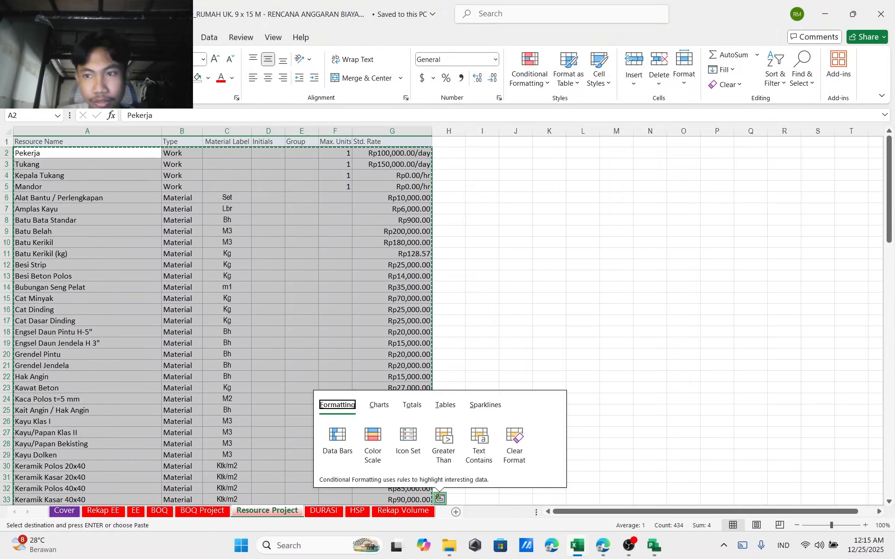
left_click(617, 209)
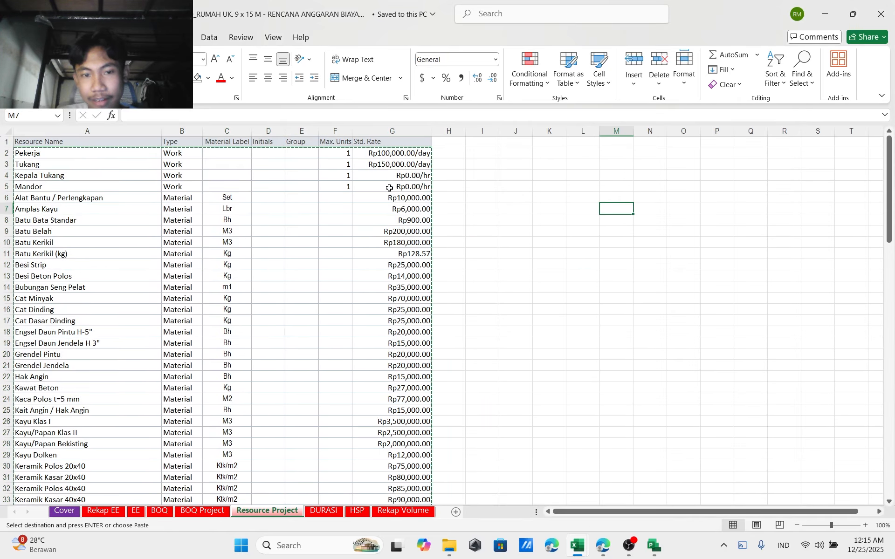
Return to the New Tubes Inden project and paste the resource list into the Resource Sheet starting at the first row
left_click(825, 14)
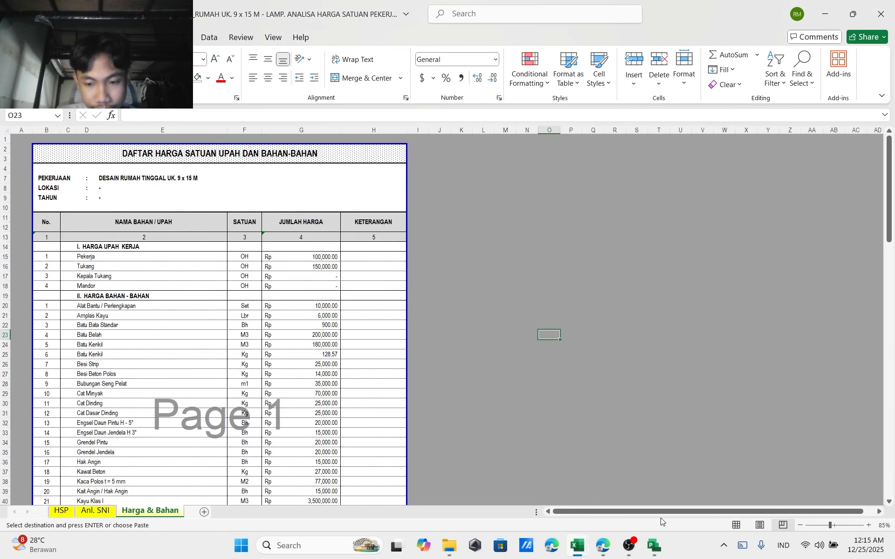
mouse_move(653, 540)
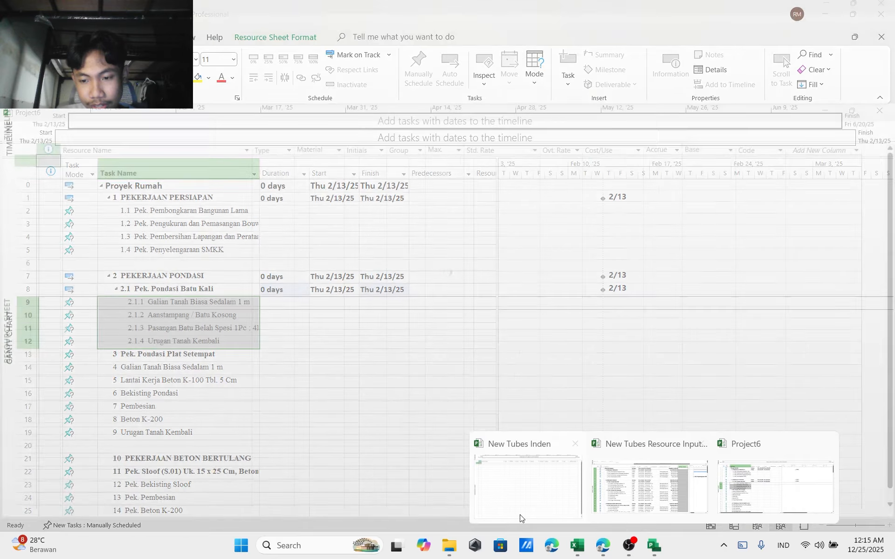
left_click(520, 518)
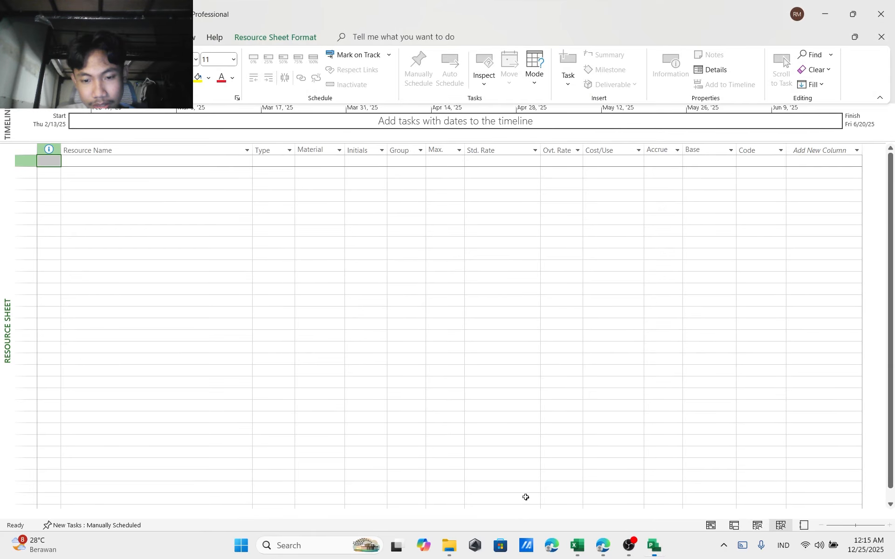
left_click(90, 163)
key("ctrl+v")
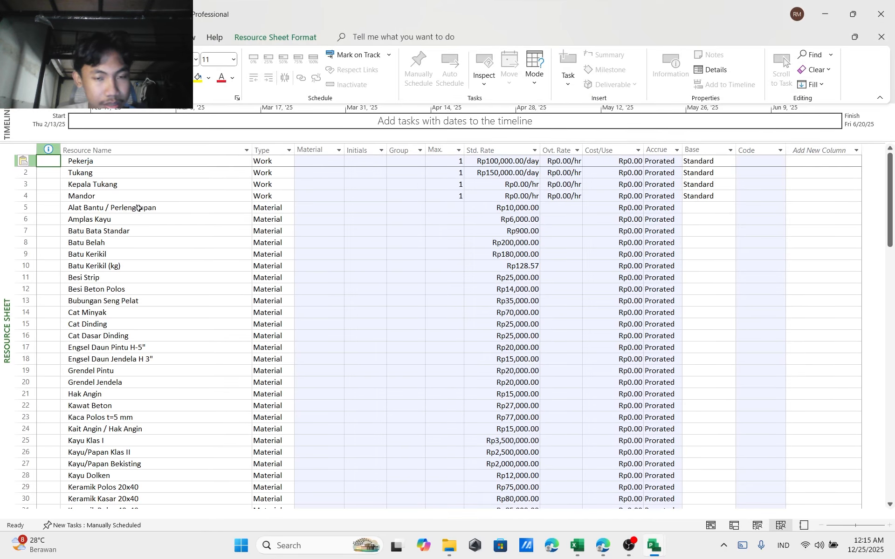
Review the types assigned to the labour, material and cost resources, from Pekerja down to the last rows of the Resource Sheet
left_click(157, 232)
left_click_drag(111, 162, 110, 195)
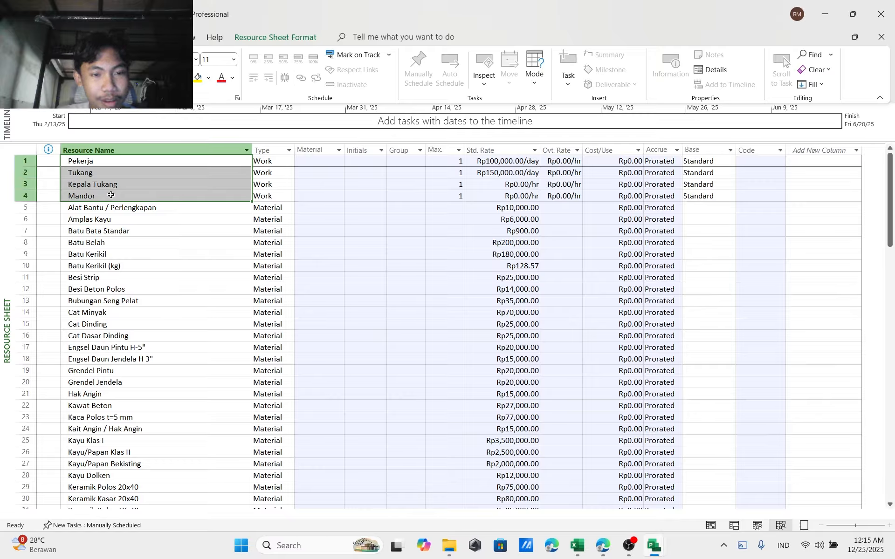
left_click_drag(269, 159, 270, 196)
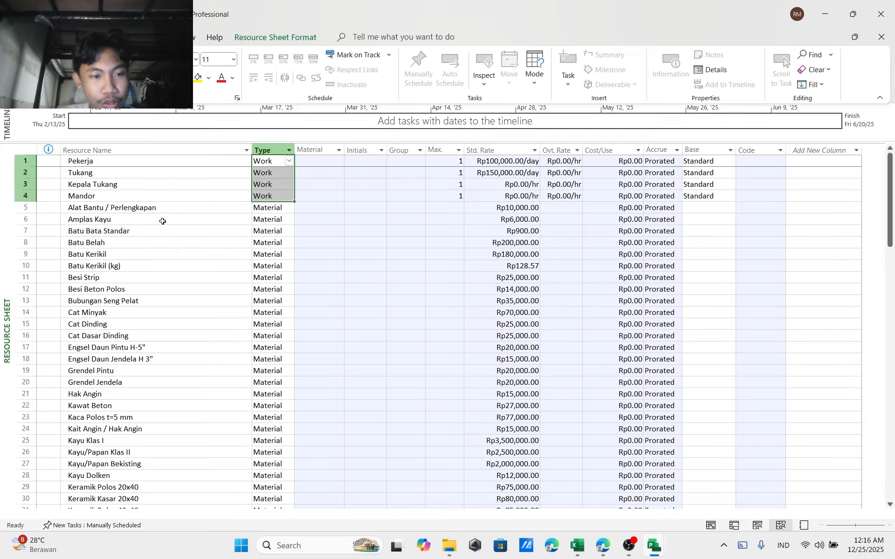
left_click_drag(127, 213, 97, 362)
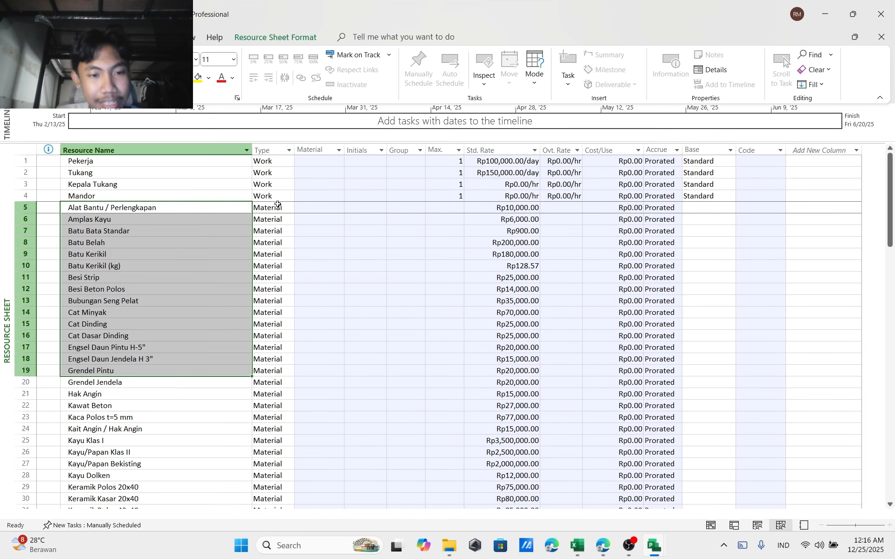
left_click_drag(278, 205, 267, 299)
left_click_drag(890, 197, 891, 447)
scroll(257, 446, "down", 1)
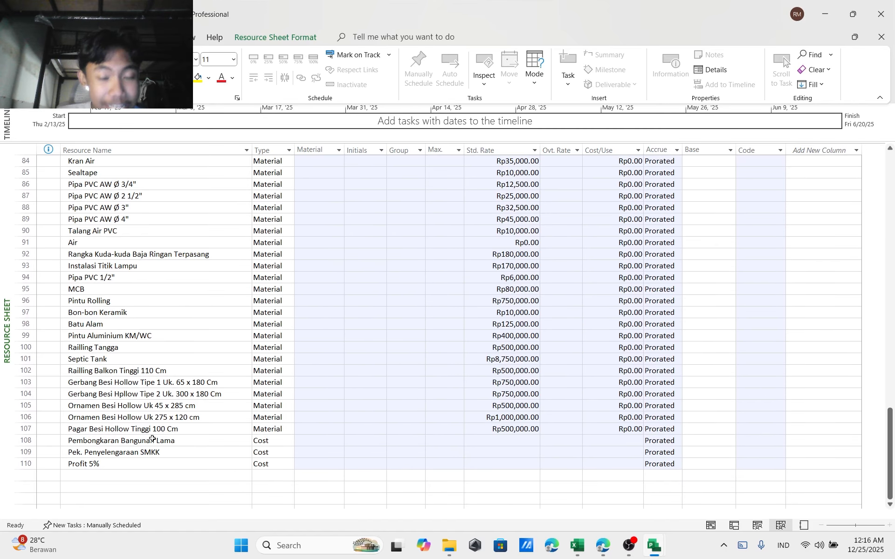
left_click_drag(124, 440, 124, 453)
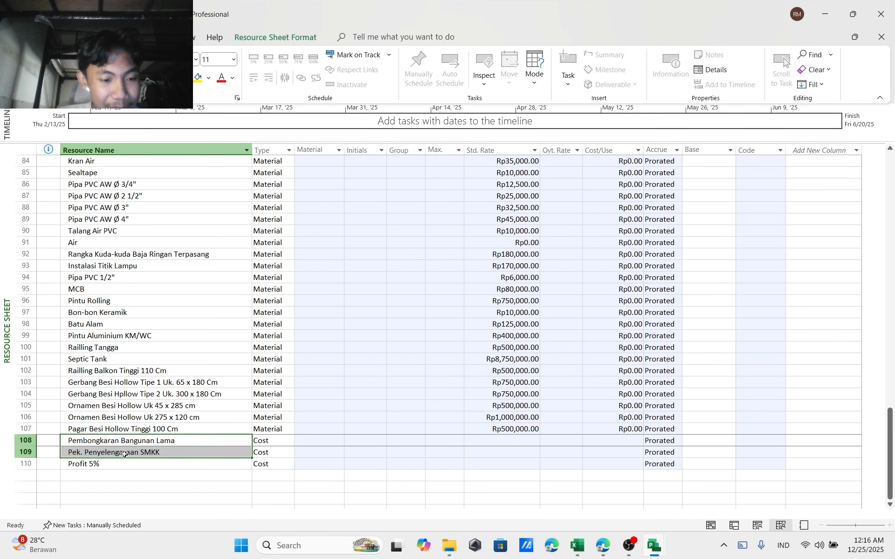
Review the cost resources at the end of the Resource Sheet and the four work resources at its beginning
left_click_drag(268, 441, 270, 464)
left_click_drag(890, 410, 893, 156)
scroll(590, 231, "down", 1)
scroll(683, 256, "up", 1)
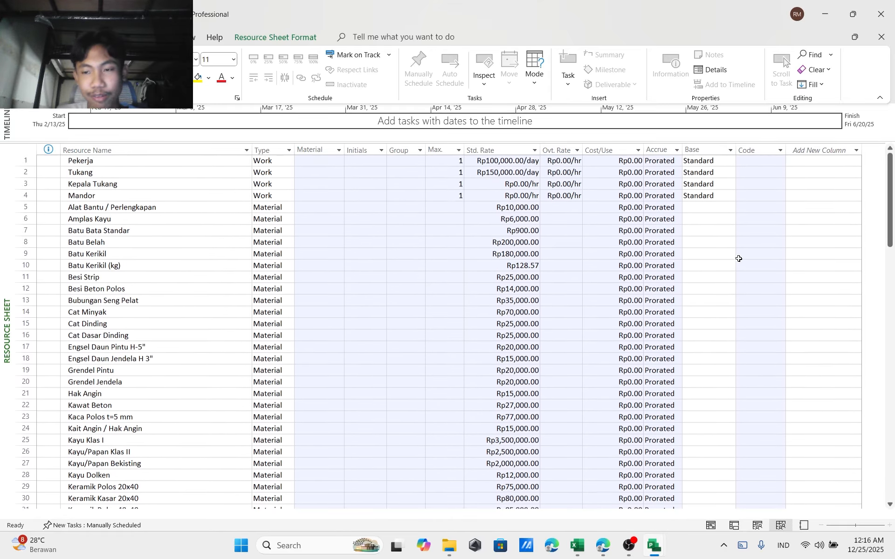
left_click(730, 286)
left_click(312, 200)
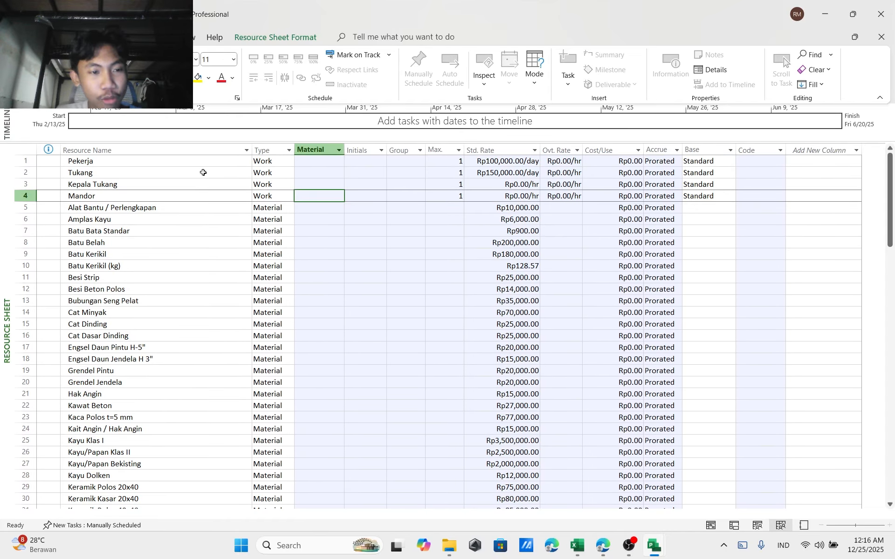
left_click_drag(207, 159, 203, 194)
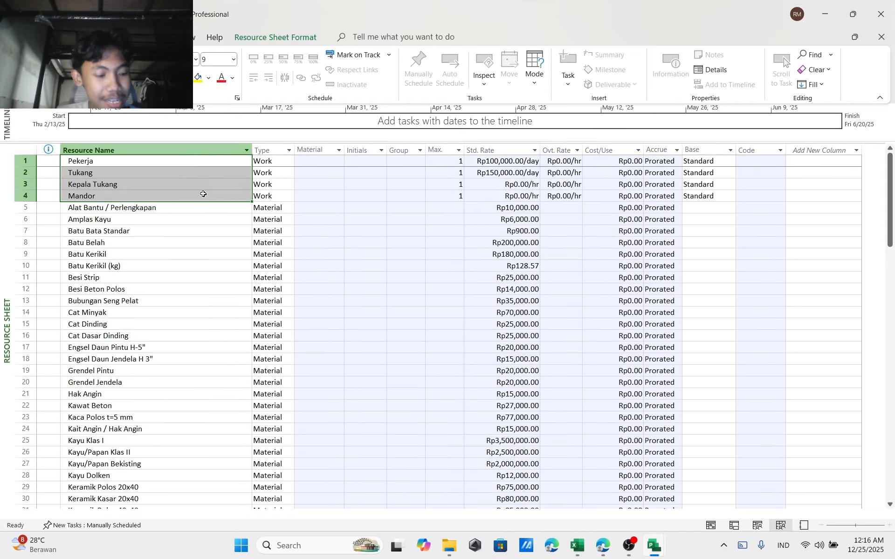
Inspect the Standard Rate in the cost rate table of the Pekerja resource, then close its Resource Information without changes
left_click(502, 162)
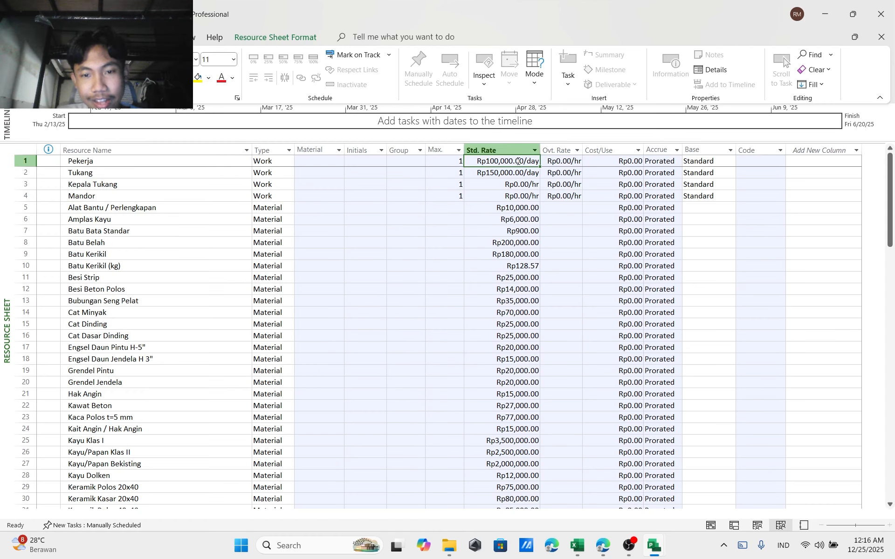
double_click(518, 162)
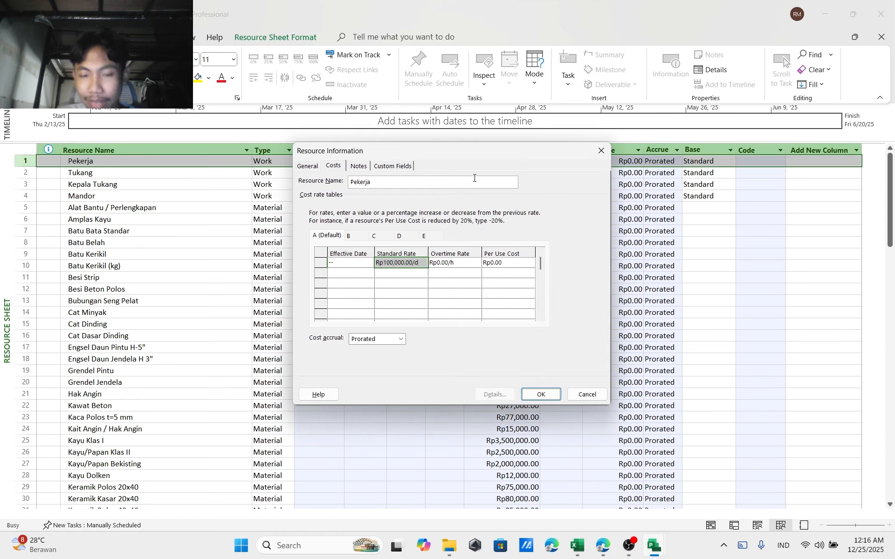
left_click(421, 261)
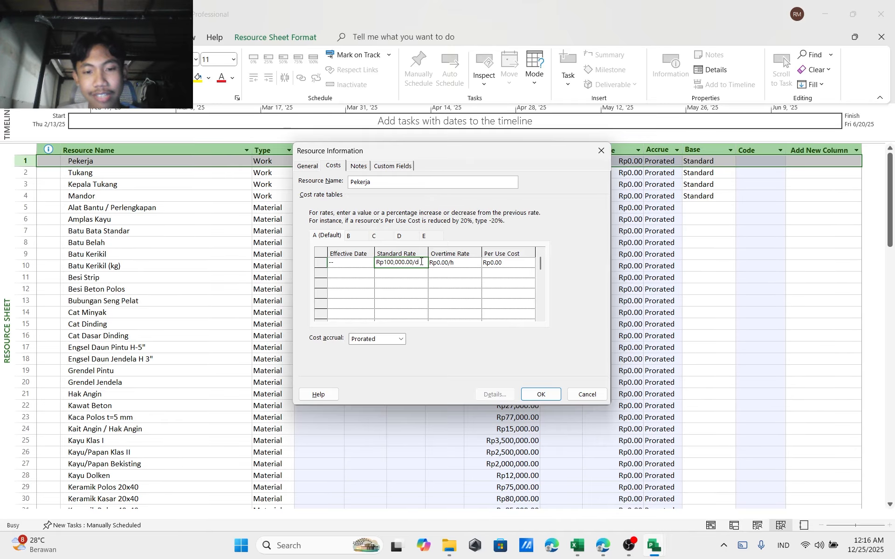
left_click(601, 151)
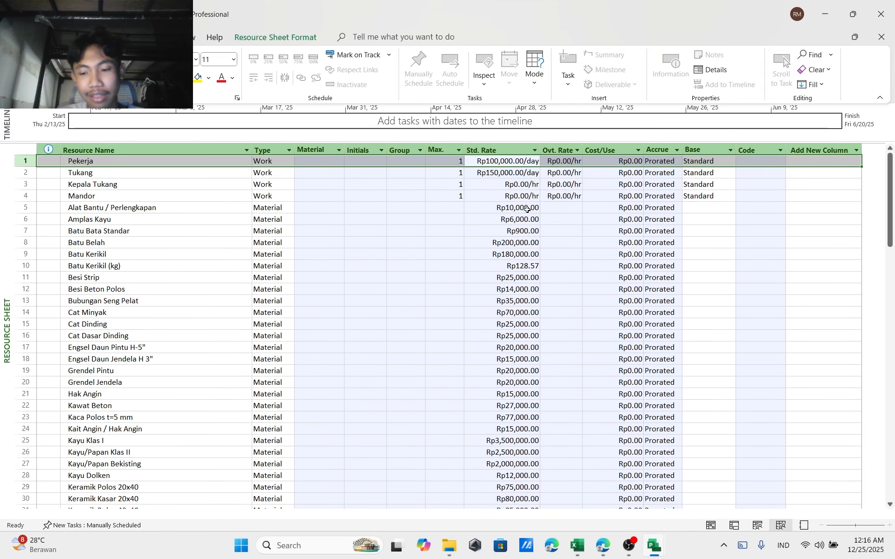
Switch to the Gantt Chart view and open the resource assignments of task 2.1.2 Aanstampang / Batu Kosong
left_click(711, 525)
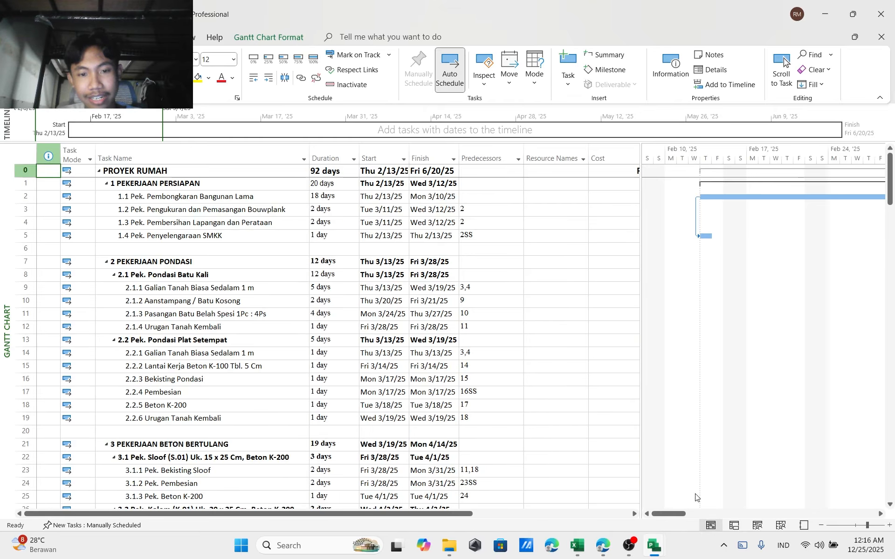
scroll(572, 354, "down", 1)
scroll(566, 343, "up", 1)
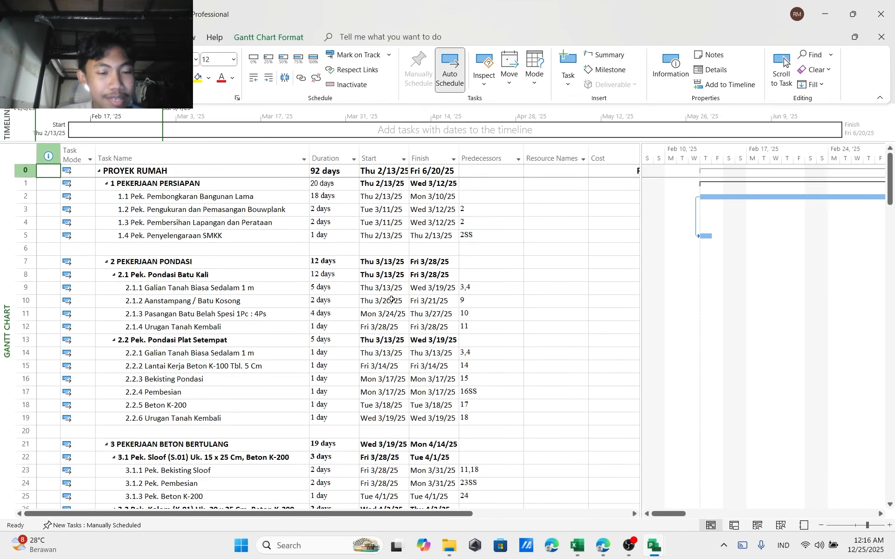
left_click(182, 300)
left_click(508, 302)
left_click(550, 301)
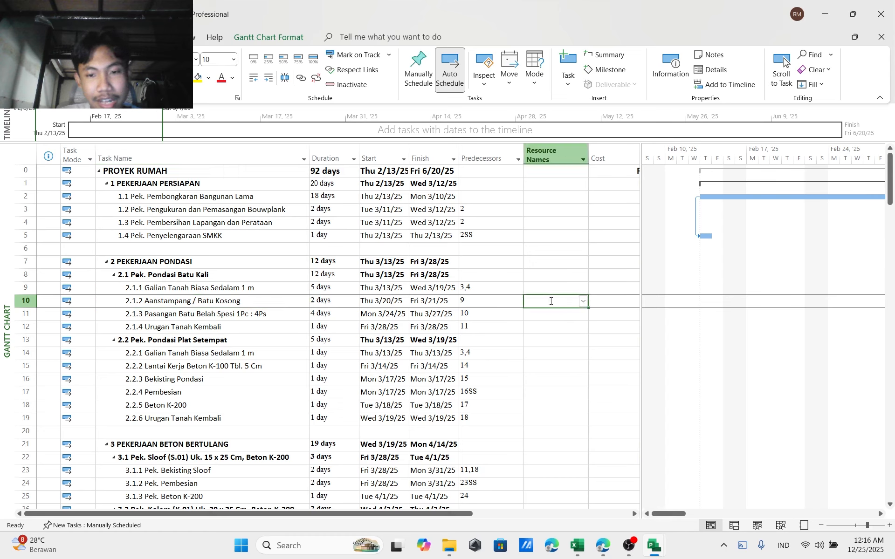
double_click(554, 301)
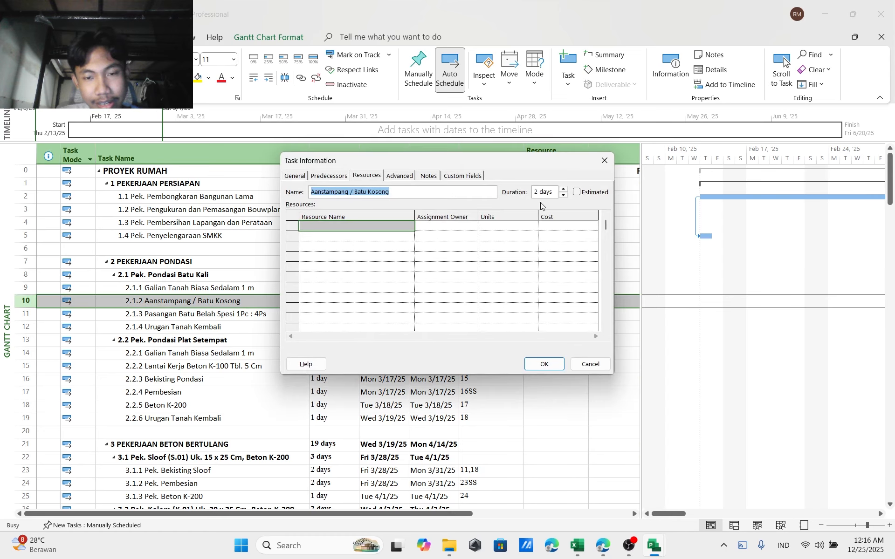
left_click_drag(546, 180, 558, 196)
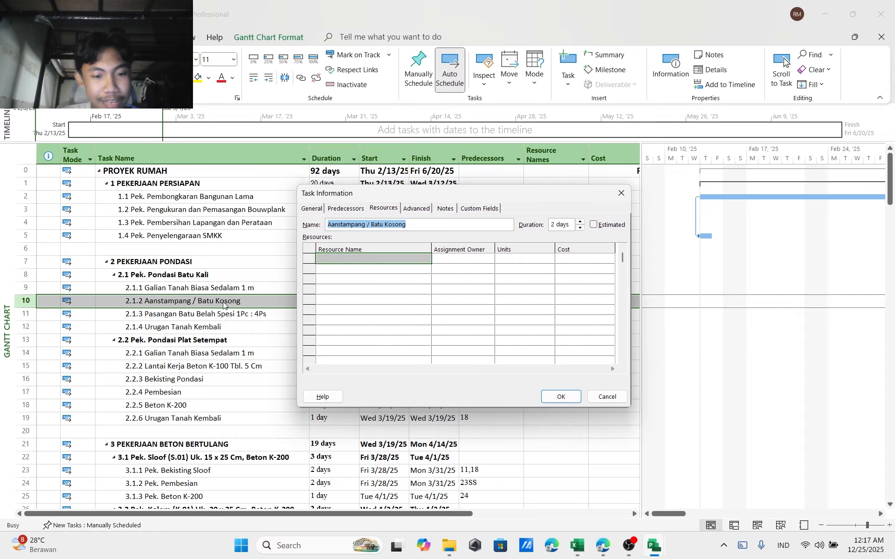
Switch to the INR.1E_RUMAH workbook in Excel and examine the batu kosong (anstampang) analysis, item 8, on the Anl. SNI sheet
mouse_move(577, 546)
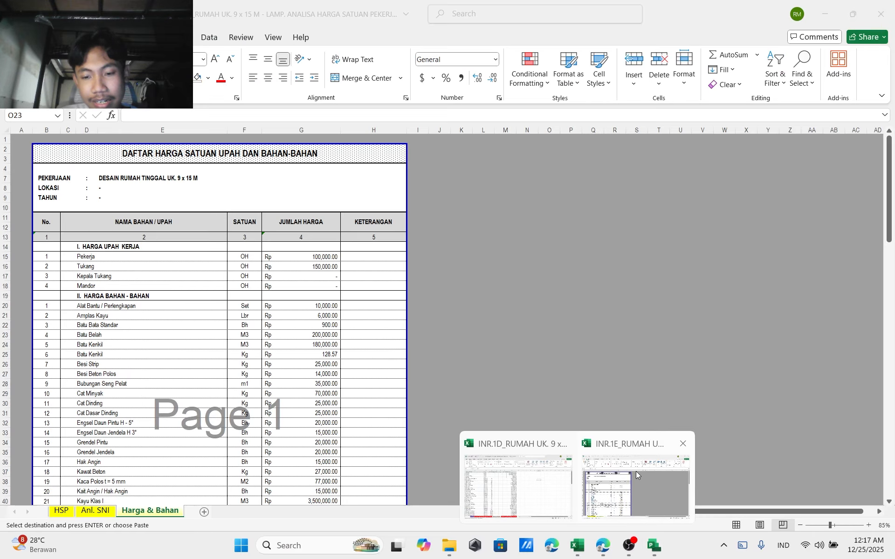
left_click(540, 472)
left_click(95, 511)
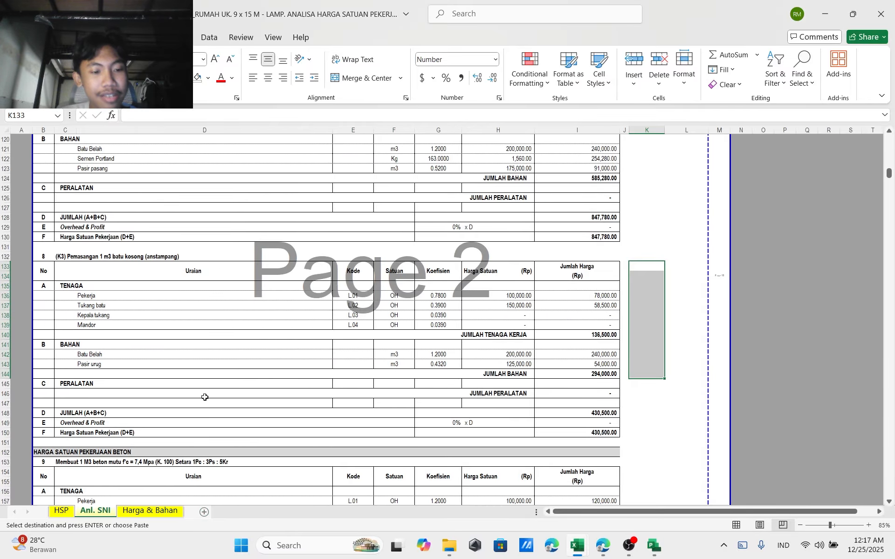
scroll(214, 389, "up", 3)
scroll(223, 391, "down", 2)
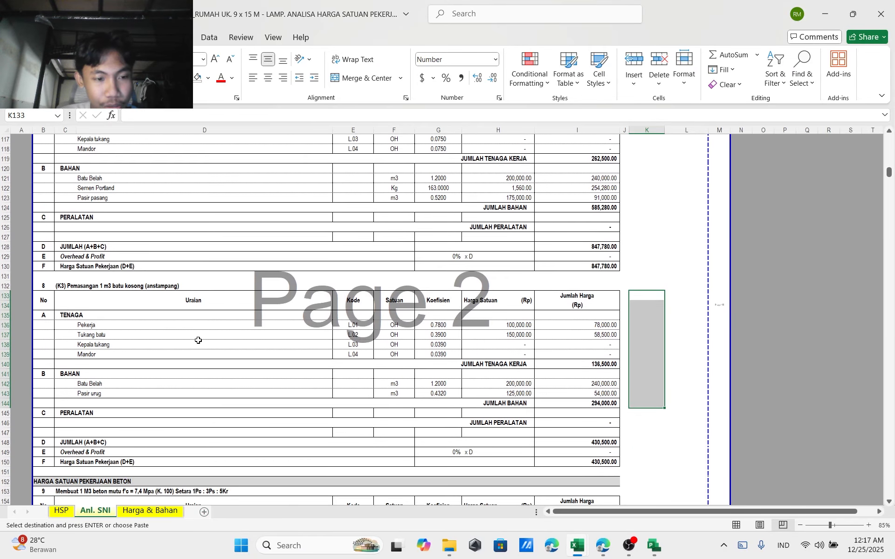
left_click(195, 344)
left_click(126, 287)
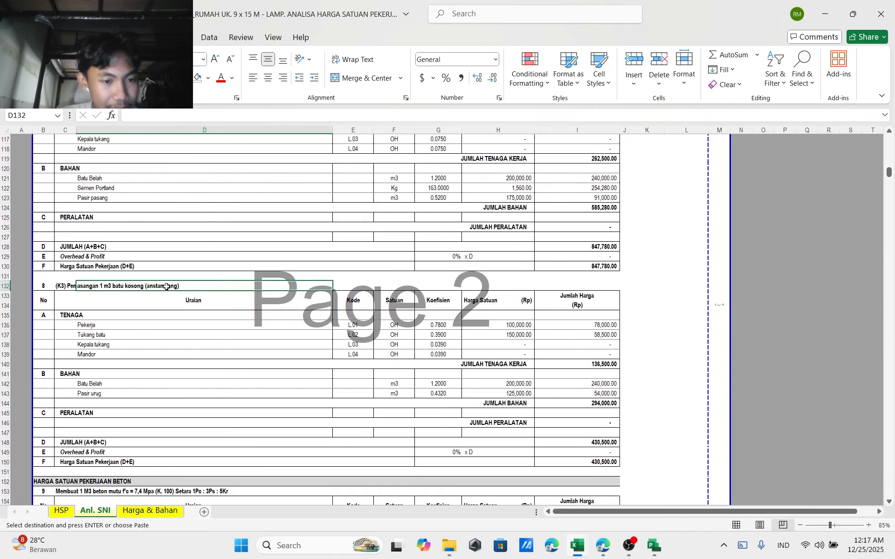
left_click(150, 335)
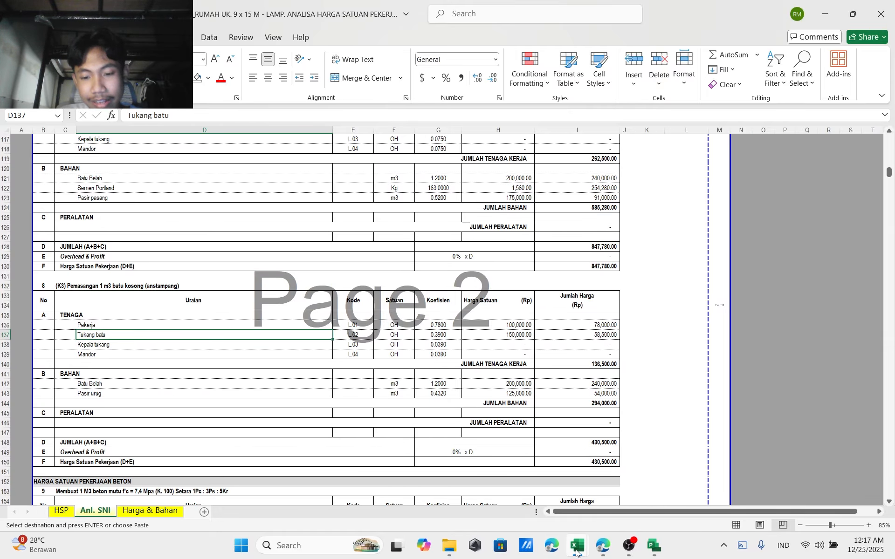
Switch to the INR.1D_RUMAH workbook and copy the Aanstampang / Batu Kosong volume from N23 on the BOQ sheet
mouse_move(577, 553)
left_click(532, 488)
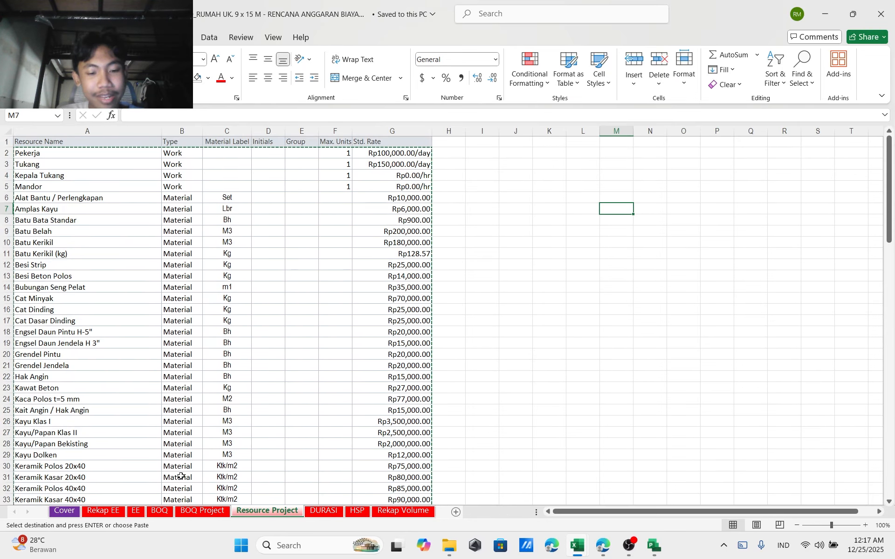
left_click(159, 511)
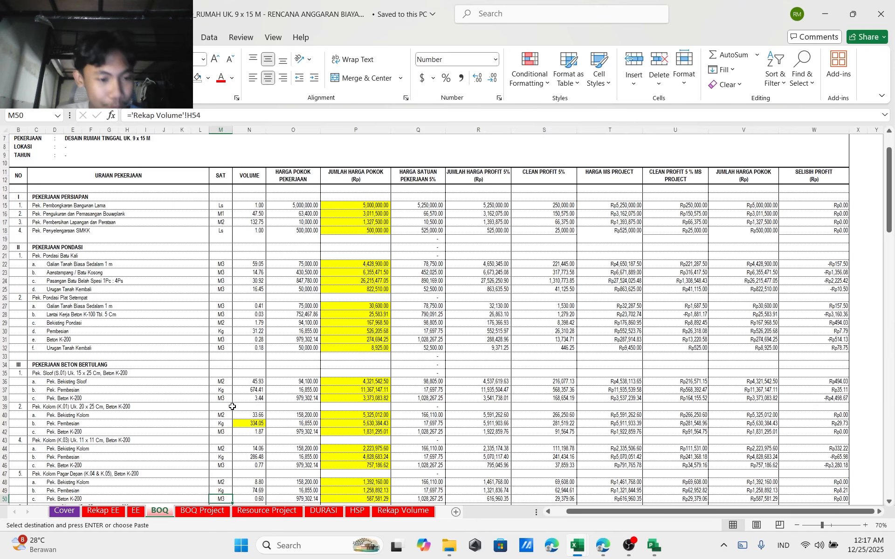
left_click(255, 391)
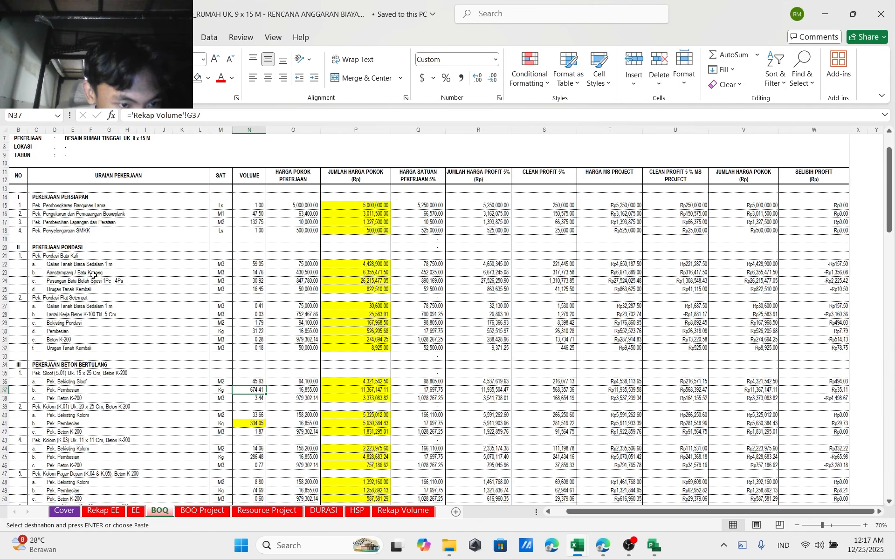
left_click(252, 272)
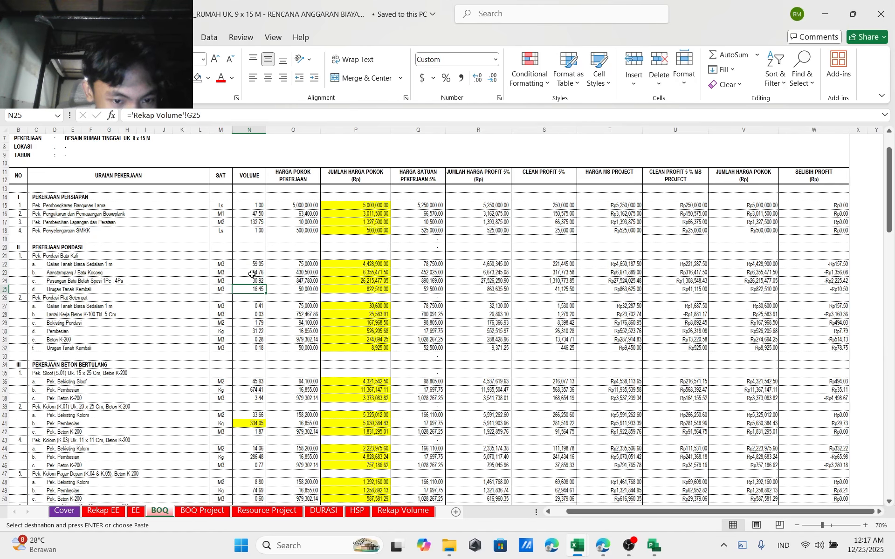
key("ctrl+c")
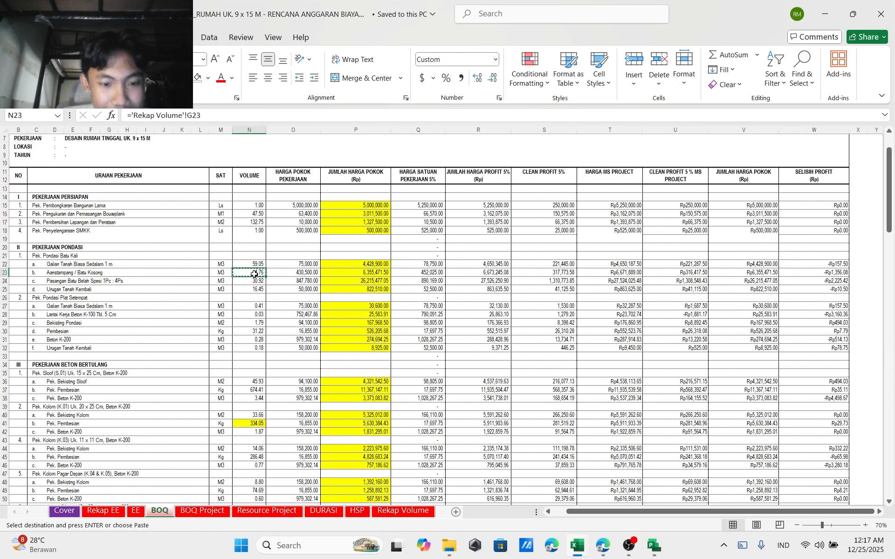
Return to the INR.1E_RUMAH workbook and paste the copied volume as a value only into K133 on the Anl. SNI sheet
left_click(577, 550)
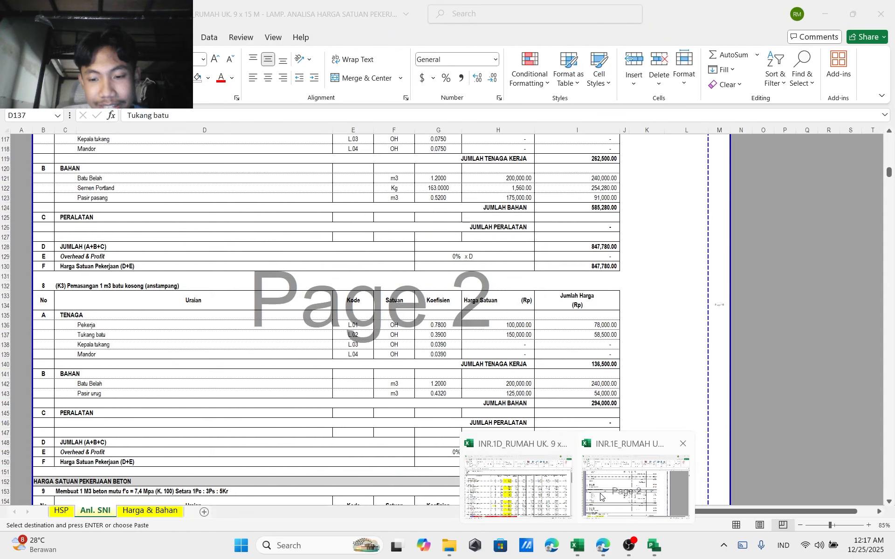
left_click(601, 497)
left_click(651, 297)
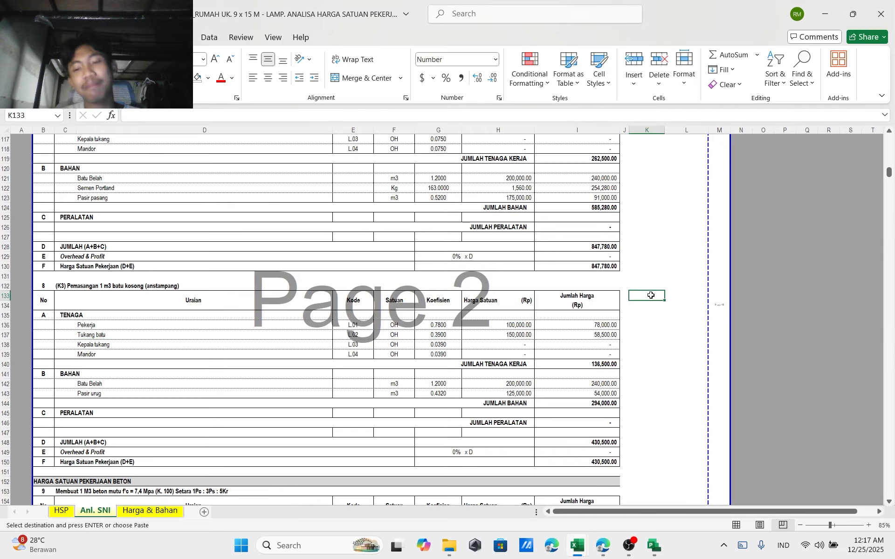
key("ctrl+v")
key("ctrl+z")
right_click(651, 296)
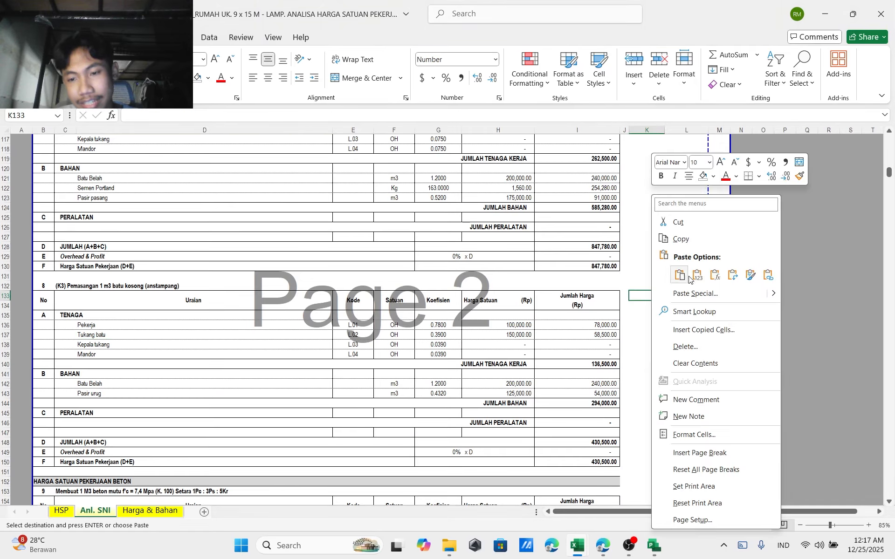
left_click(695, 277)
left_click(652, 323)
left_click(651, 305)
left_click(652, 296)
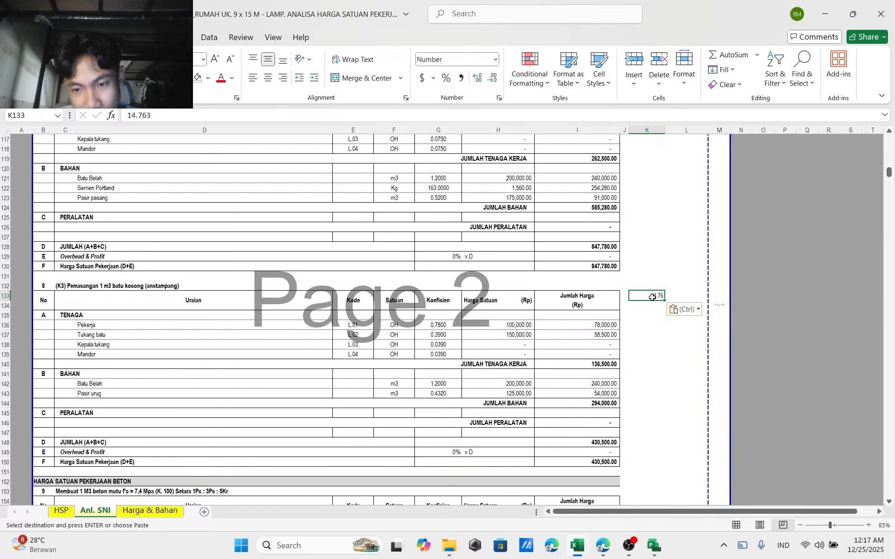
Enter the formula =K133/2 in K134 to divide the batu kosong volume by two
left_click(649, 305)
left_click(654, 546)
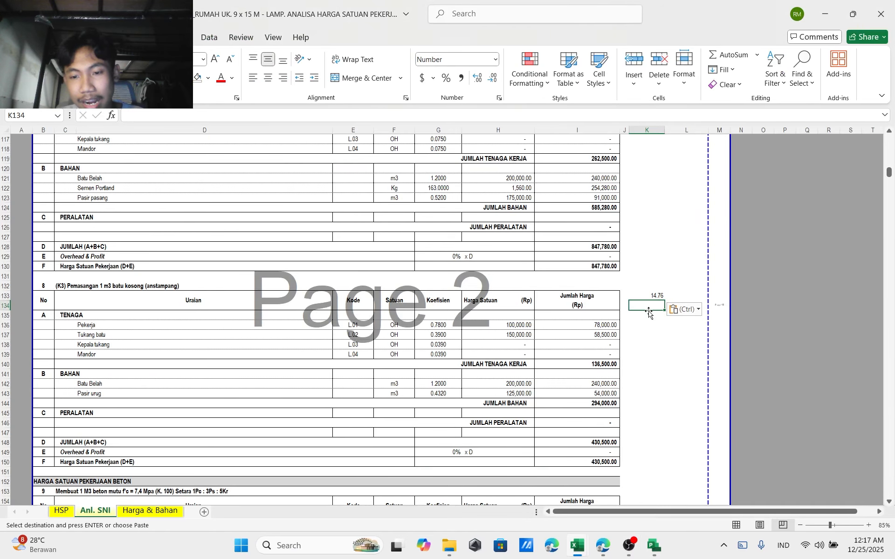
type("=")
key("Up")
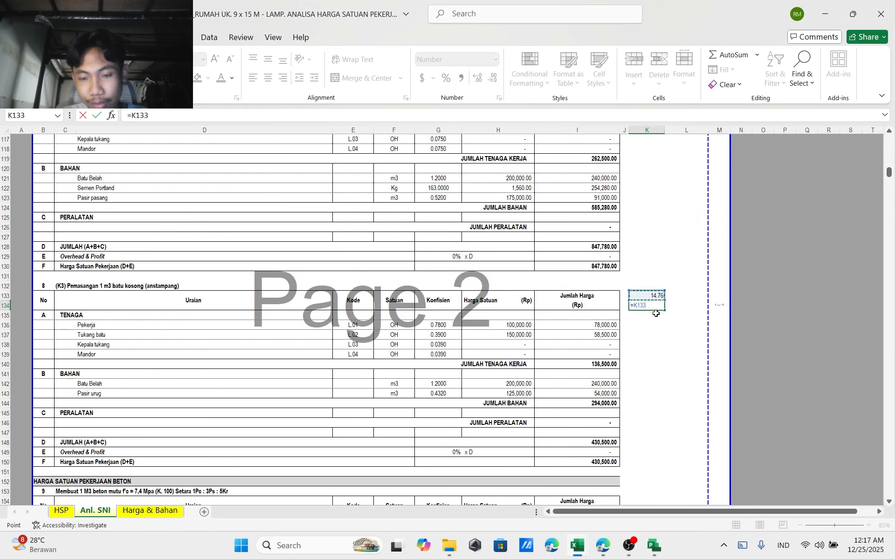
type("/2")
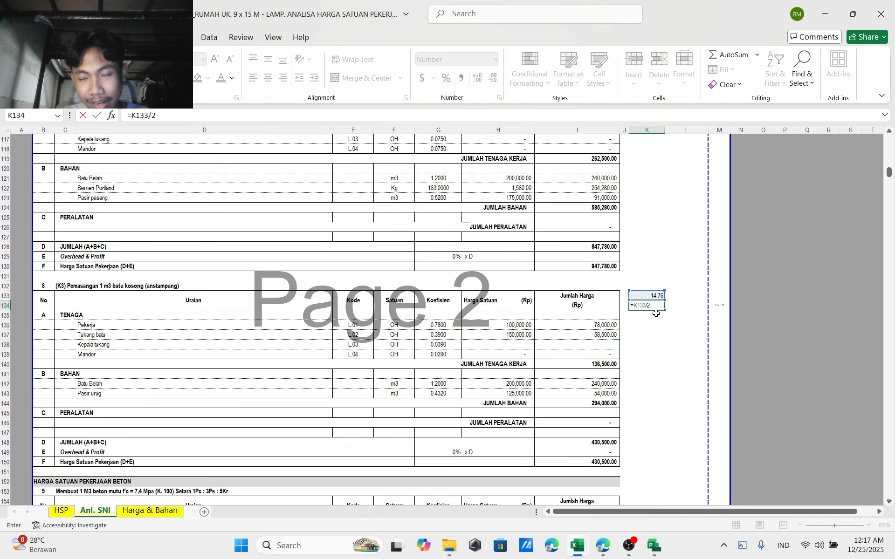
key("Return")
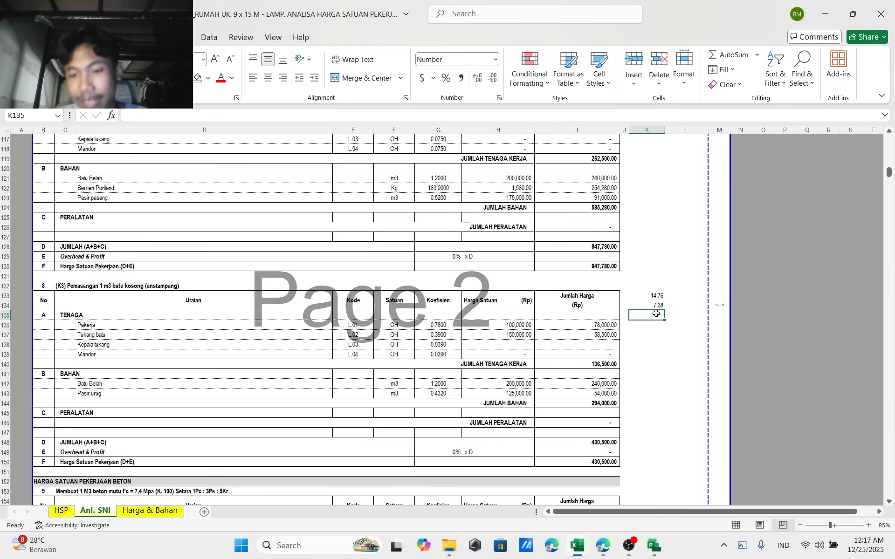
Enter the formula =$K$134*G136 in K136 for the Pekerja quantity and fill it down to K137 for Tukang batu
key("Down")
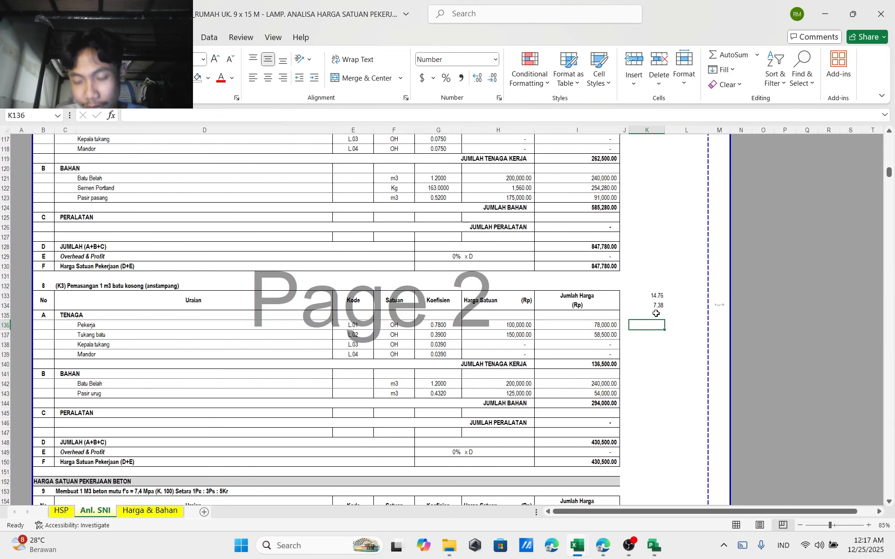
type("=")
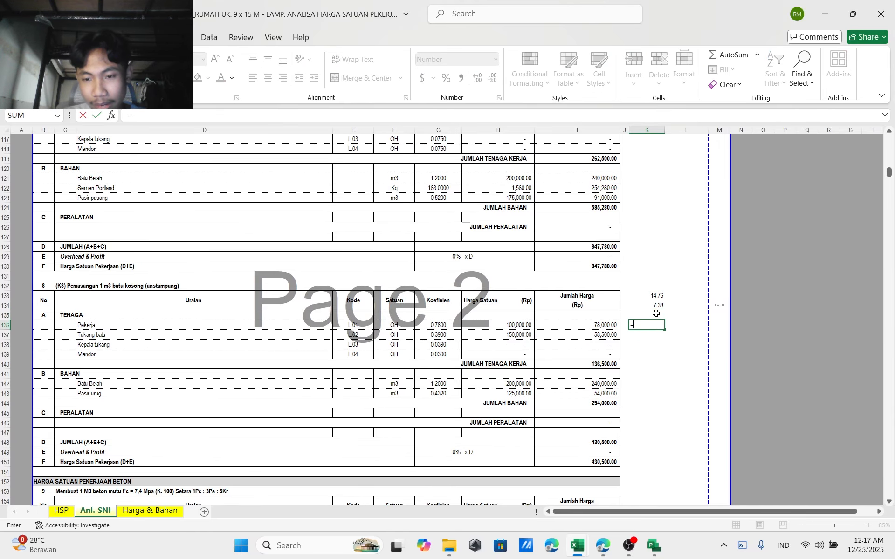
key("Up")
key("Up")
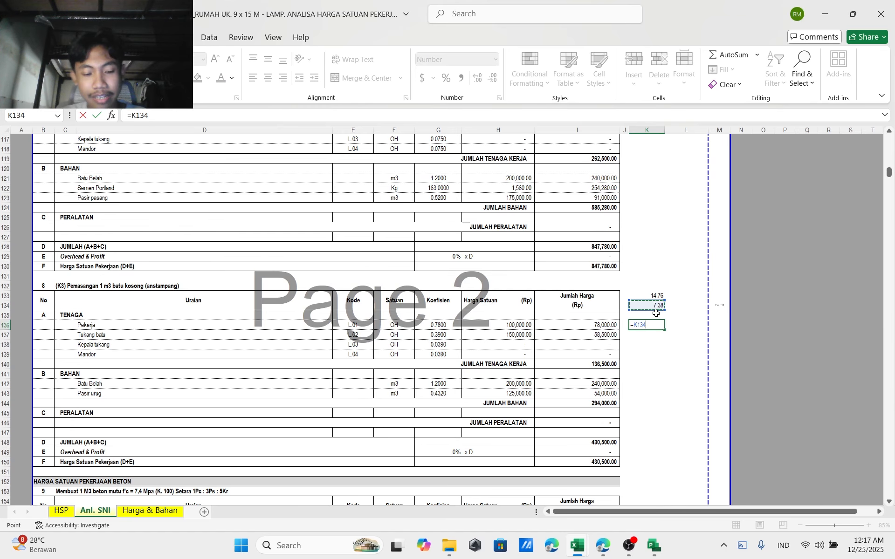
key("F4")
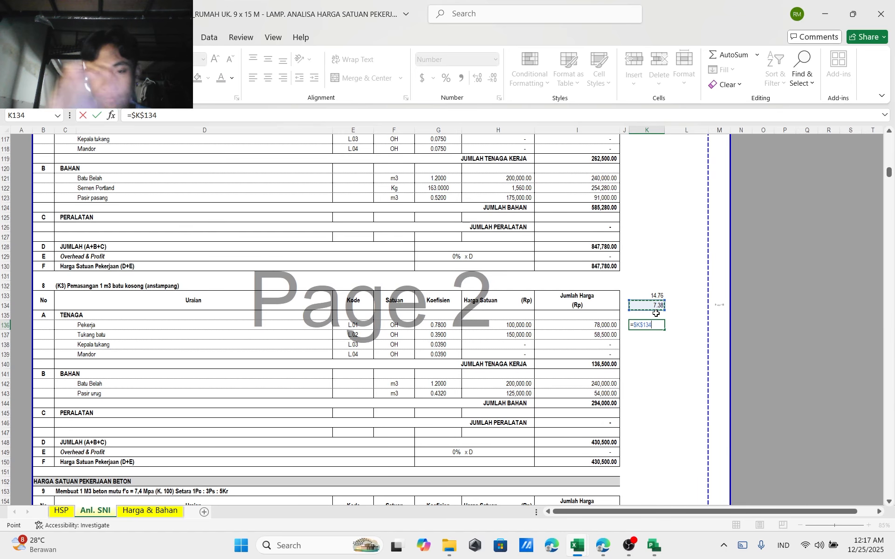
type("*")
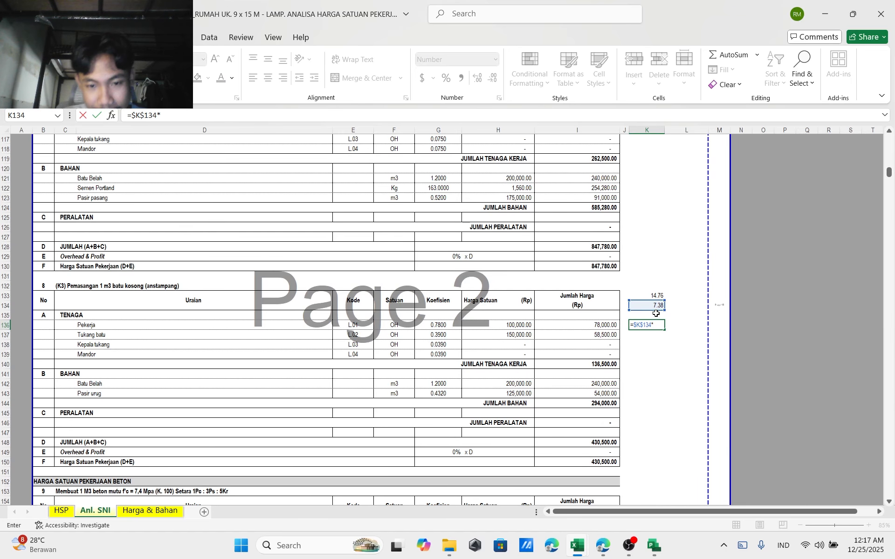
left_click(446, 328)
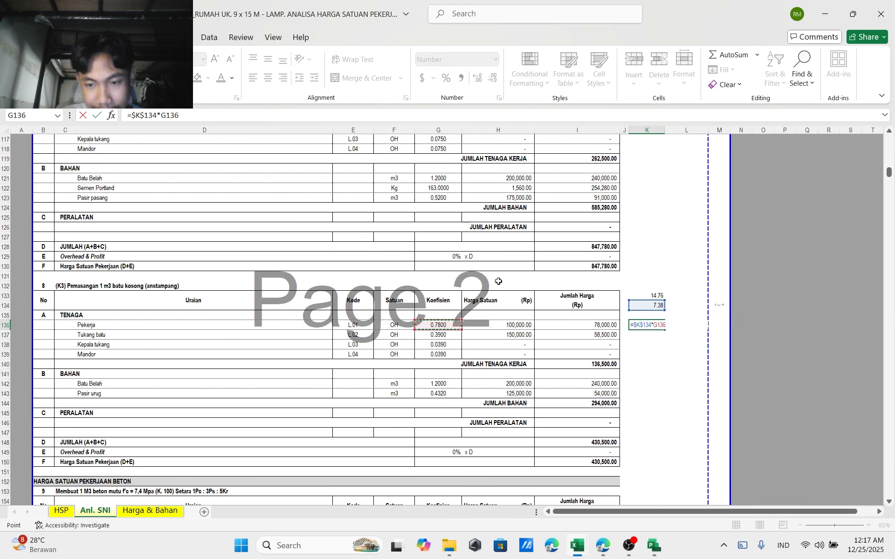
key("Return")
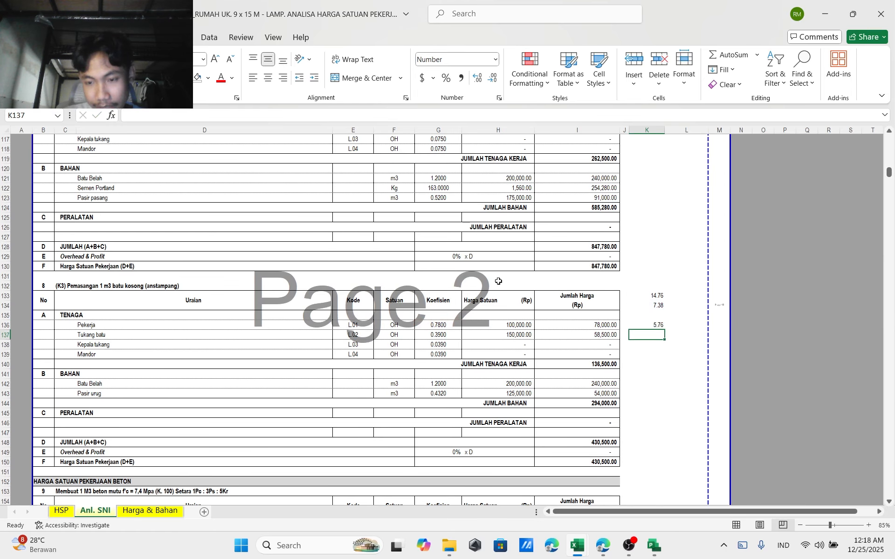
left_click(659, 325)
left_click_drag(665, 330, 668, 340)
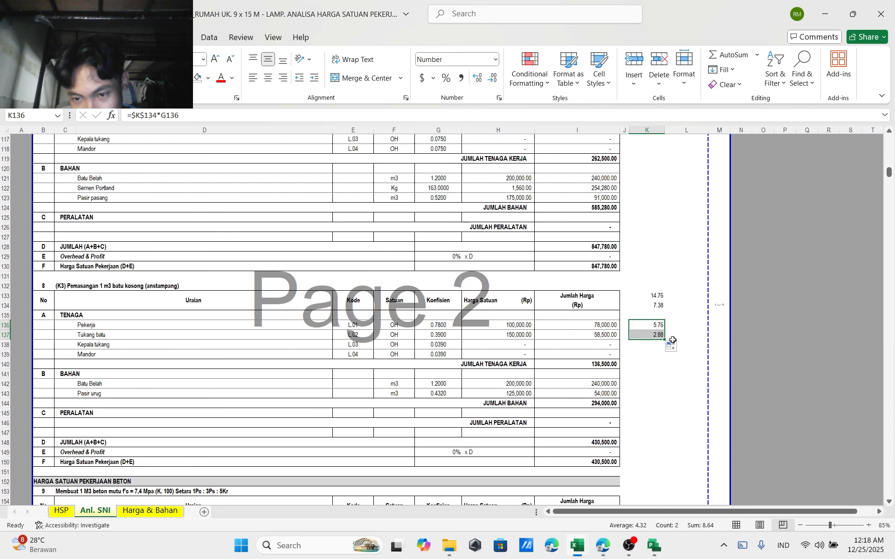
Enter the formula =$K$133*G142 in K142 for the Batu Belah quantity and fill it down to K143 for Pasir urug
left_click(649, 381)
type("=")
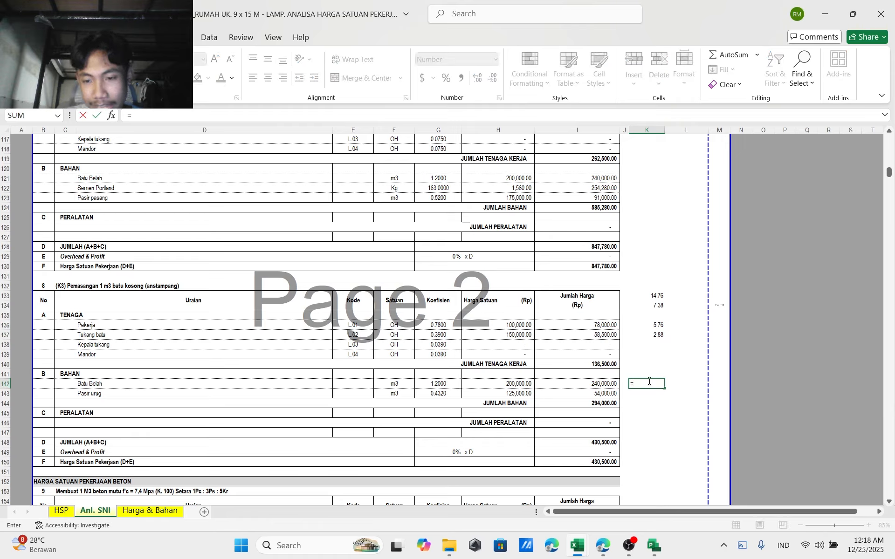
key("Up")
key("Up")
key("Up")
key("Up")
key("Up")
key("Up")
key("Up")
key("Up")
key("Up")
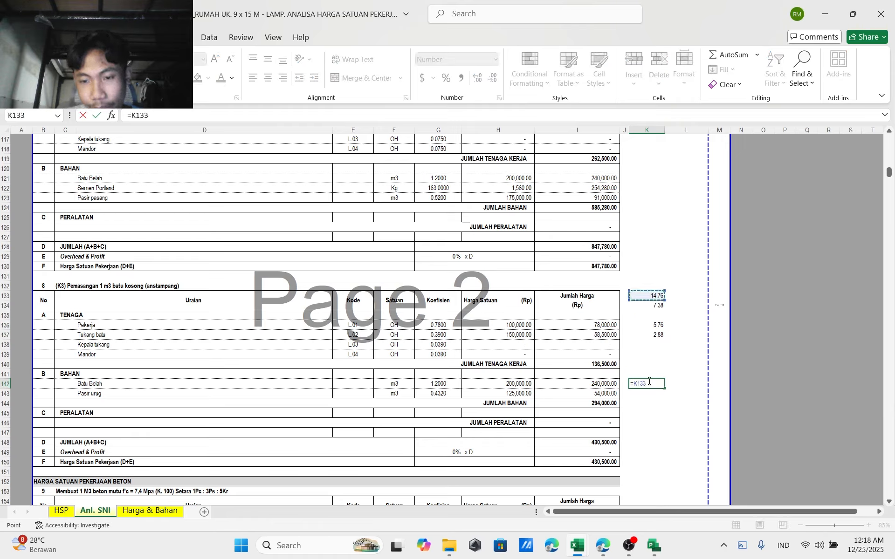
key("F4")
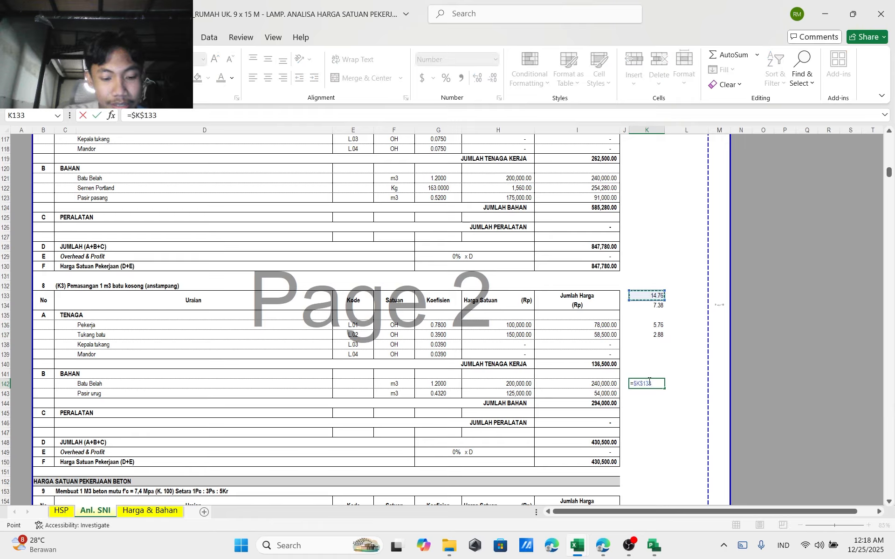
type("*")
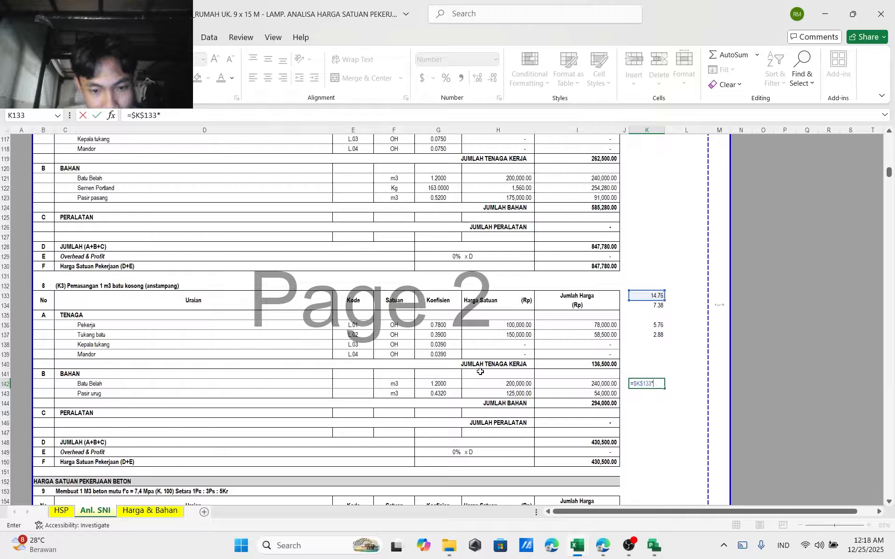
left_click(451, 382)
key("Return")
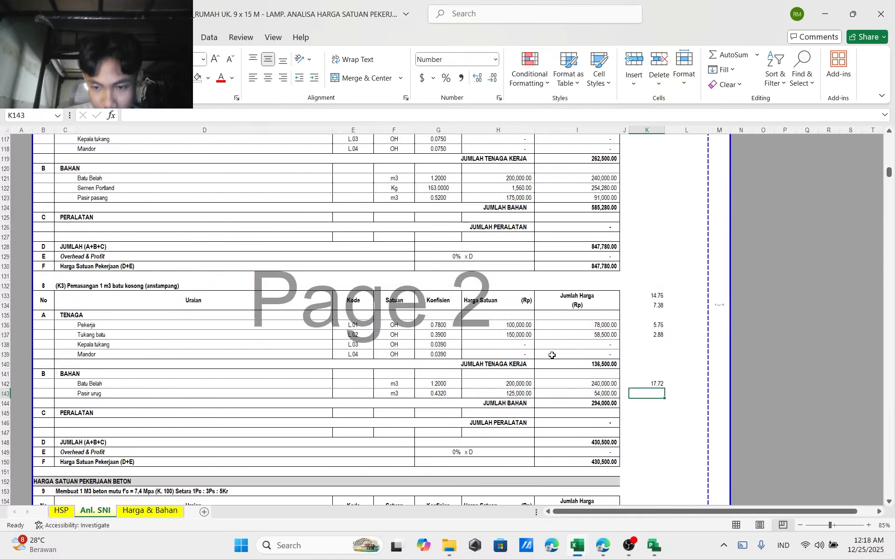
left_click(653, 381)
left_click_drag(665, 388, 660, 394)
left_click(679, 373)
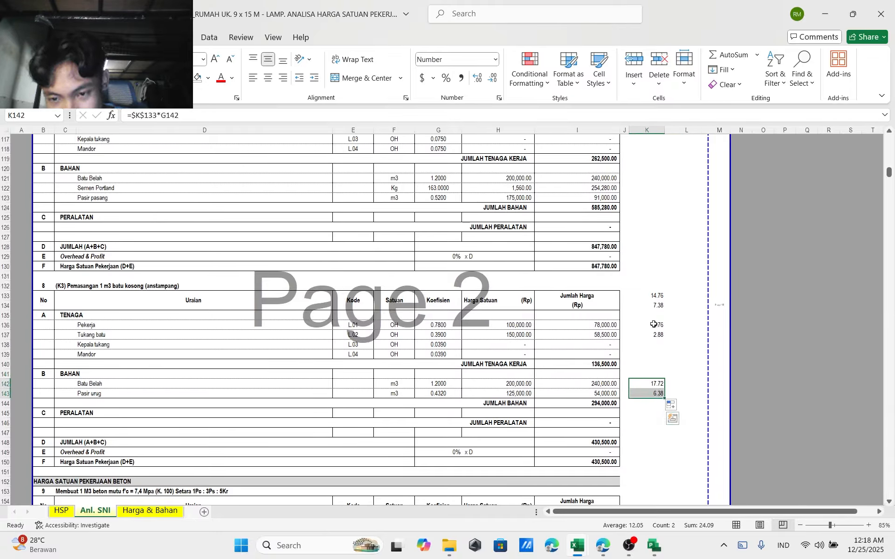
Place the INR.1E_RUMAH workbook beside the Microsoft Project window, with the calculated quantities in column K in view
left_click_drag(654, 324, 655, 335)
mouse_move(858, 15)
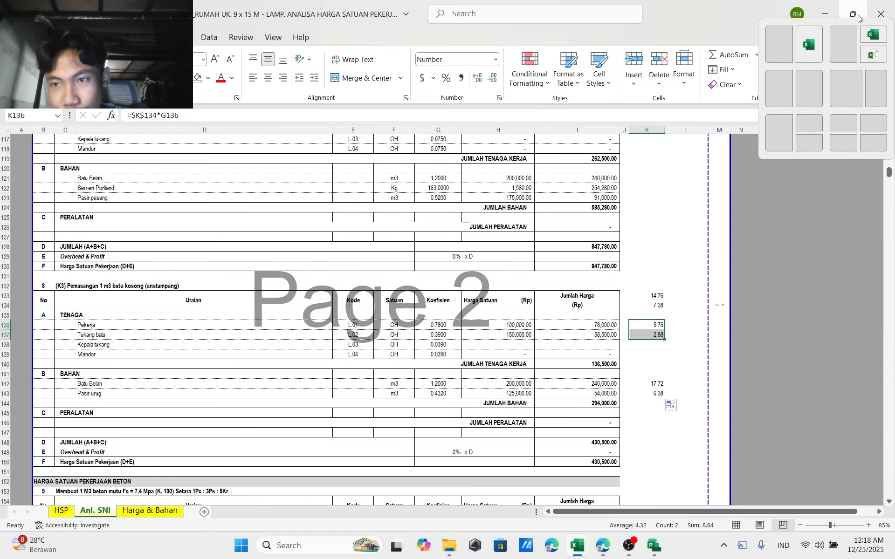
left_click(782, 75)
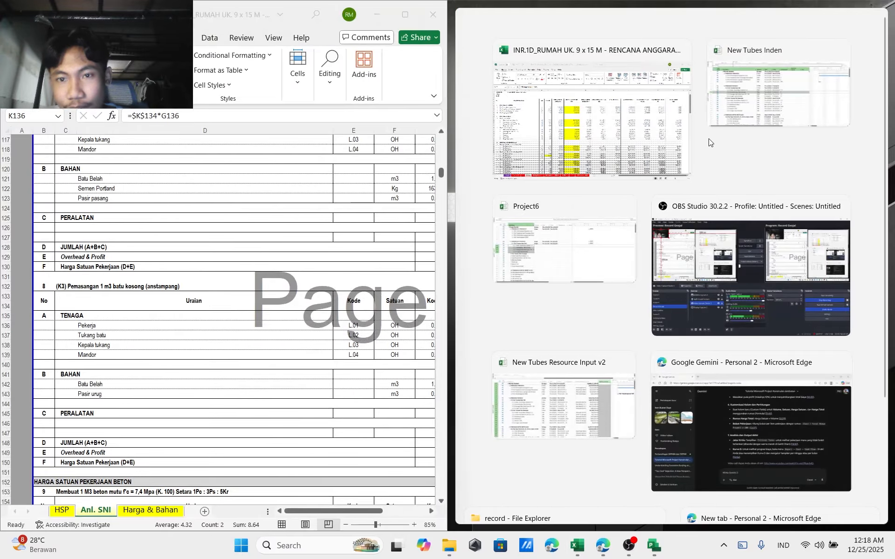
left_click(748, 112)
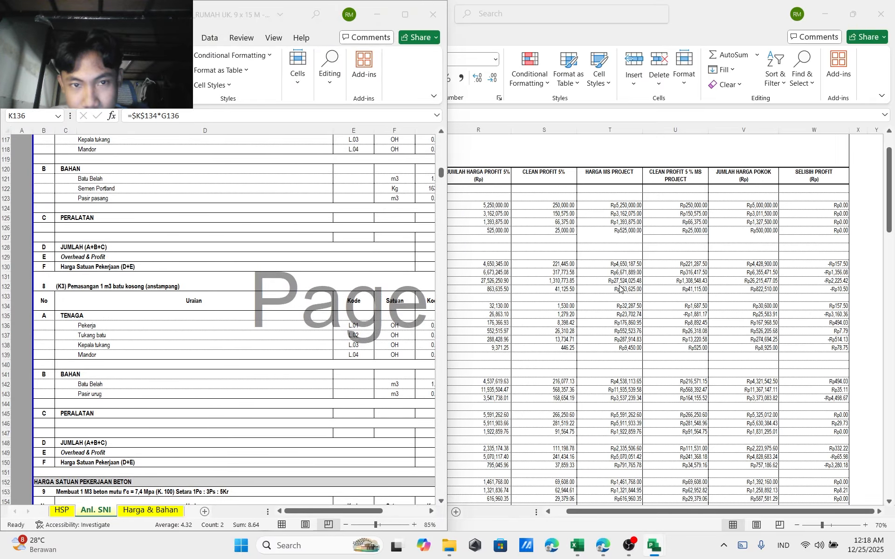
left_click(825, 14)
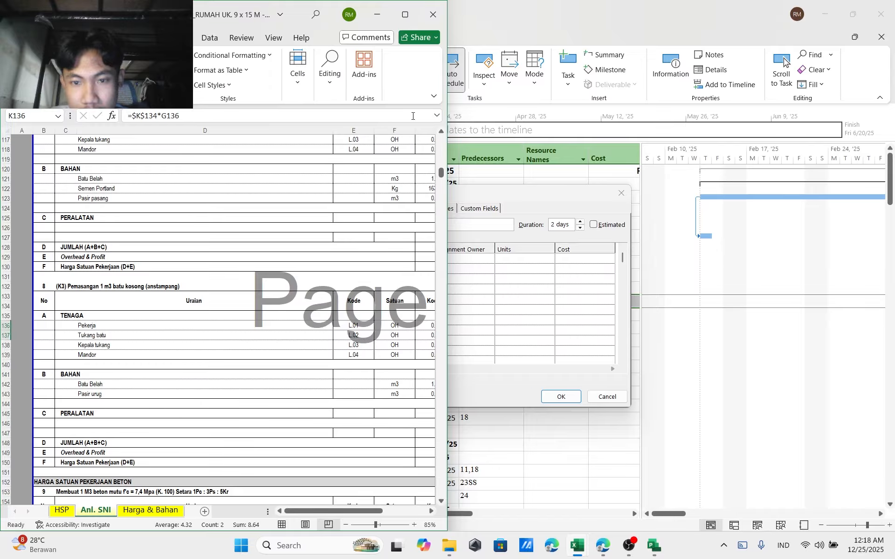
left_click_drag(300, 18, 279, 17)
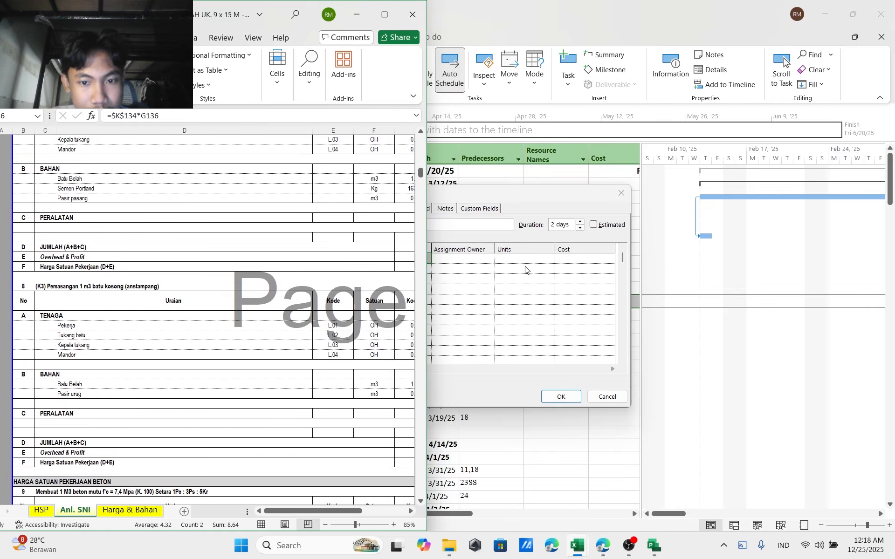
left_click_drag(284, 511, 325, 512)
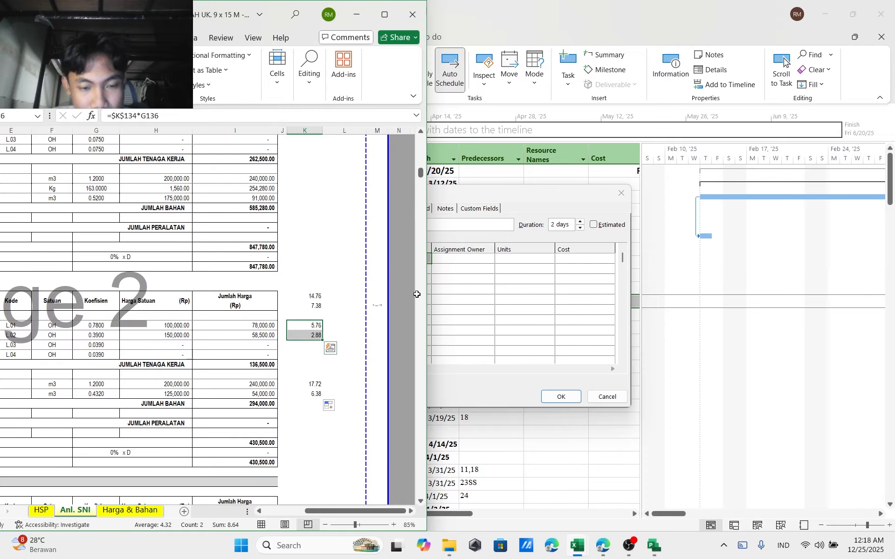
Switch to Microsoft Project and assign the resource Pekerja with 5.76 units to the Aanstampang / Batu Kosong task
left_click(451, 262)
left_click(414, 259)
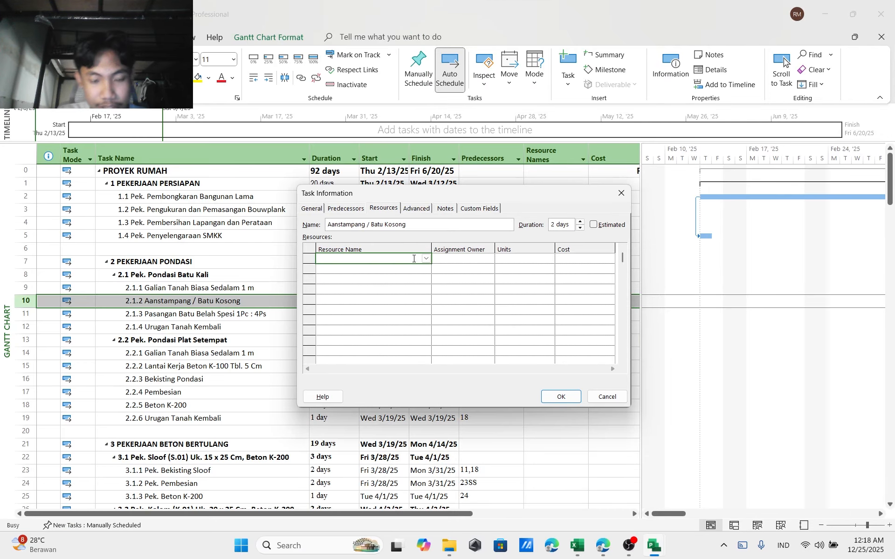
type("Pekerja")
key("Return")
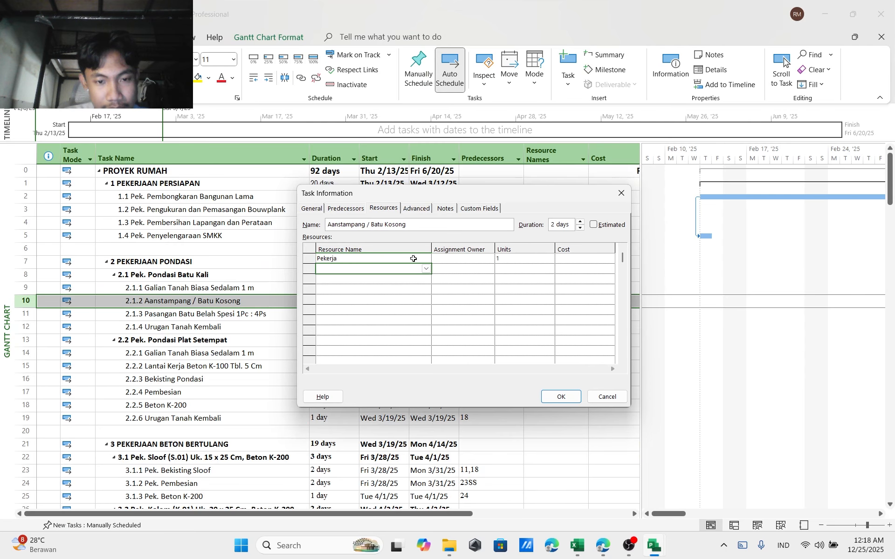
key("Right")
key("Up")
key("Right")
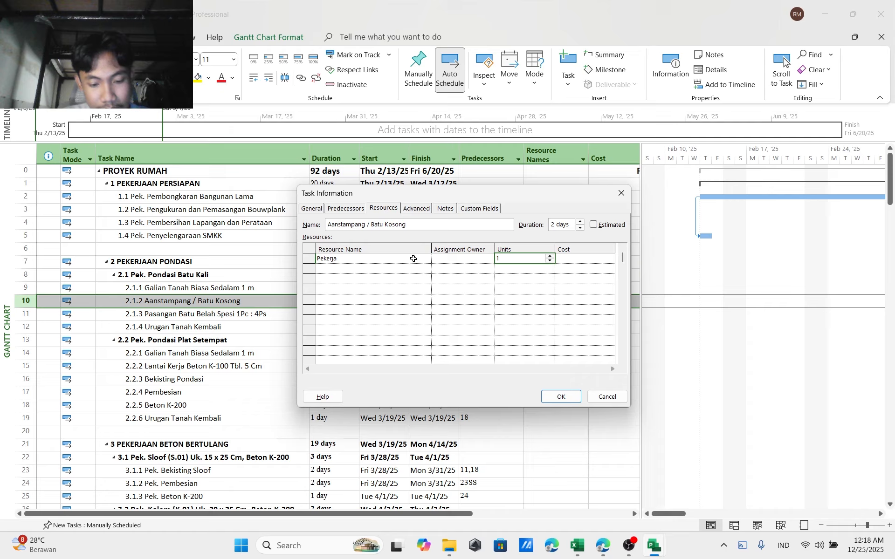
type("5.76")
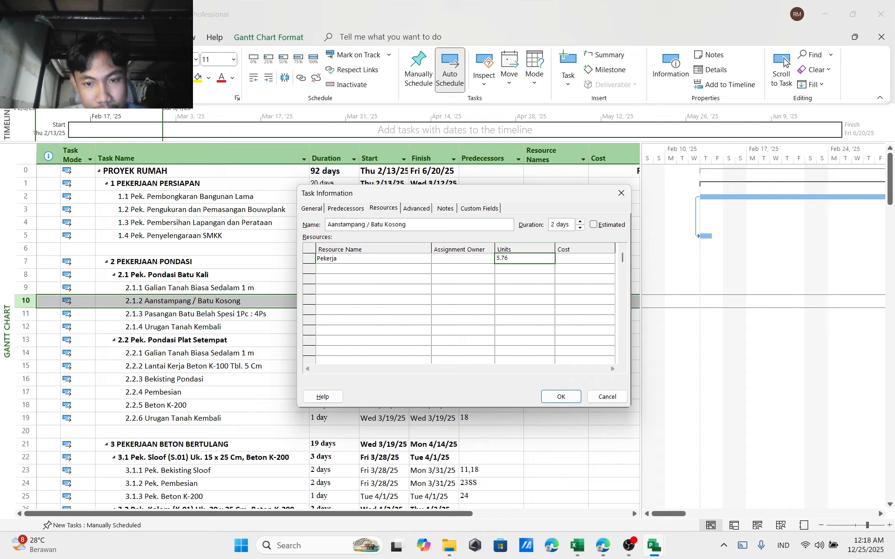
key("Return")
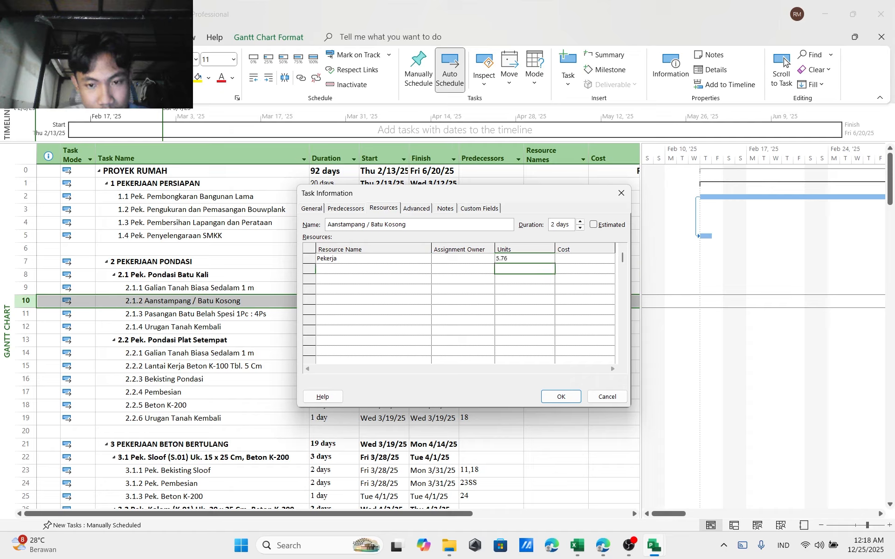
Assign the resource Tukang with 2.88 units to the Aanstampang / Batu Kosong task
key("Left")
key("Left")
type("Tukang")
key("Return")
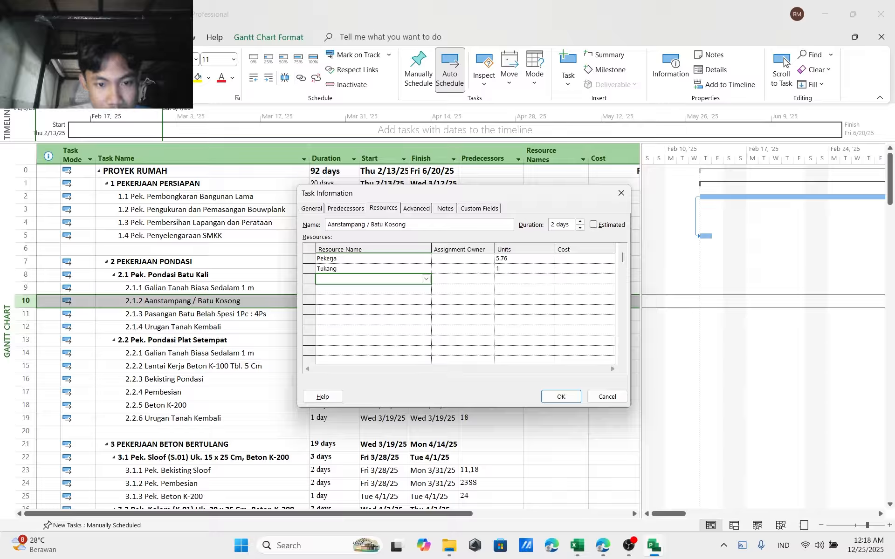
key("Up")
key("Right")
key("Right")
type("2.88")
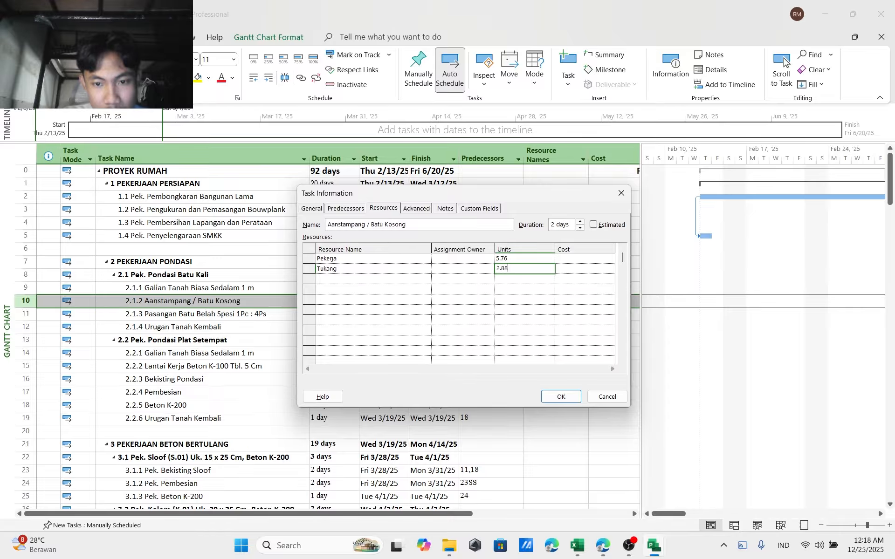
key("Return")
Add Batu Belah as the third resource of the Aanstampang / Batu Kosong task
key("Left")
key("Left")
type("Ba")
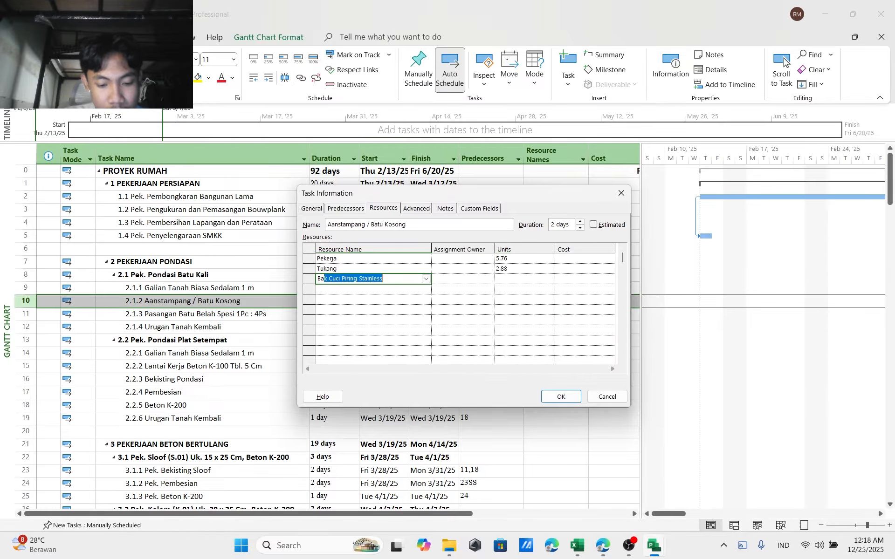
type("tu Belah")
key("Return")
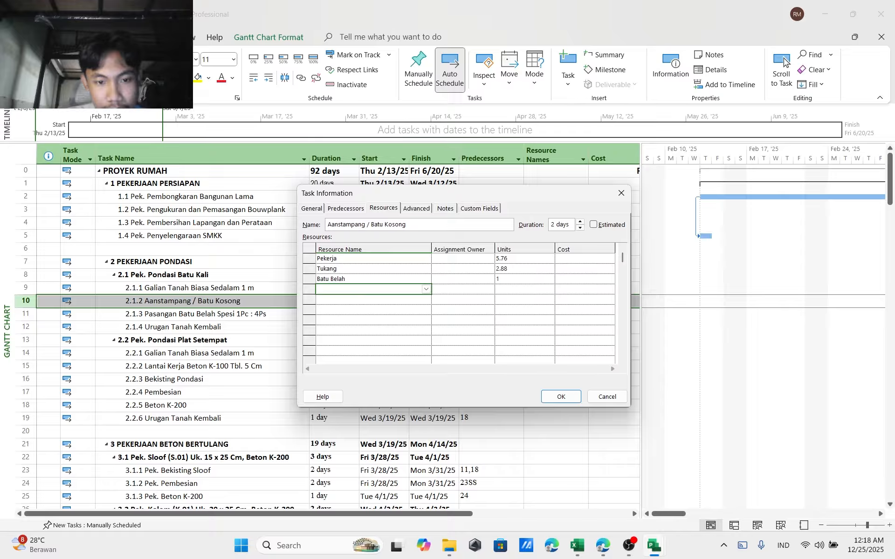
Check the Batu Belah quantity on the Anl. SNI sheet in Excel and set the resource's units to 17.72 in Microsoft Project
mouse_move(588, 541)
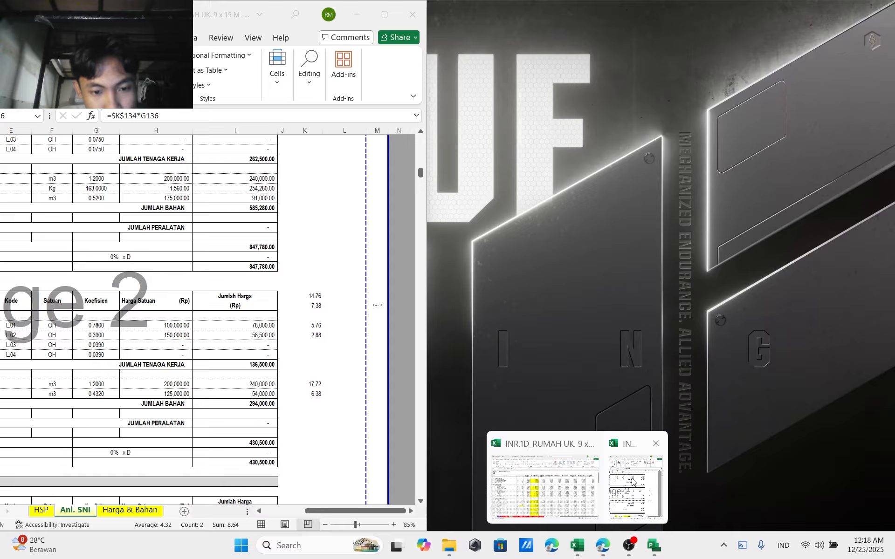
left_click(632, 482)
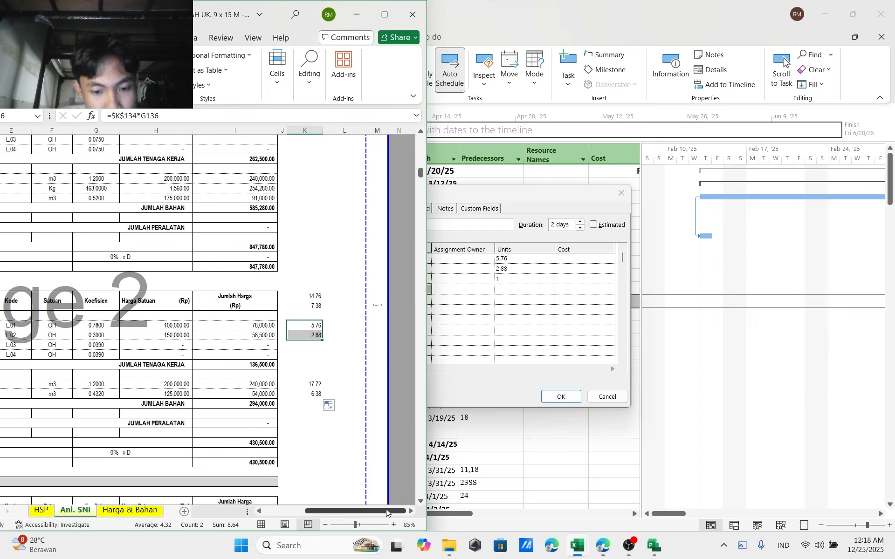
mouse_move(385, 511)
left_mouse_down()
mouse_move(351, 513)
mouse_move(384, 512)
left_mouse_up()
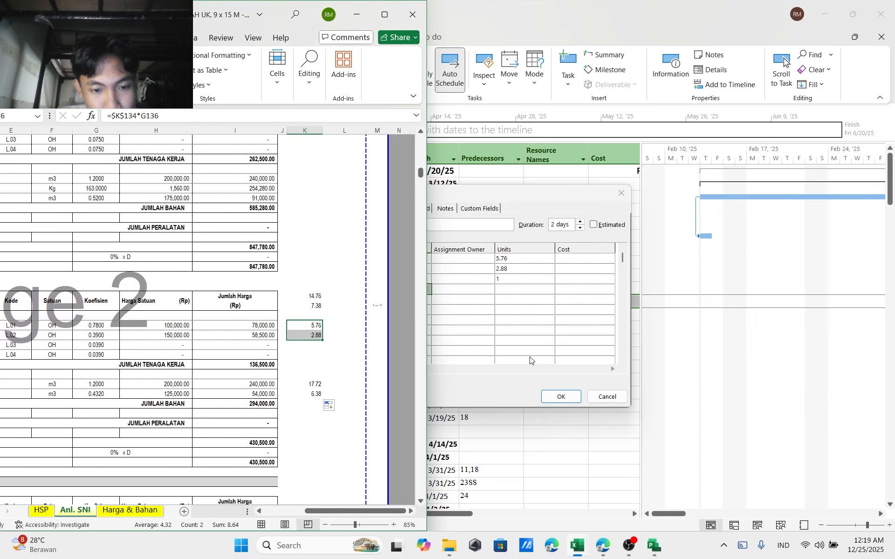
left_click(355, 21)
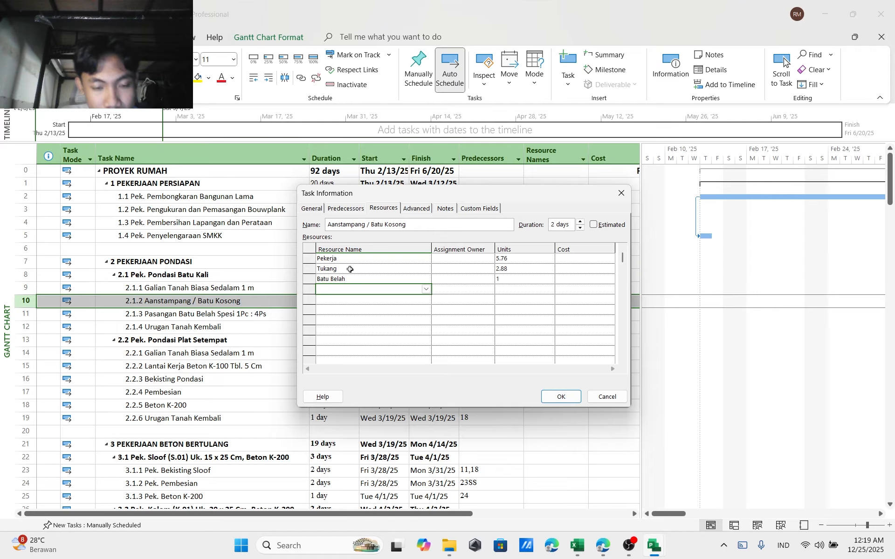
left_click(501, 282)
type("17")
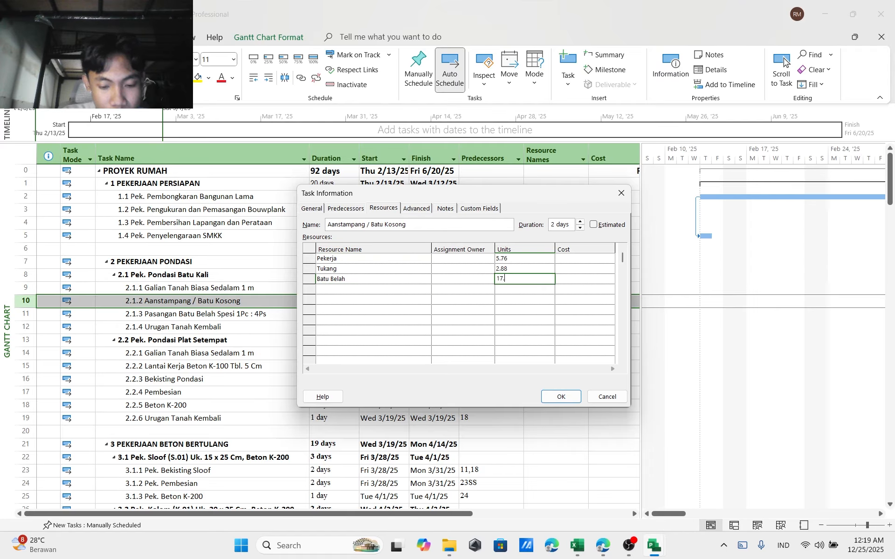
type(".72")
key("Return")
key("Left")
key("Left")
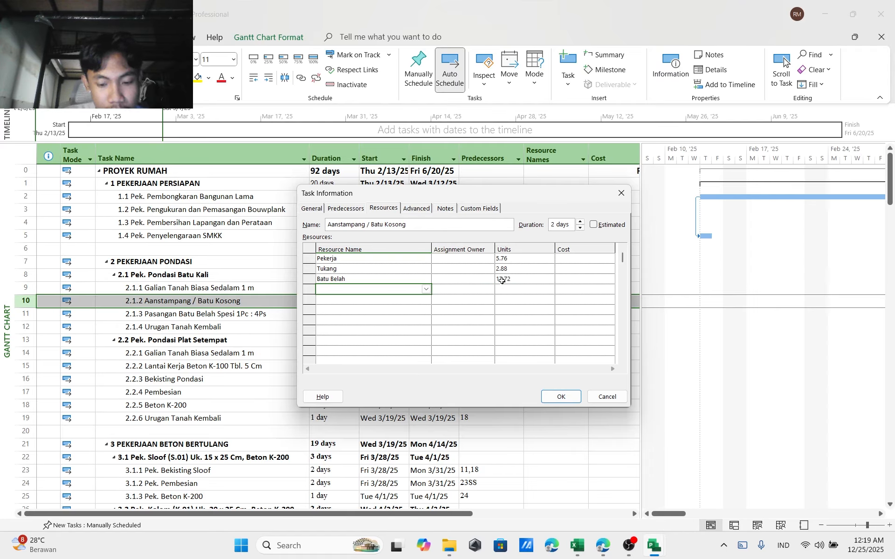
Add Pasir Urug as the fourth resource of the Aanstampang / Batu Kosong task and set its units to 6.38
type("Pasir Urug")
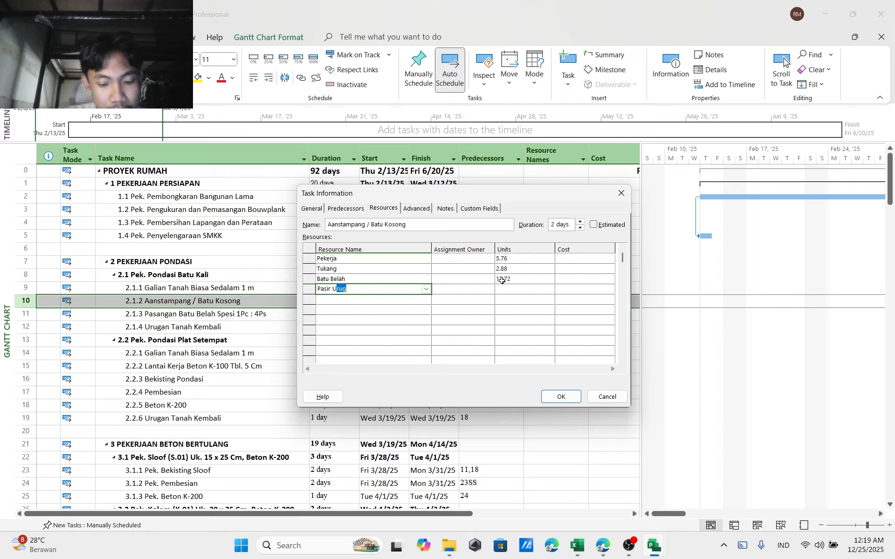
key("Return")
key("Up")
key("Right")
key("Right")
type("1")
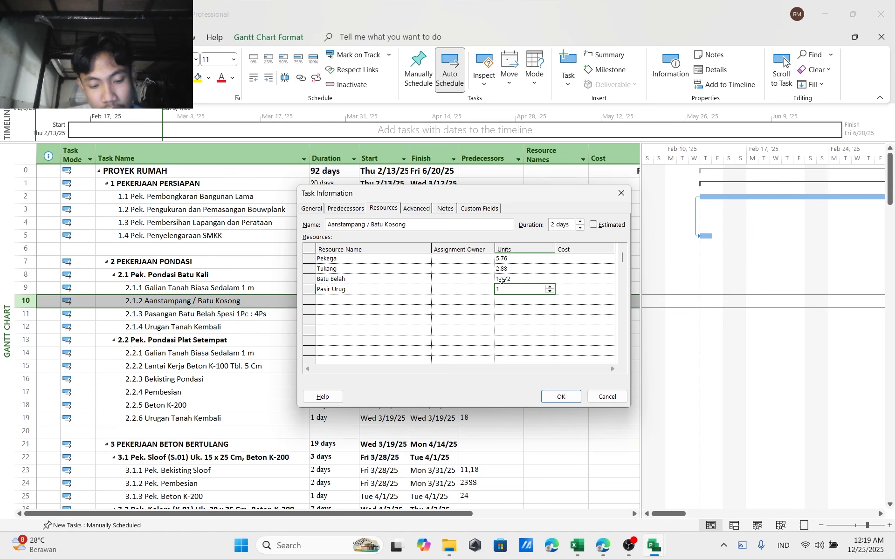
type("6")
mouse_move(577, 545)
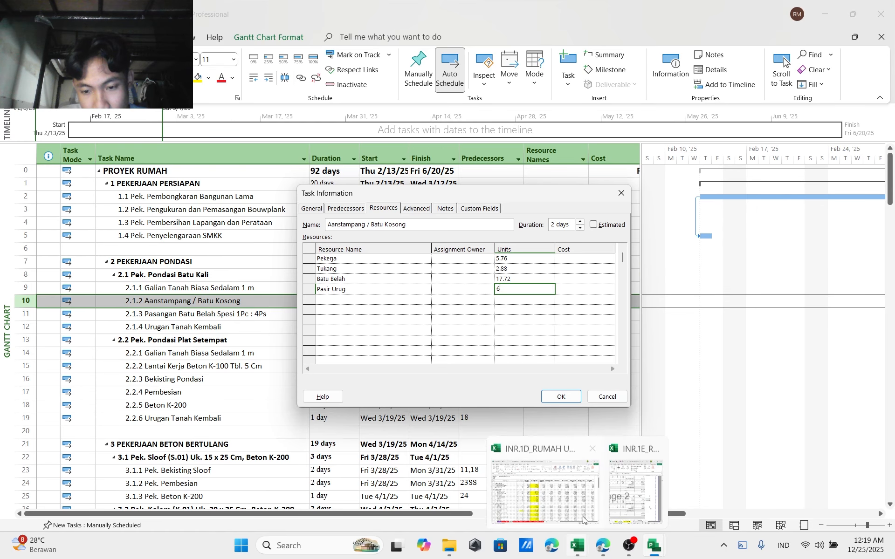
mouse_move(625, 487)
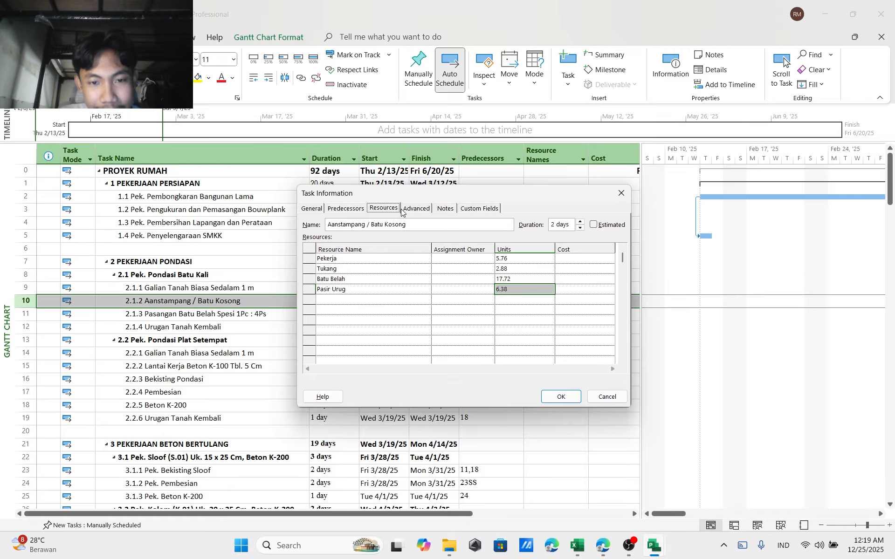
Check the Fixed Duration task type and predecessors of Aanstampang / Batu Kosong and apply its resource assignments
left_click(415, 209)
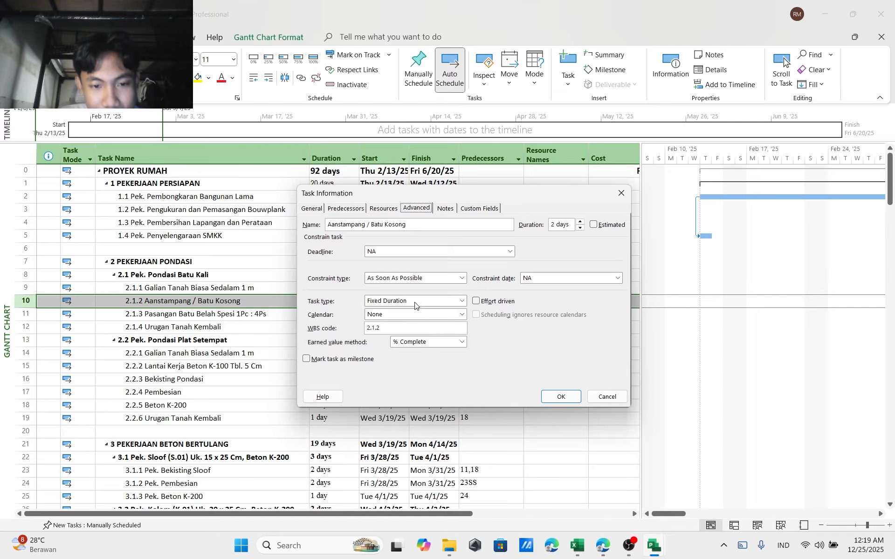
left_click(415, 302)
left_click(406, 315)
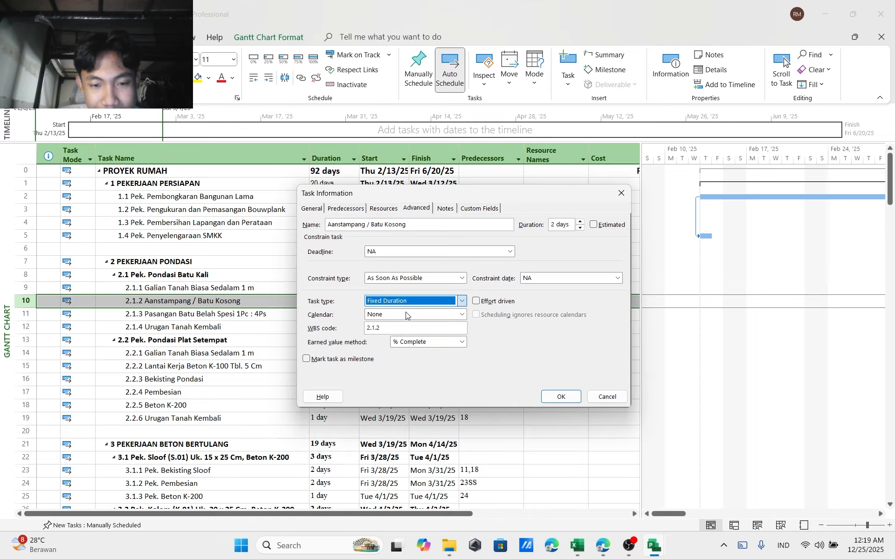
left_click(346, 209)
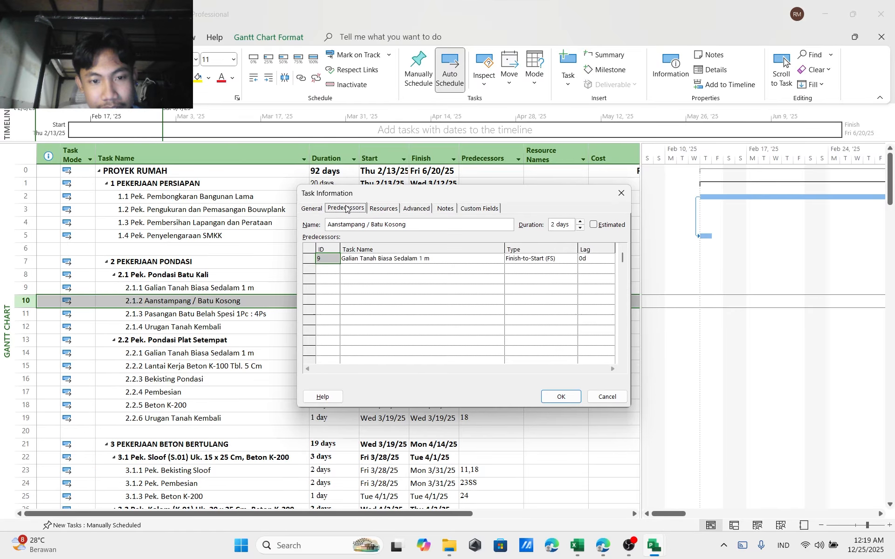
left_click(379, 209)
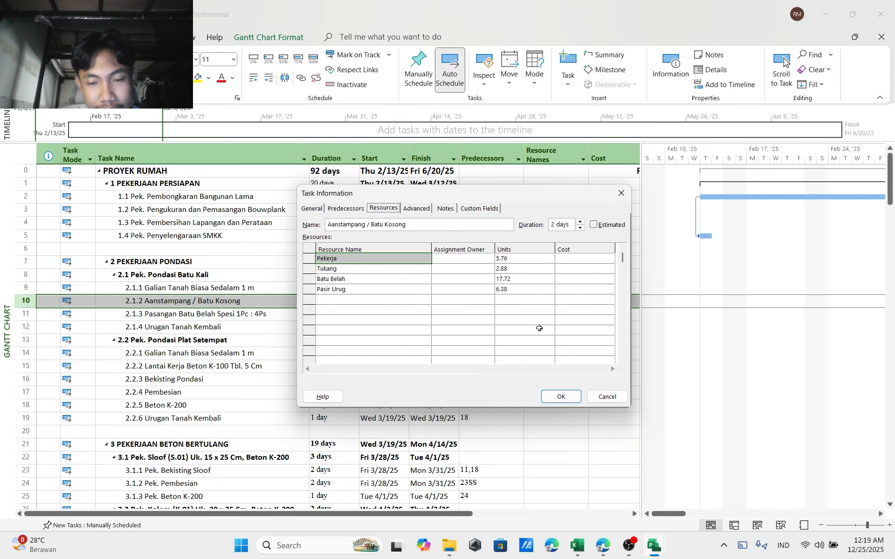
left_click(562, 397)
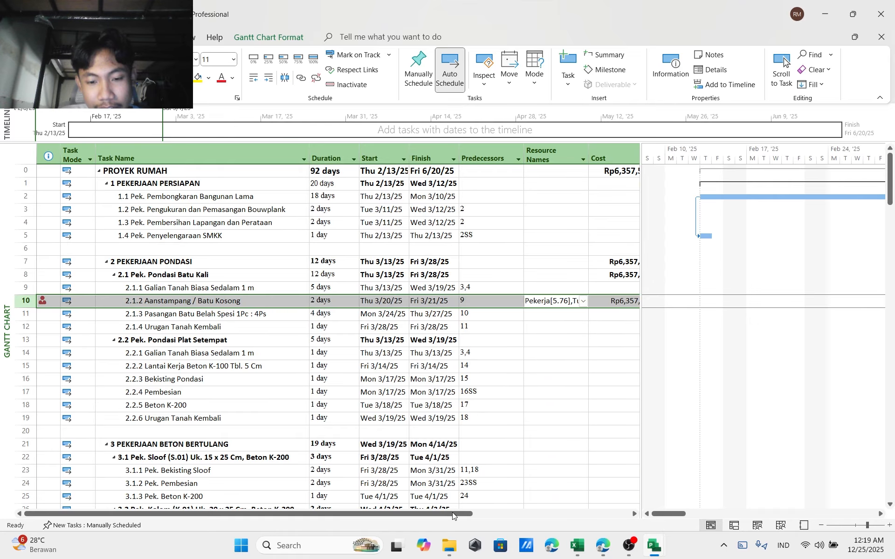
Compare the task costs with those in the New Tubes Resource Input project and inspect the resources of its Pasangan Batu Belah Spesi 1Pc : 4Ps task
left_click_drag(453, 514, 558, 515)
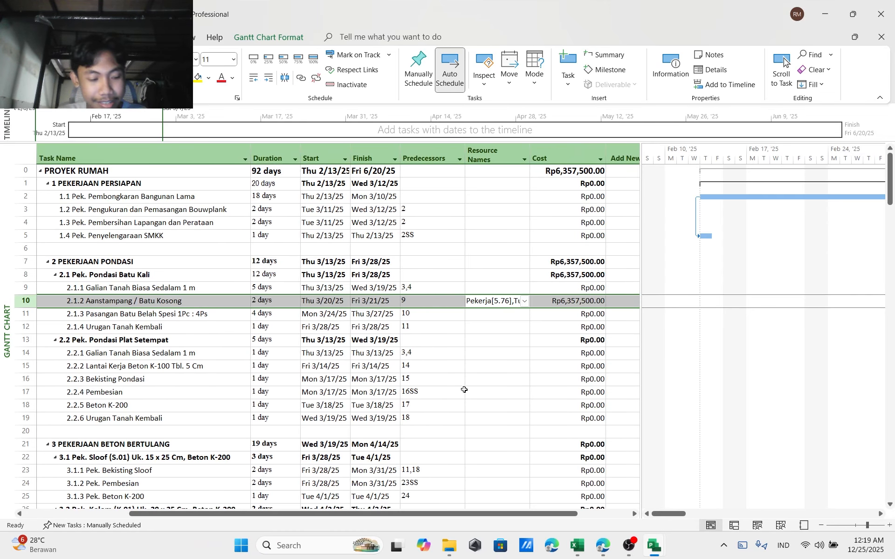
scroll(457, 279, "down", 2)
scroll(495, 359, "up", 2)
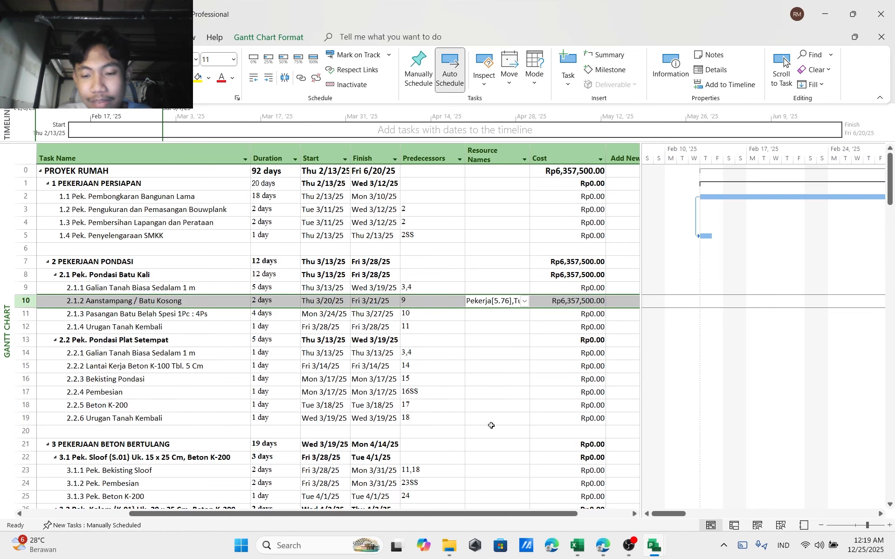
mouse_move(655, 552)
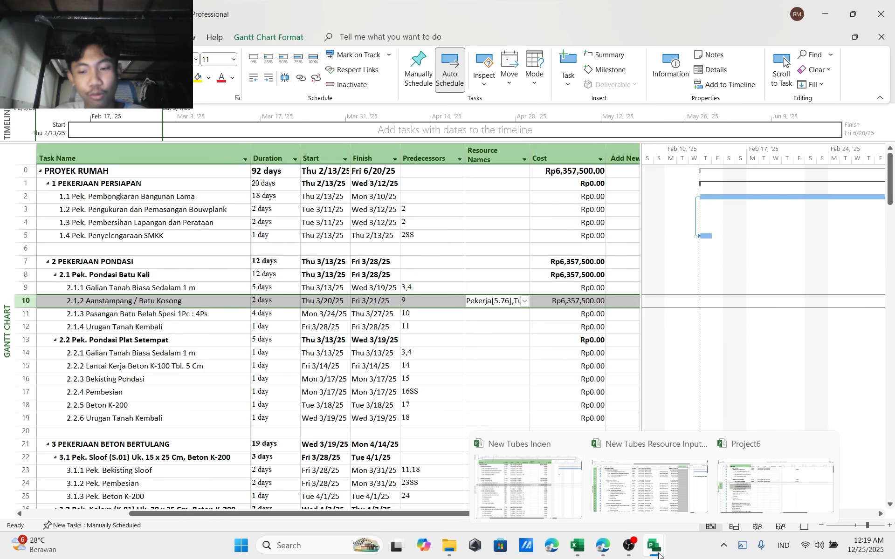
left_click(656, 472)
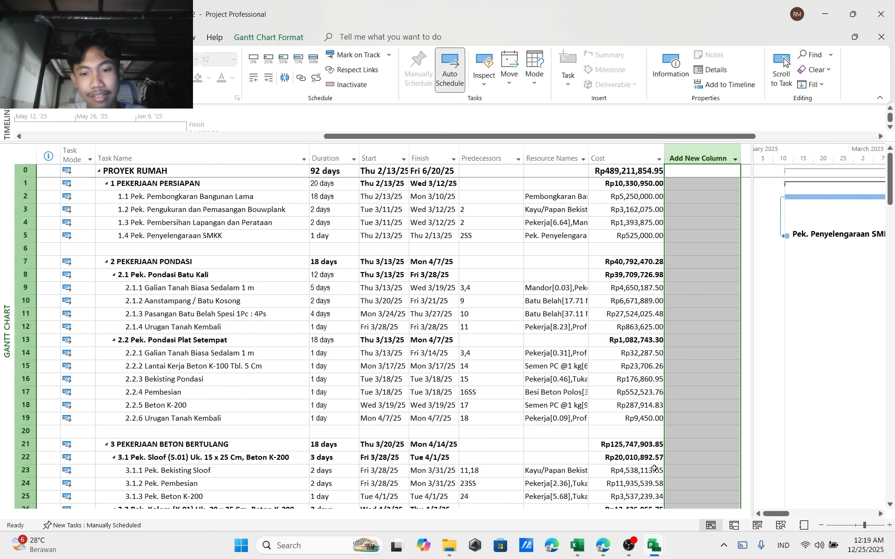
scroll(450, 368, "up", 2)
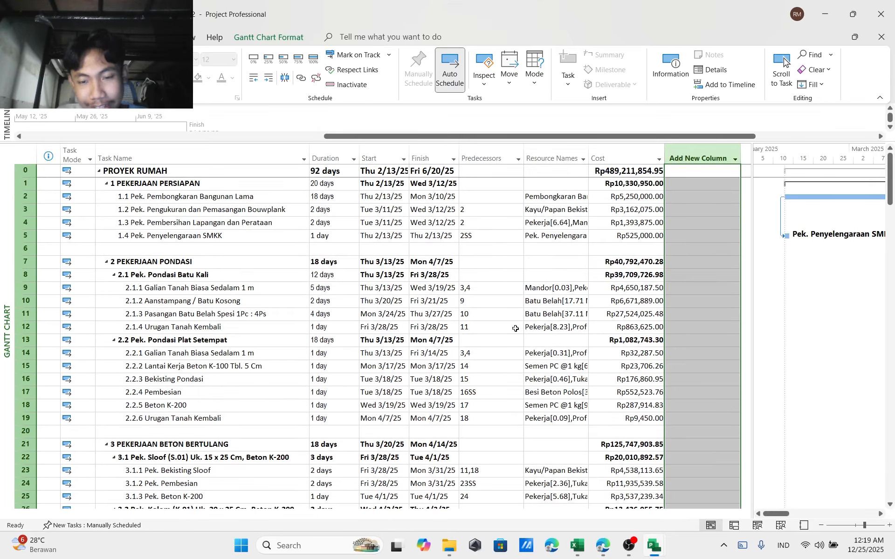
scroll(536, 290, "down", 3)
scroll(536, 290, "down", 3)
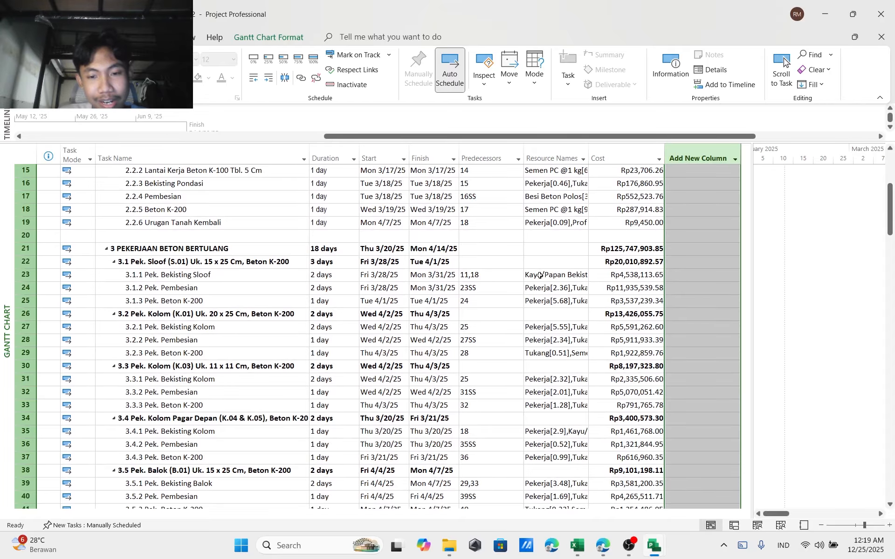
scroll(544, 344, "up", 5)
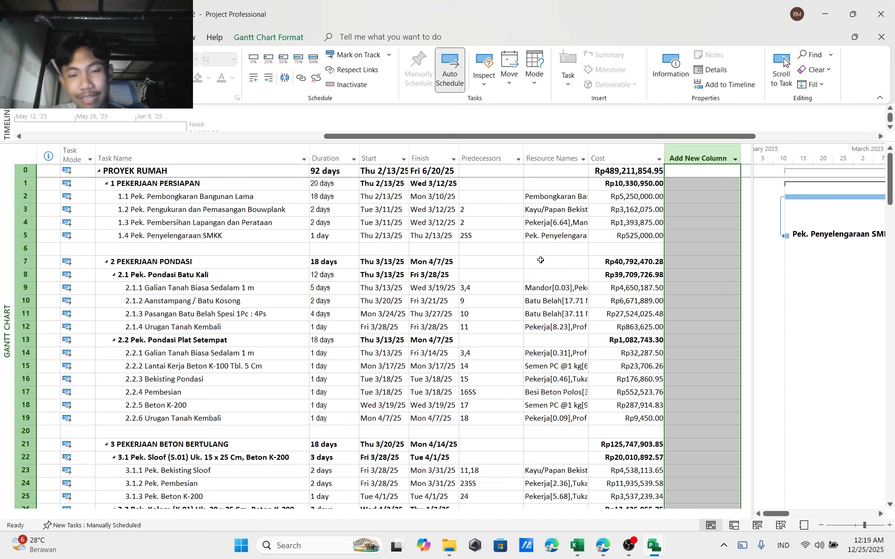
double_click(551, 313)
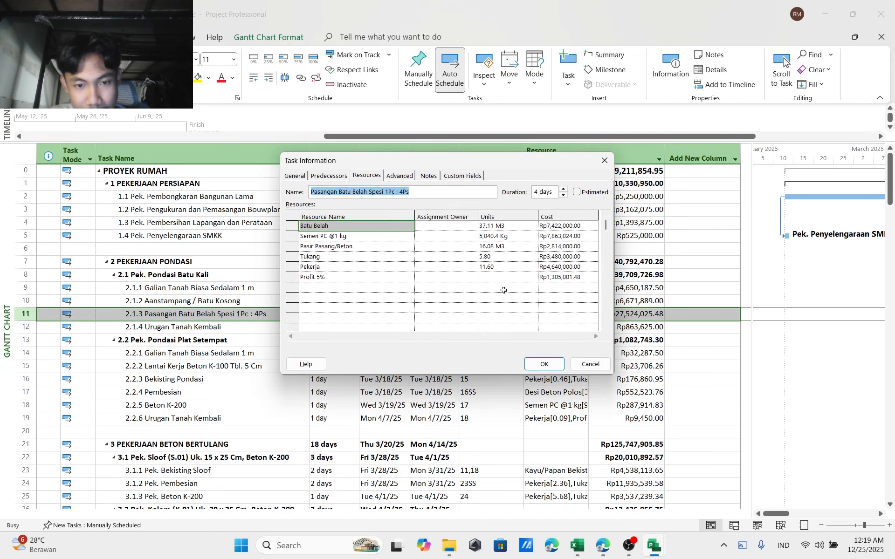
left_click(591, 364)
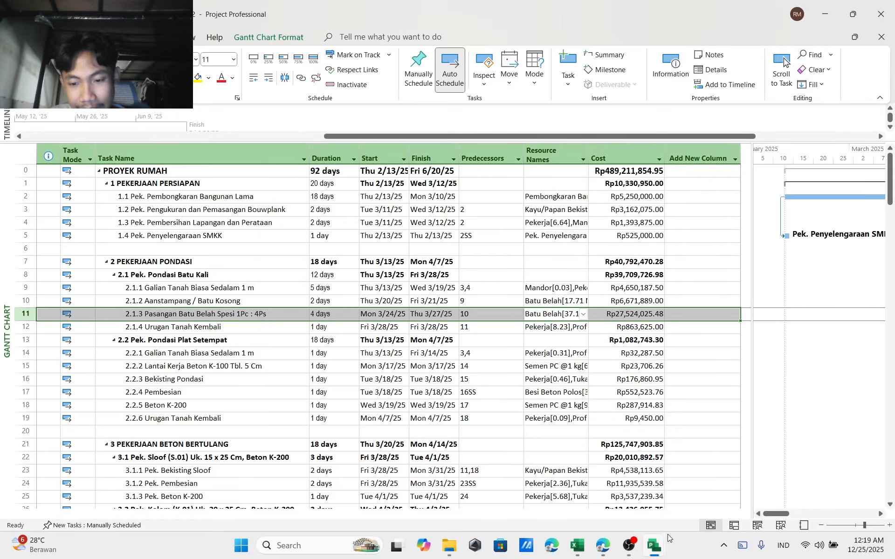
Switch to Excel and check the profit percentage row of the batu kosong (anstampang) analysis on the Anl. SNI sheet
mouse_move(578, 547)
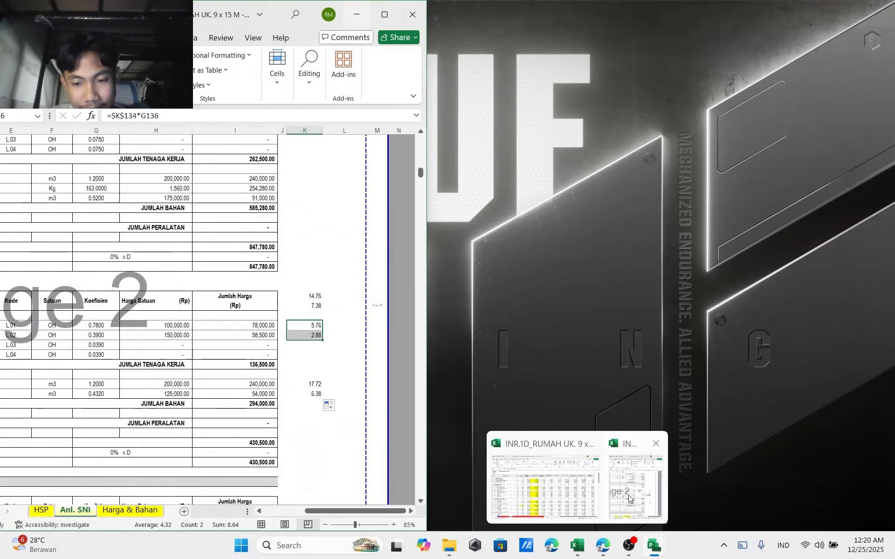
left_click(628, 496)
scroll(310, 457, "down", 2)
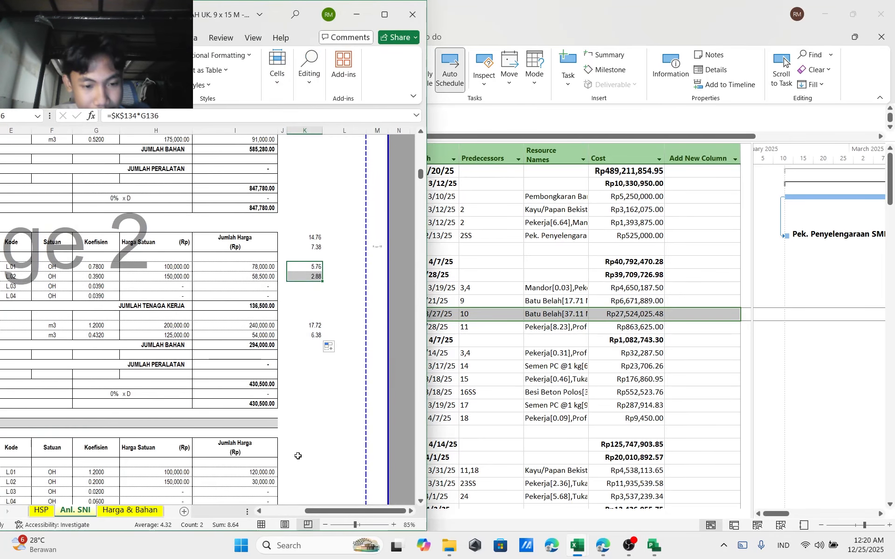
left_click_drag(337, 511, 328, 512)
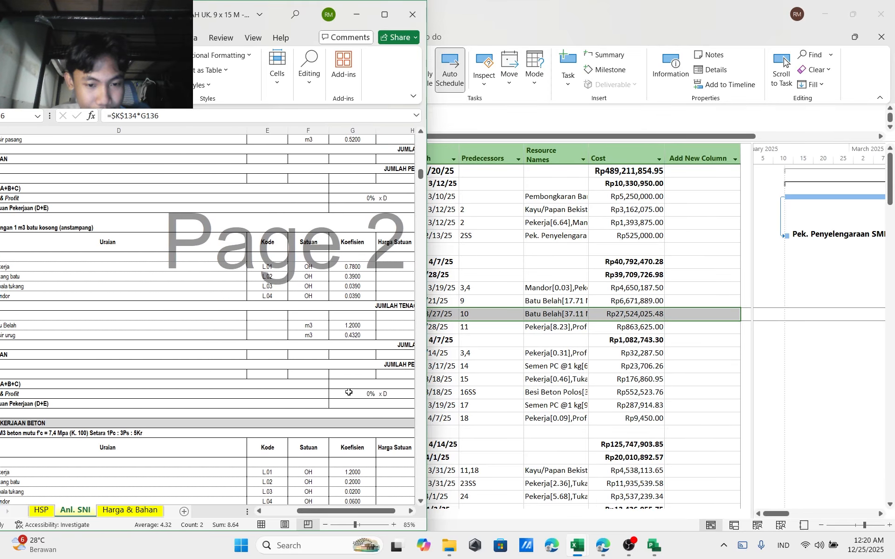
left_click(355, 396)
left_click(357, 14)
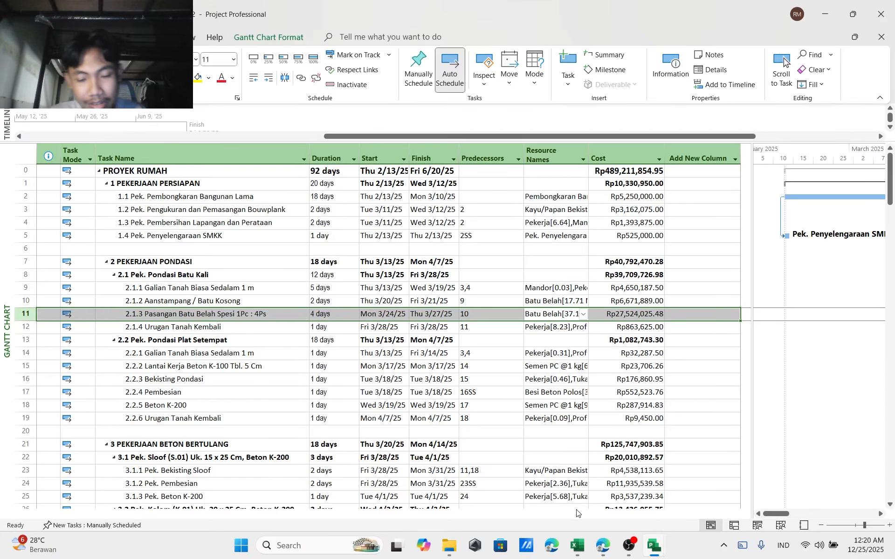
In the completed Microsoft Project file, open the custom fields and rename the task text field Text1 to Satuan
scroll(650, 366, "down", 1)
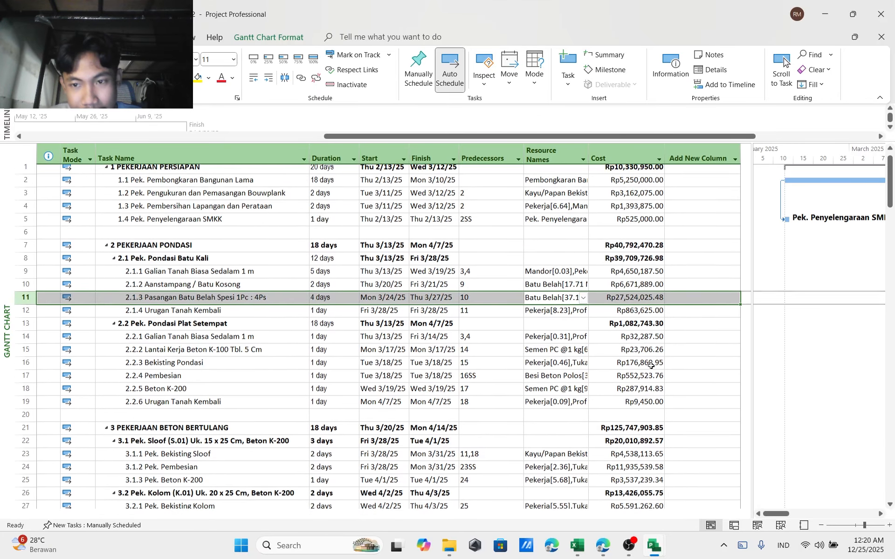
scroll(692, 454, "up", 1)
left_click(713, 330)
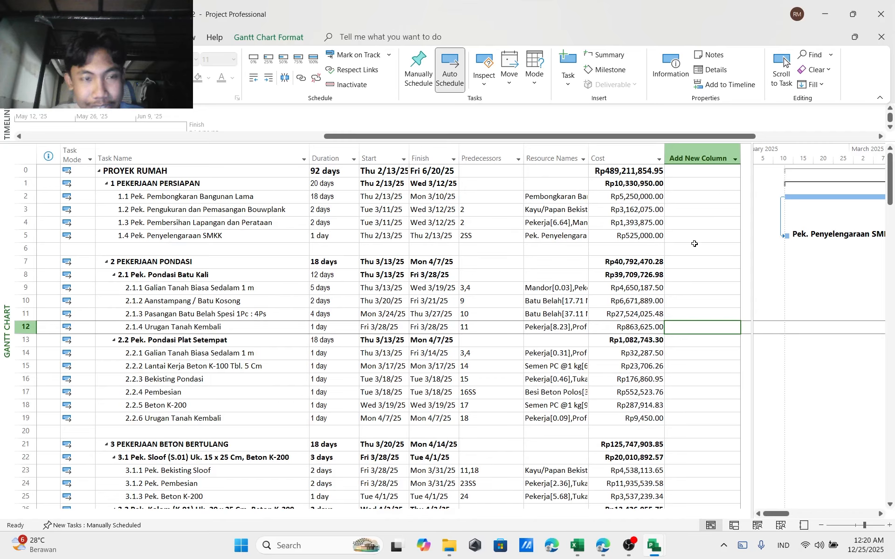
right_click(707, 159)
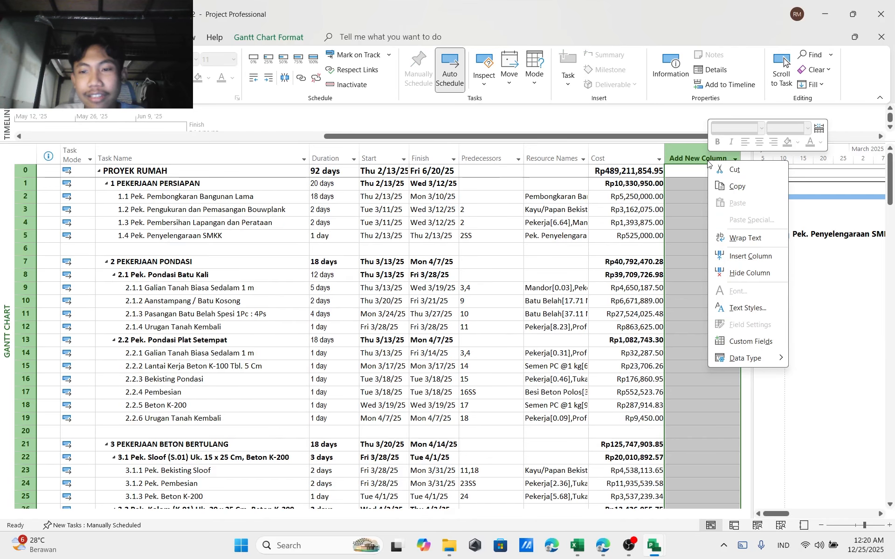
left_click(737, 341)
left_click_drag(448, 111, 445, 154)
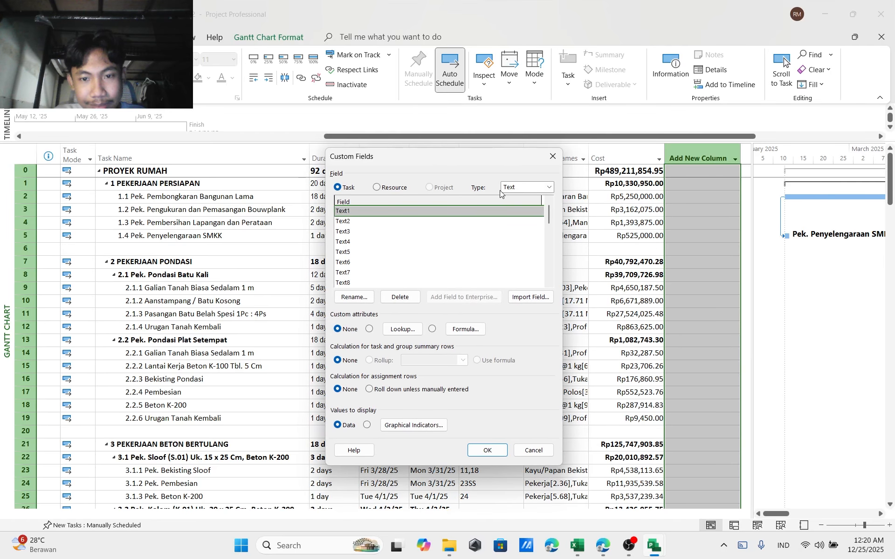
left_click(513, 187)
left_click(515, 188)
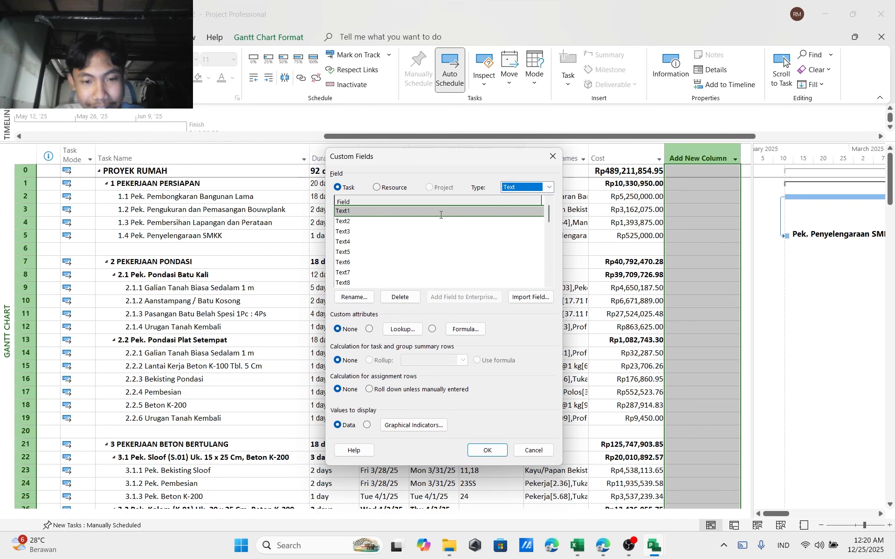
left_click(355, 297)
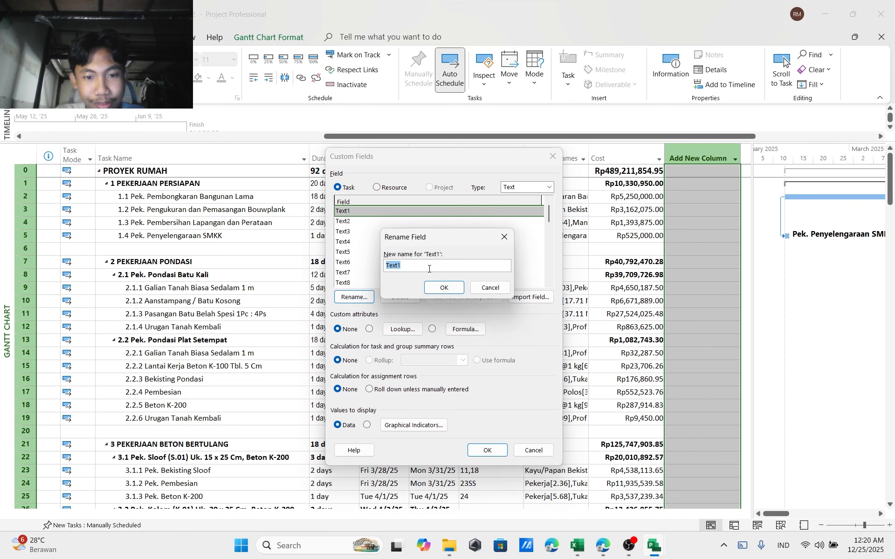
type("Satuan")
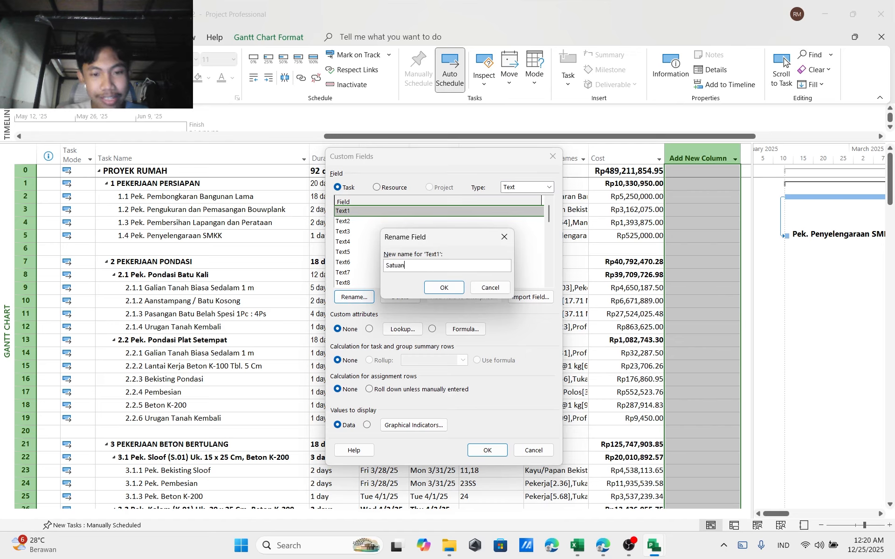
key("Return")
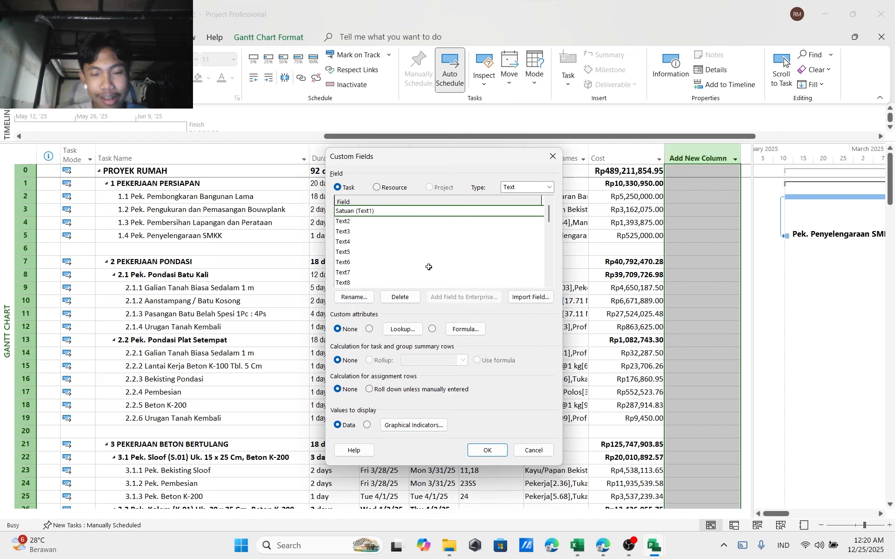
Change the custom field type to Number and rename the field Number1 to Volume
left_click(541, 188)
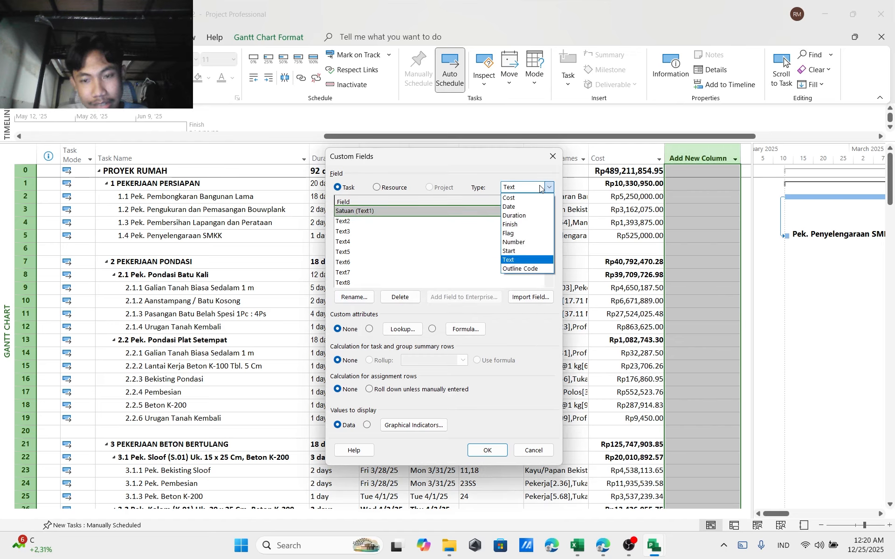
left_click(515, 242)
left_click(401, 212)
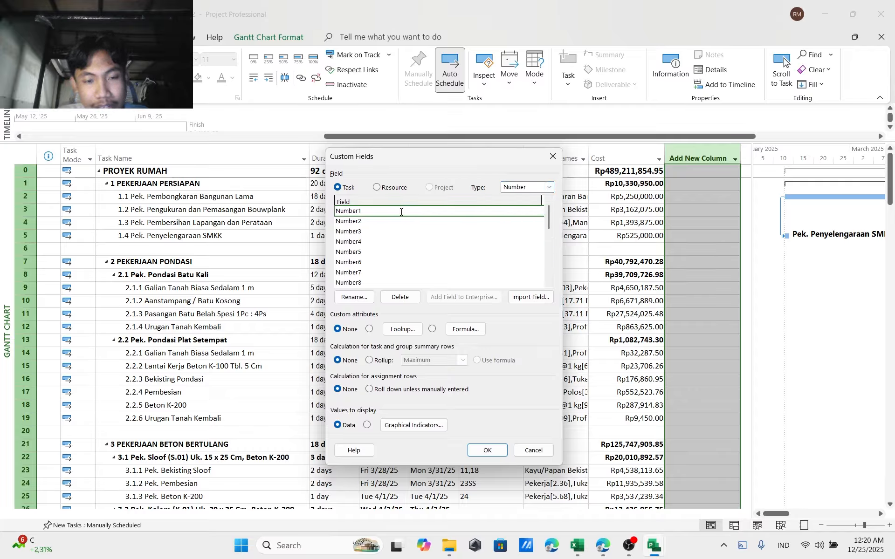
left_click(355, 297)
type("Volume")
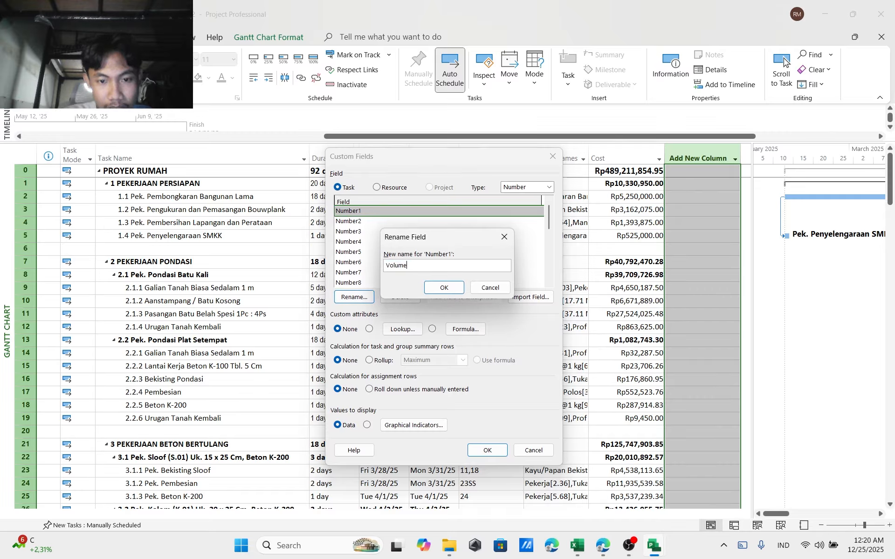
key("Return")
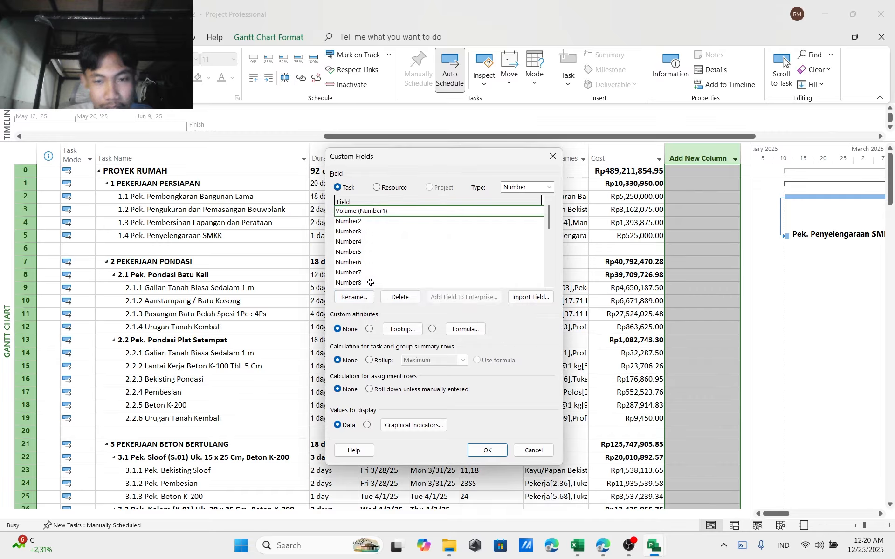
Change the custom field type to Cost and rename the field Cost1 to Harga Satuan
left_click(522, 188)
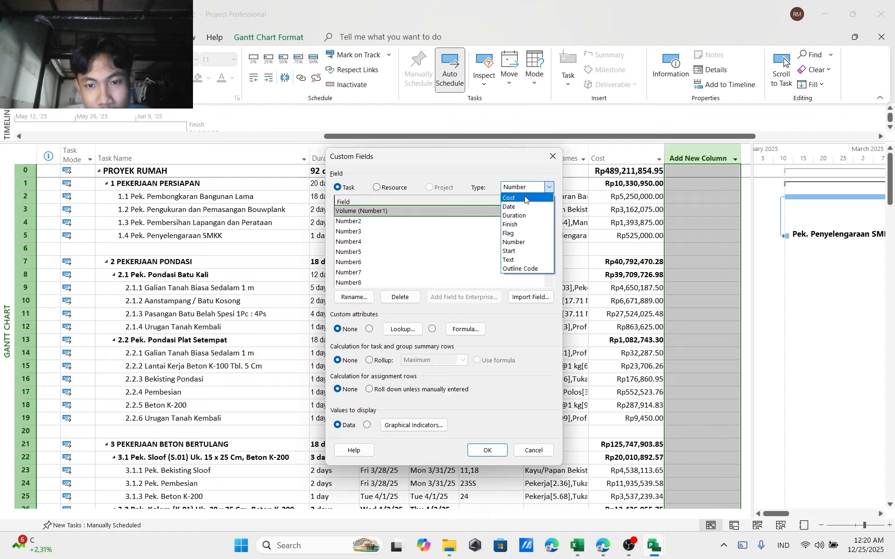
left_click(525, 199)
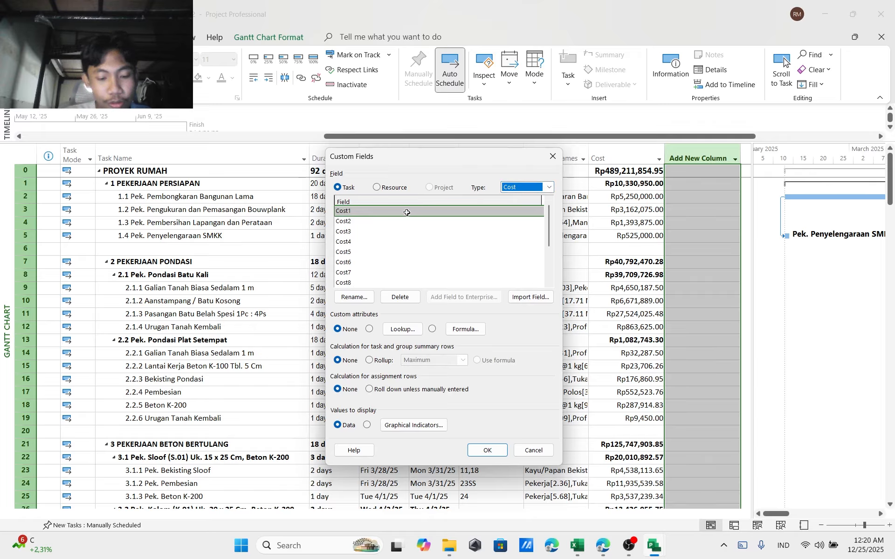
left_click(356, 297)
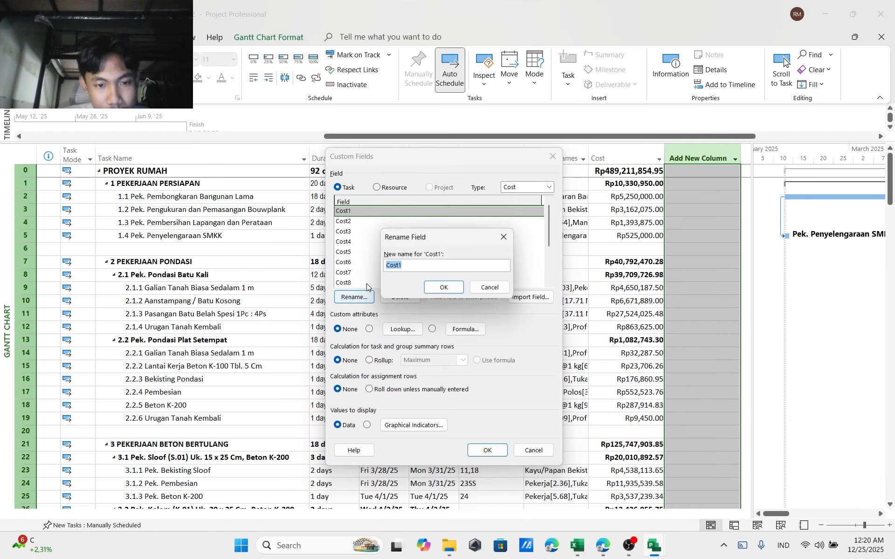
type("Harga S")
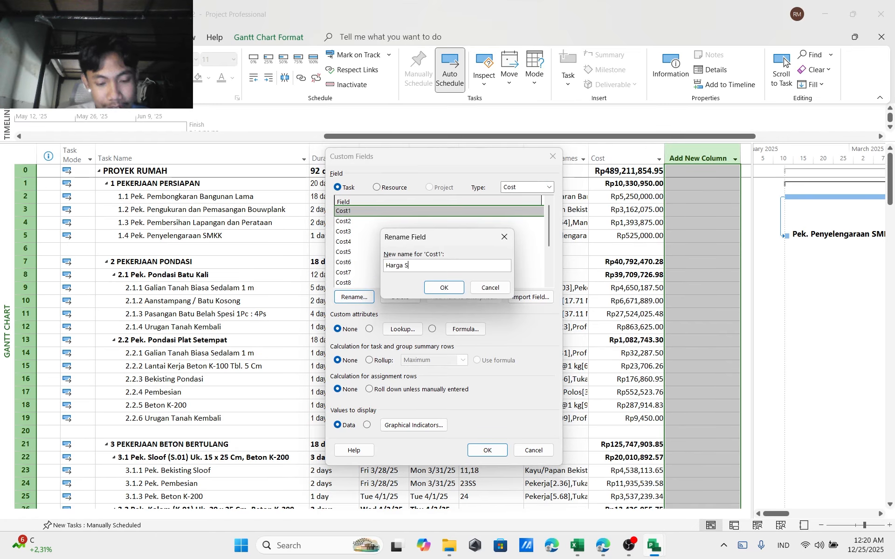
type("atuan")
key("Return")
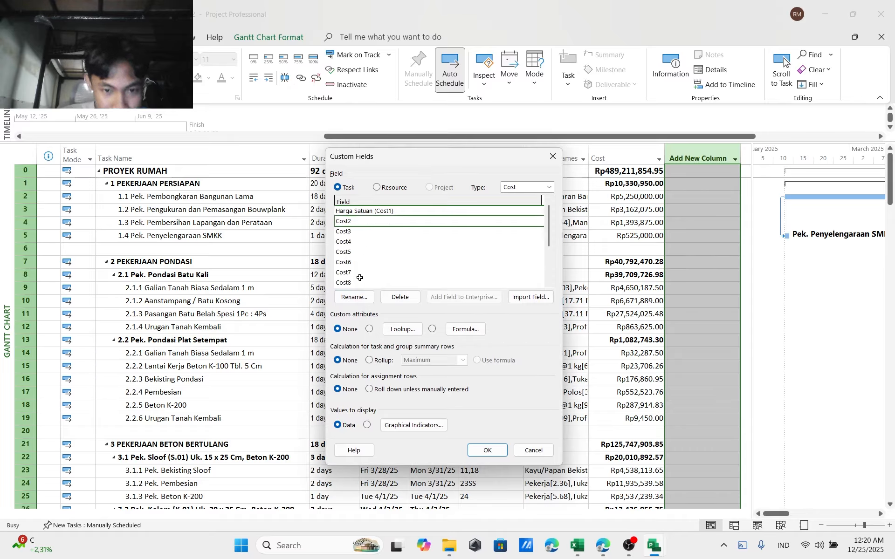
Rename the custom cost field Cost2 to Harga Total
left_click(355, 297)
type("Harga")
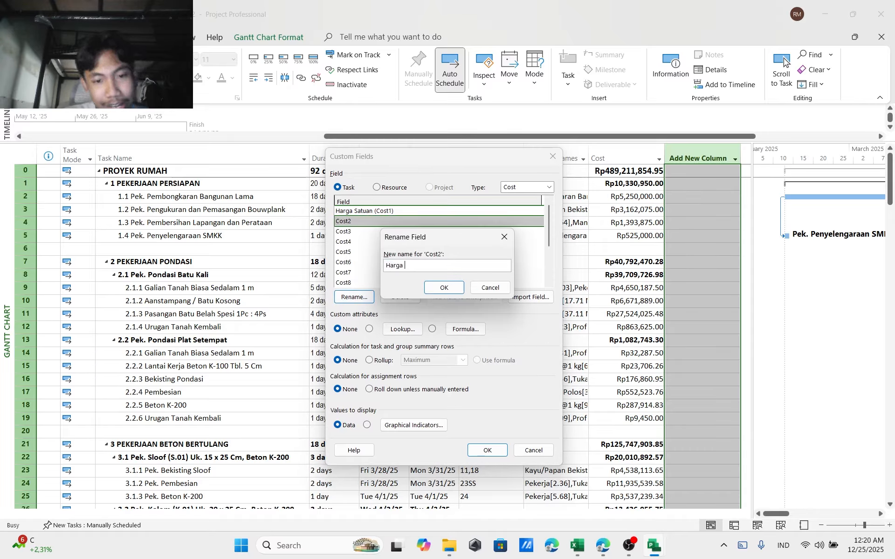
type(" Total")
key("Return")
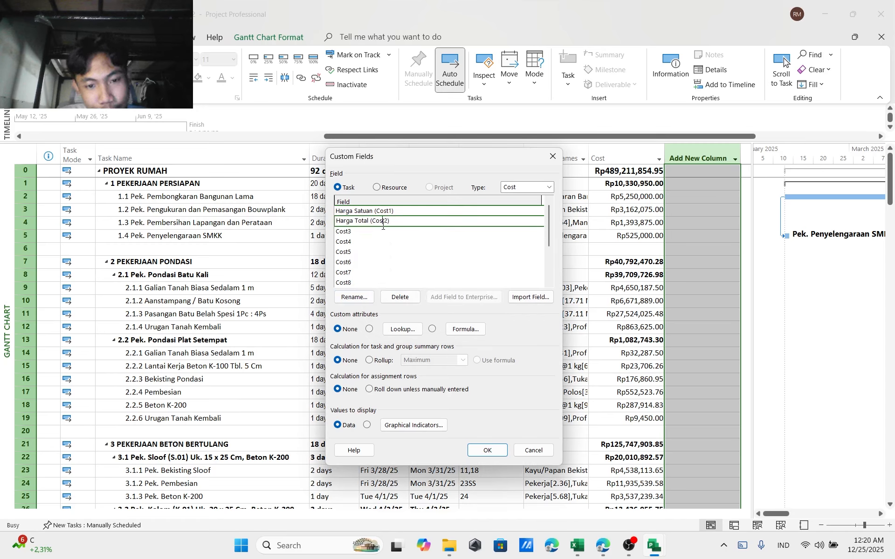
Define the Harga Total formula as [Harga Satuan] * [Volume] and accept replacing the field's existing data
left_click(462, 330)
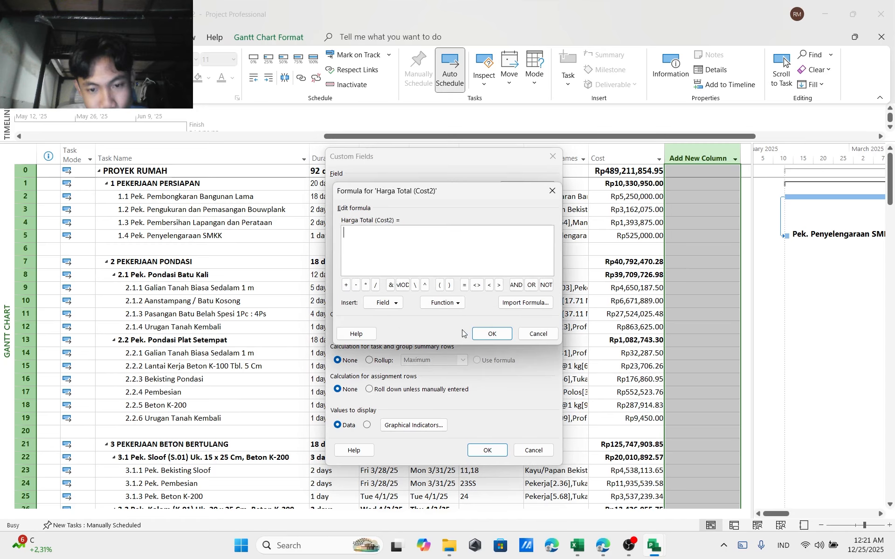
left_click(376, 304)
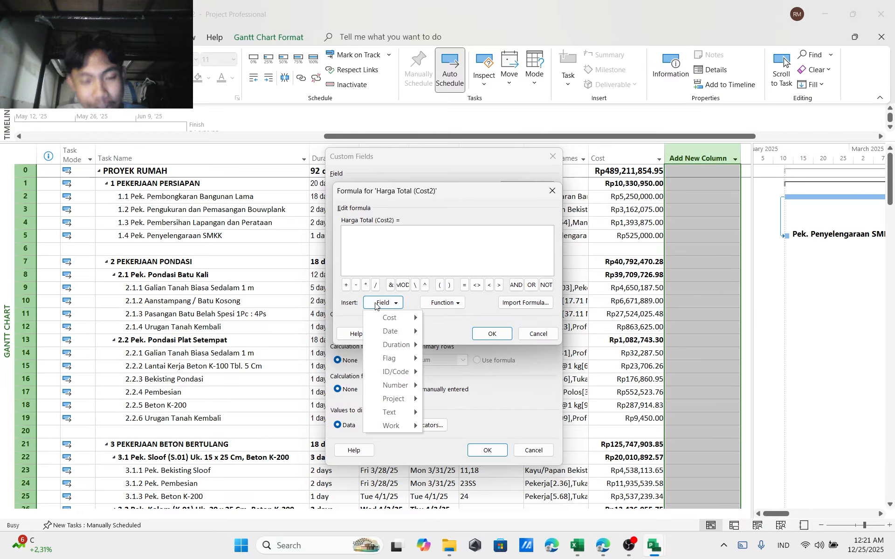
left_click(376, 304)
left_click(376, 304)
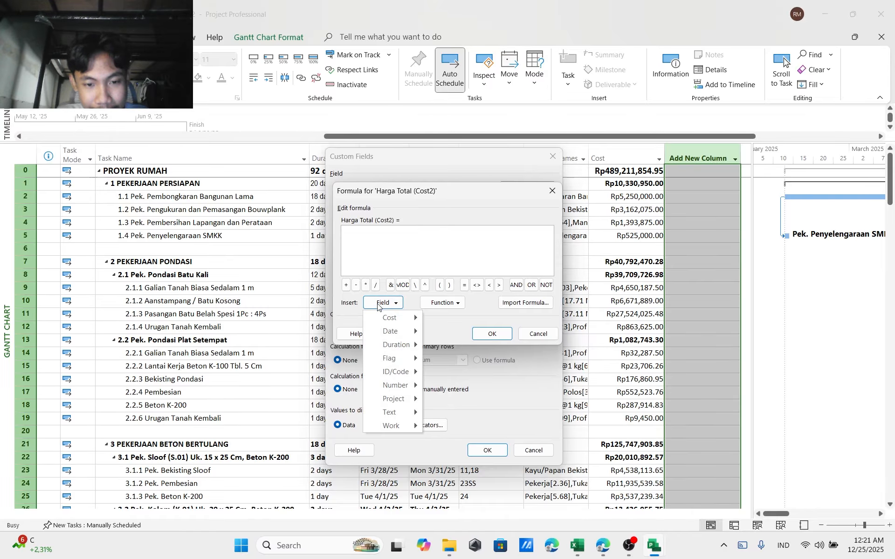
mouse_move(385, 318)
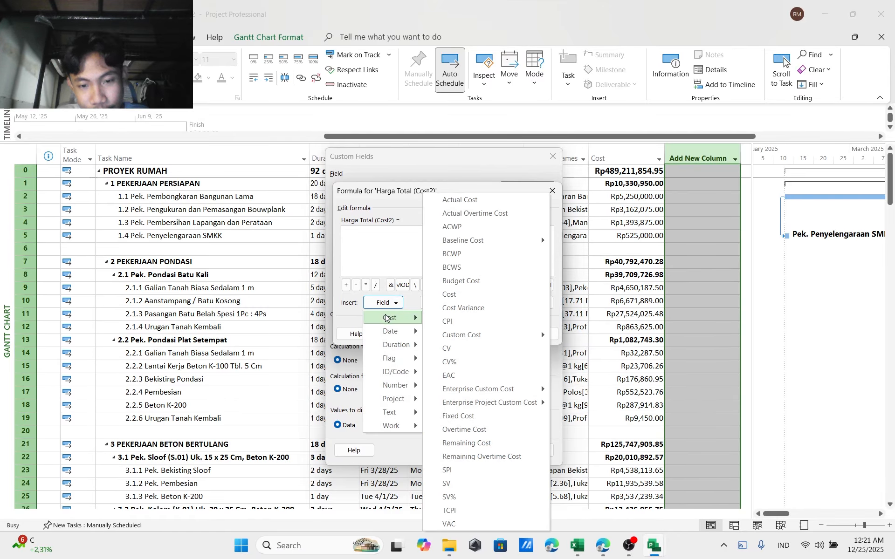
mouse_move(513, 335)
left_click(563, 337)
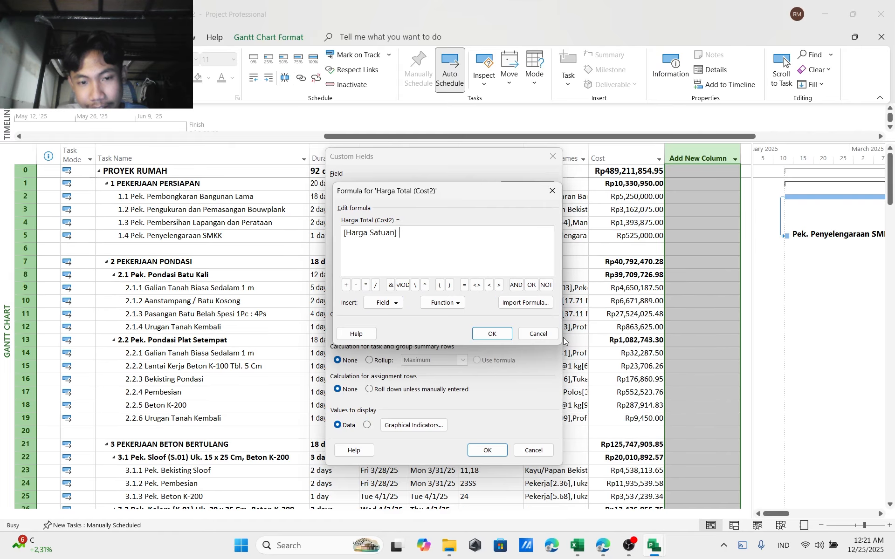
left_click(365, 285)
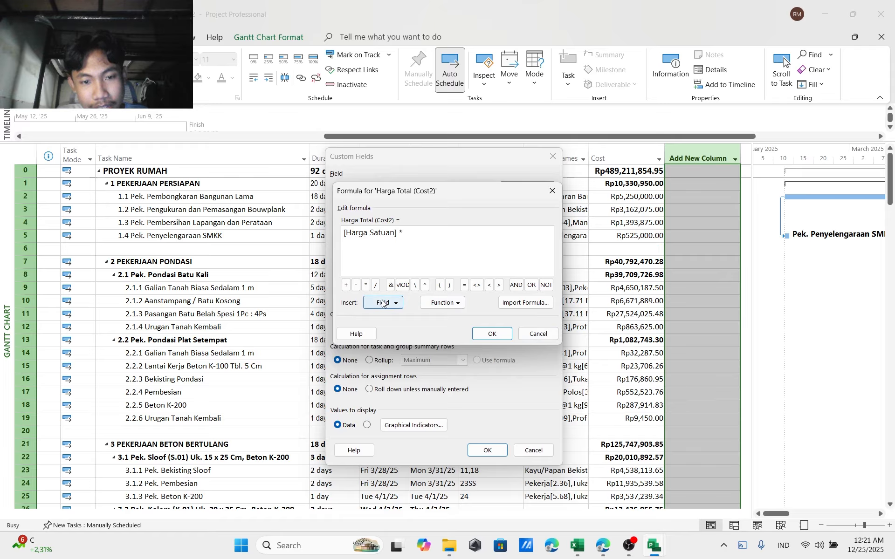
left_click(383, 303)
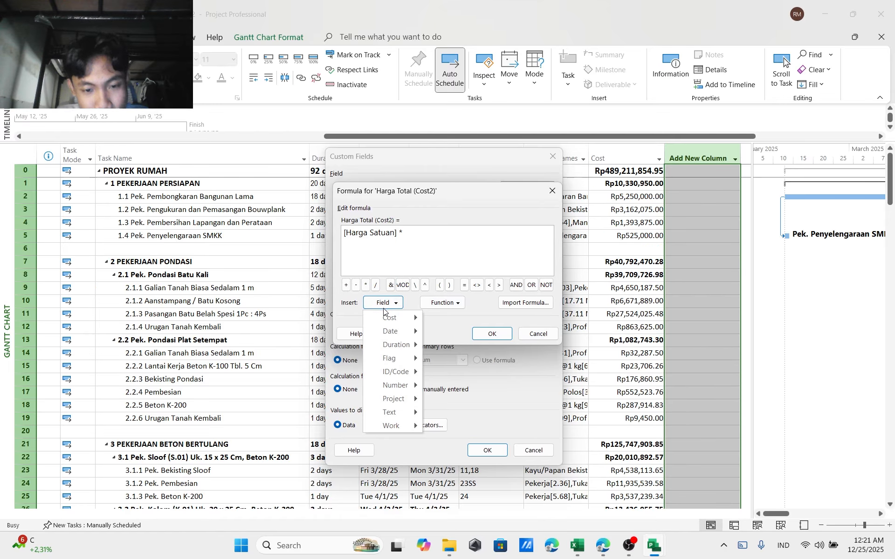
mouse_move(410, 386)
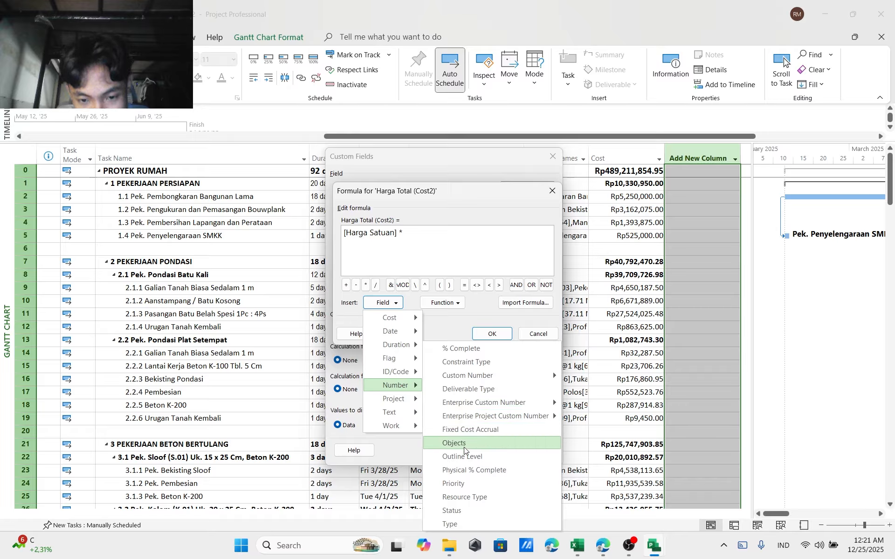
mouse_move(483, 377)
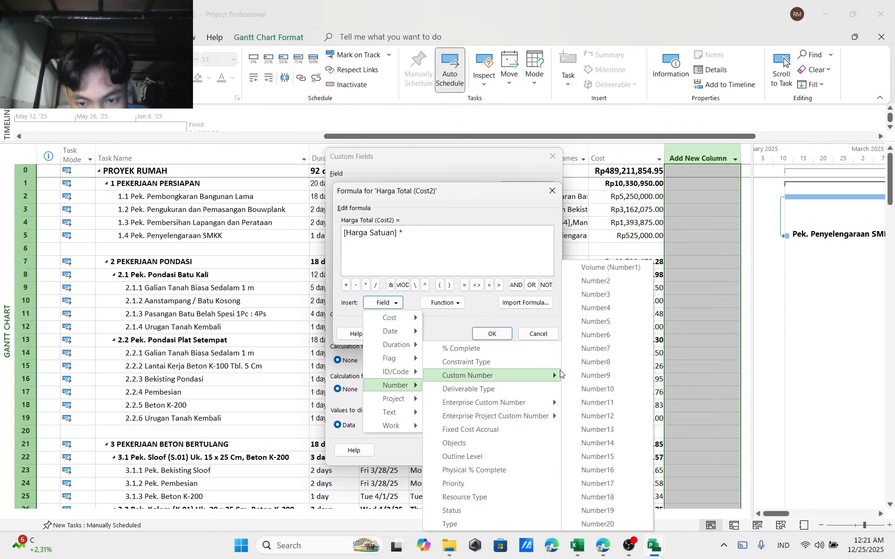
left_click(618, 268)
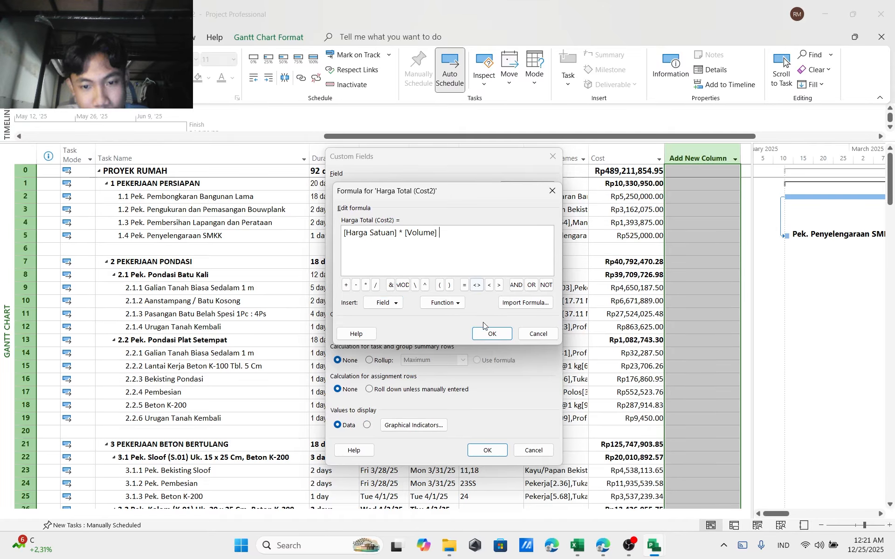
left_click(485, 334)
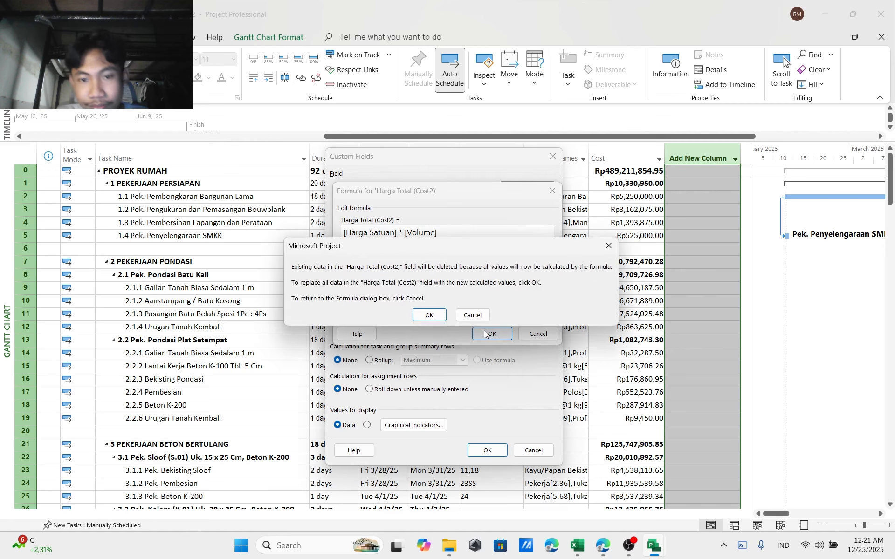
left_click(429, 315)
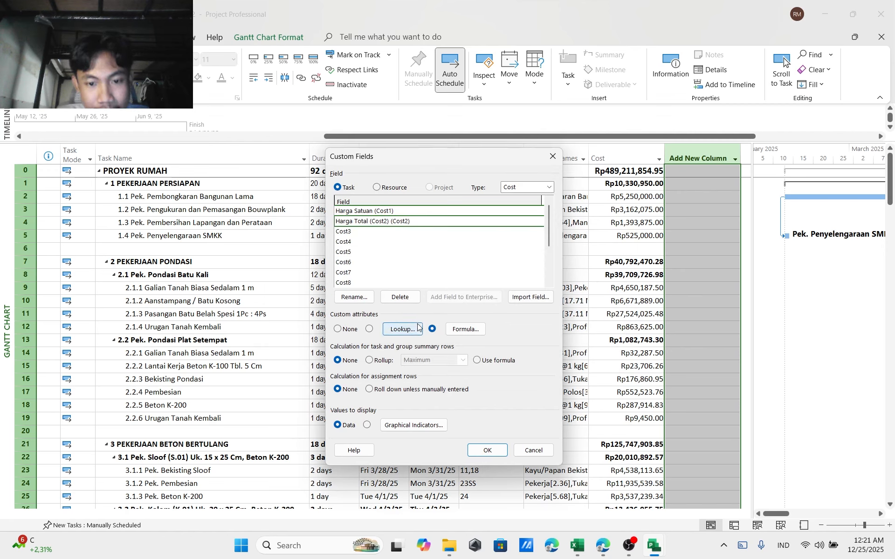
Set Harga Total to roll up as a Sum on task and group summary rows
left_click(370, 361)
left_click(434, 361)
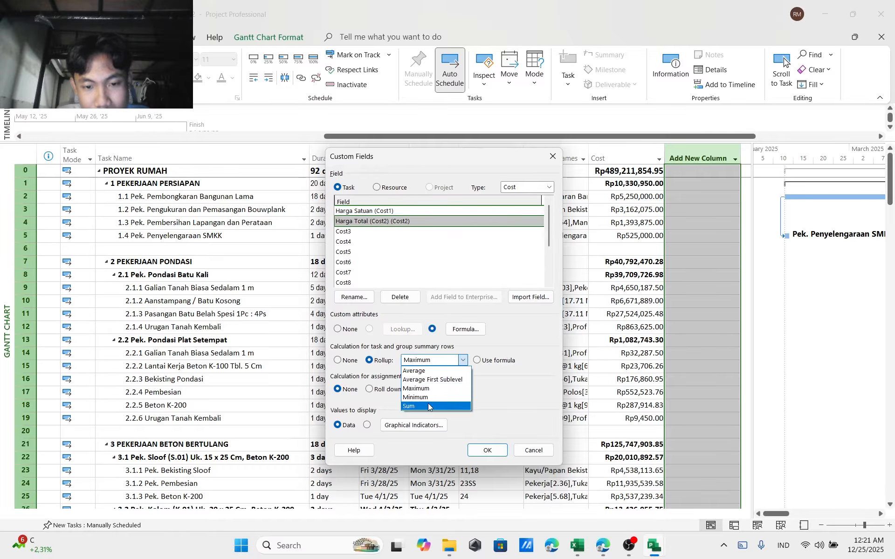
left_click(428, 405)
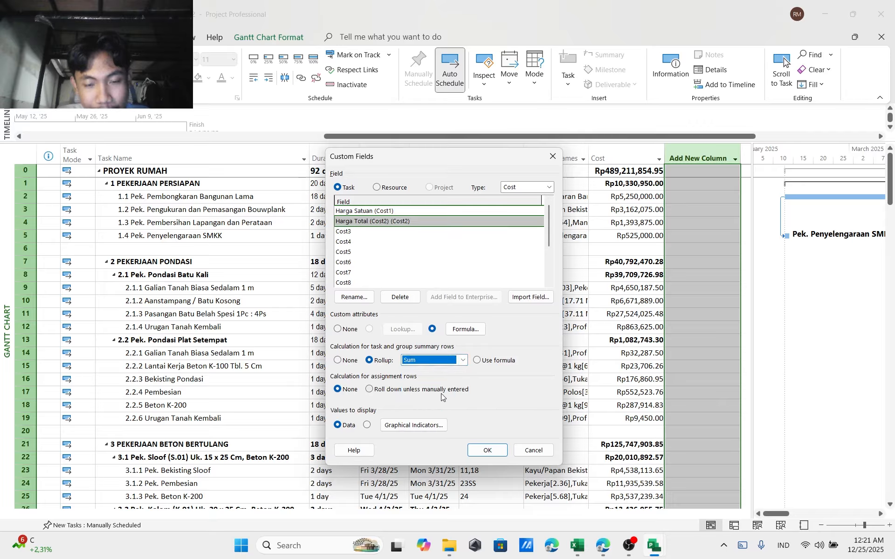
Change the custom field type to Number and rename the field Number2 to Bobot
left_click(519, 188)
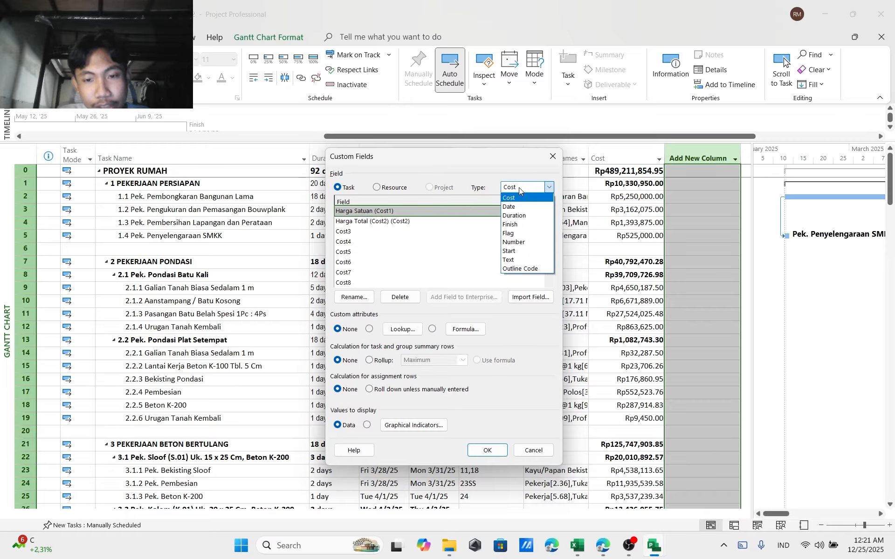
left_click(514, 242)
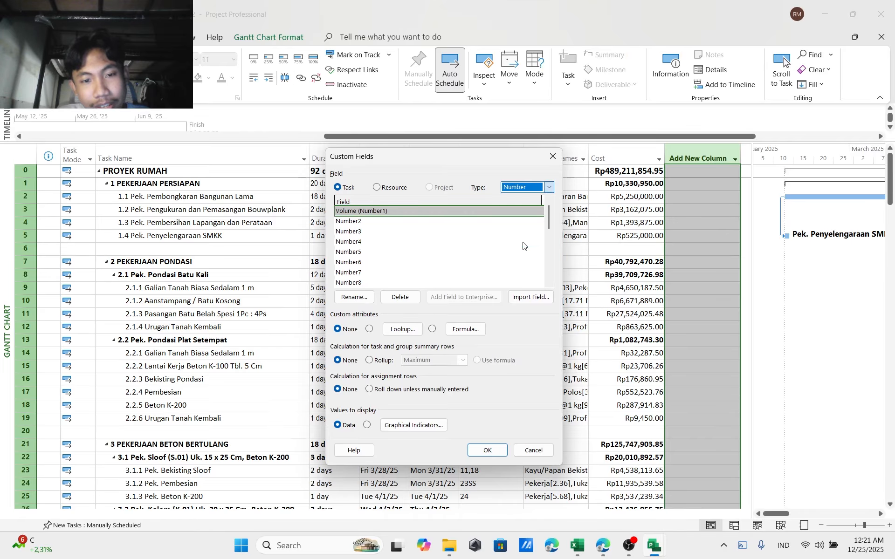
left_click(356, 223)
left_click(354, 297)
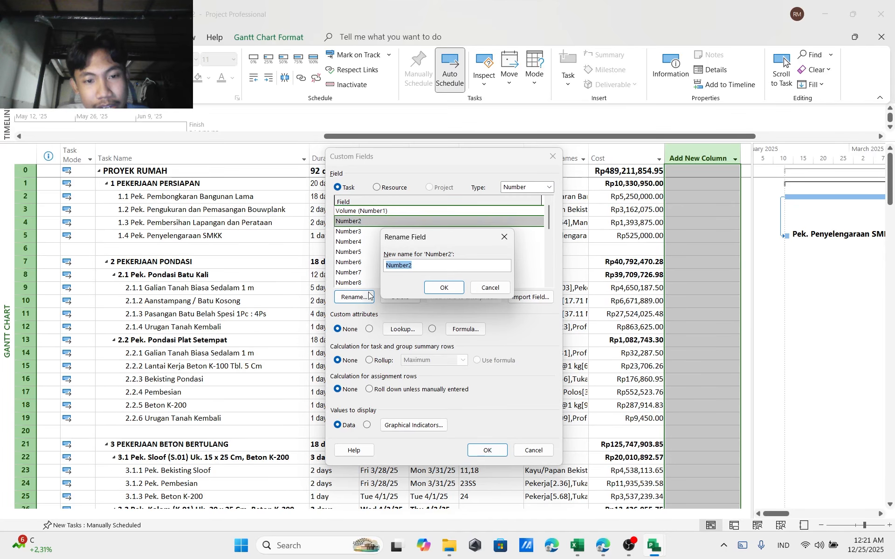
type("Bob")
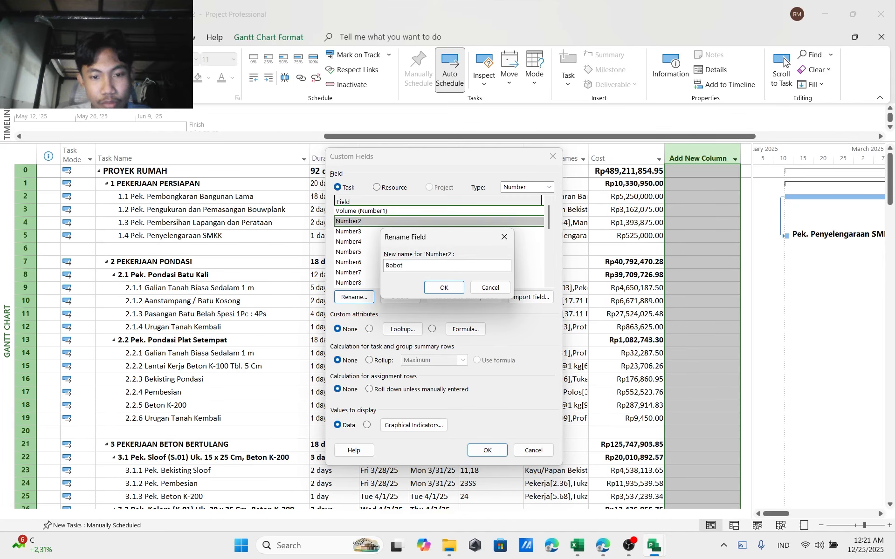
type("ot")
key("Return")
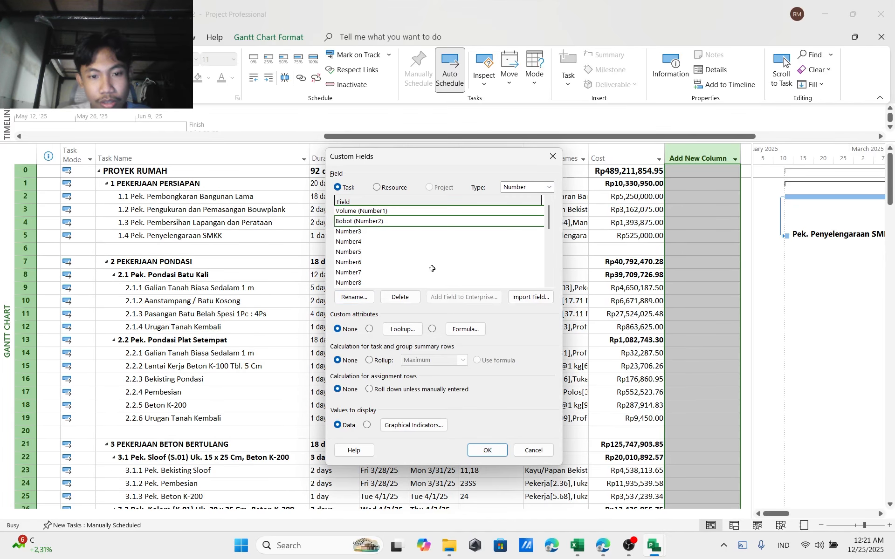
left_click(463, 329)
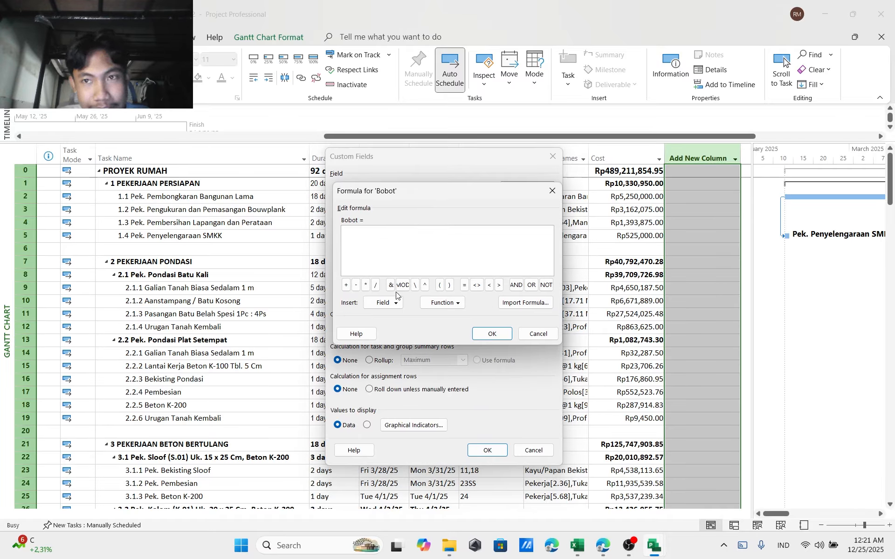
left_click(550, 195)
left_click_drag(465, 162, 409, 171)
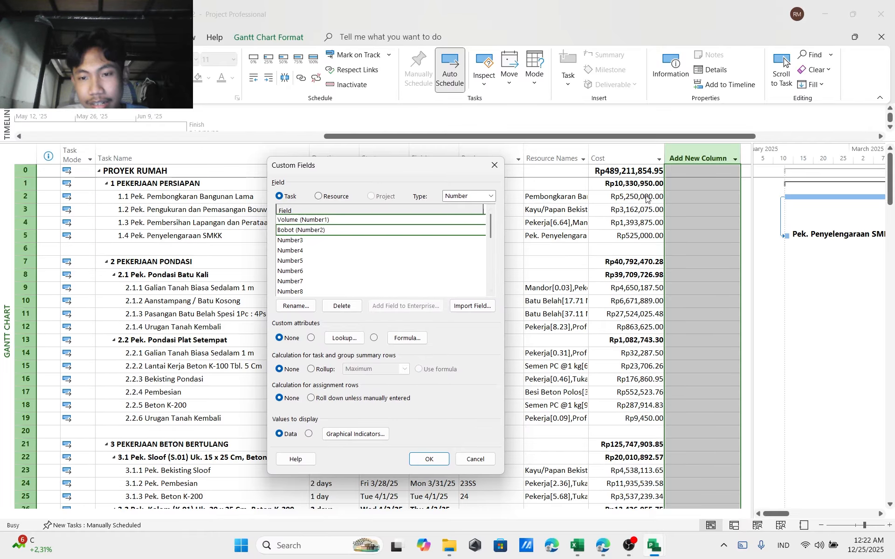
left_click_drag(417, 166, 461, 163)
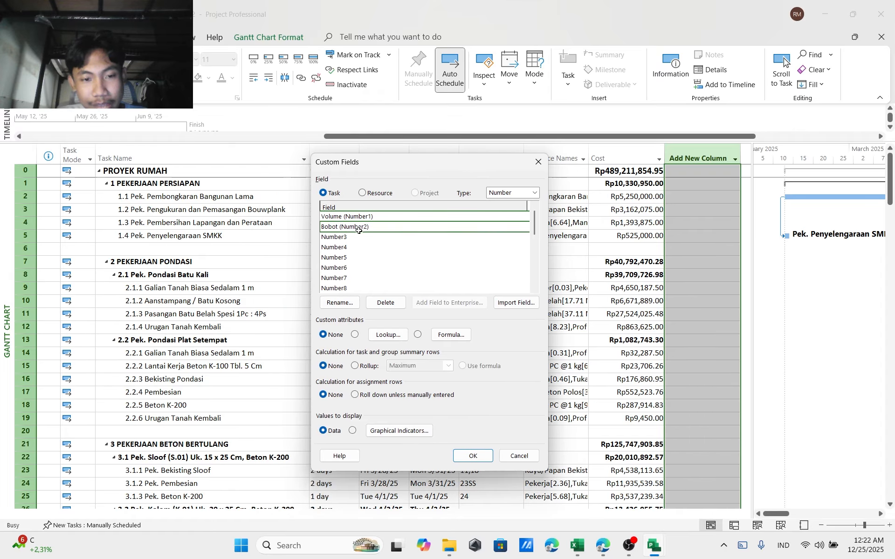
Define the Bobot formula as [Cost] / 489211854.95 times a multiplier, and accept replacing the field's existing data
left_click(454, 334)
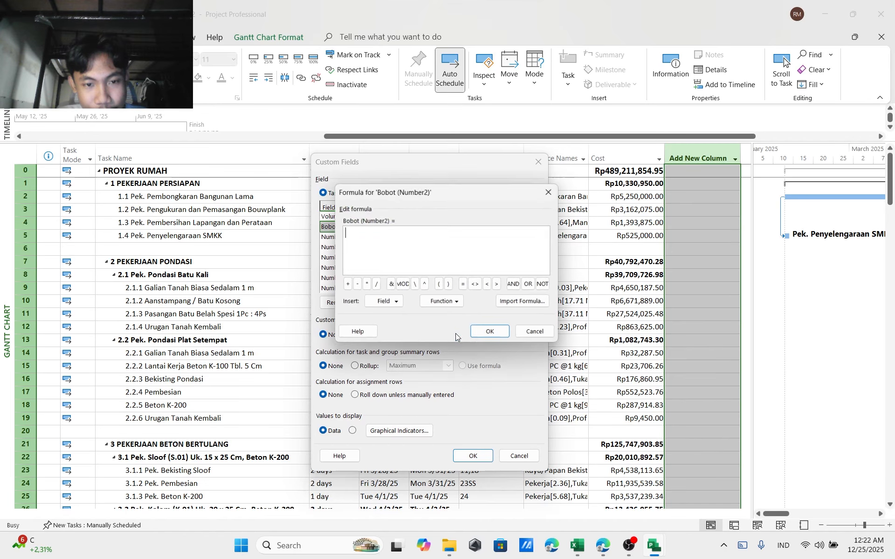
left_click(376, 306)
mouse_move(382, 317)
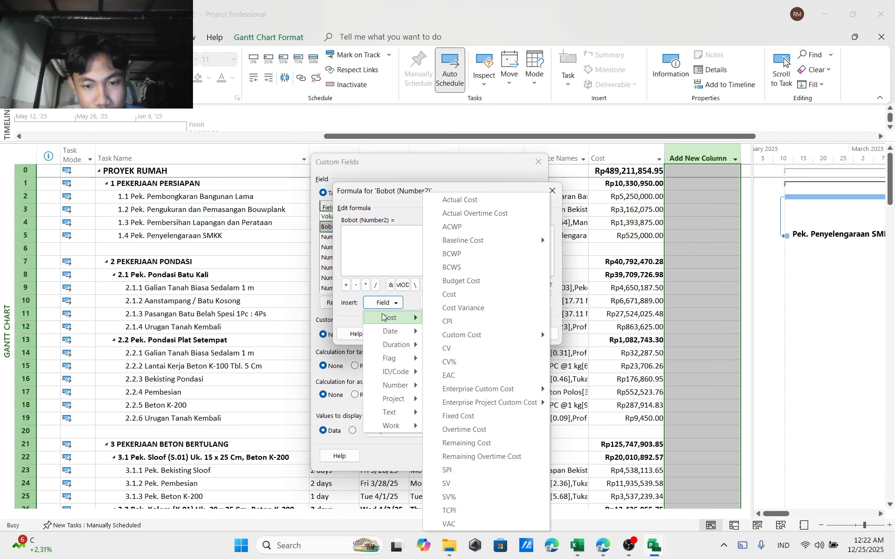
left_click(449, 295)
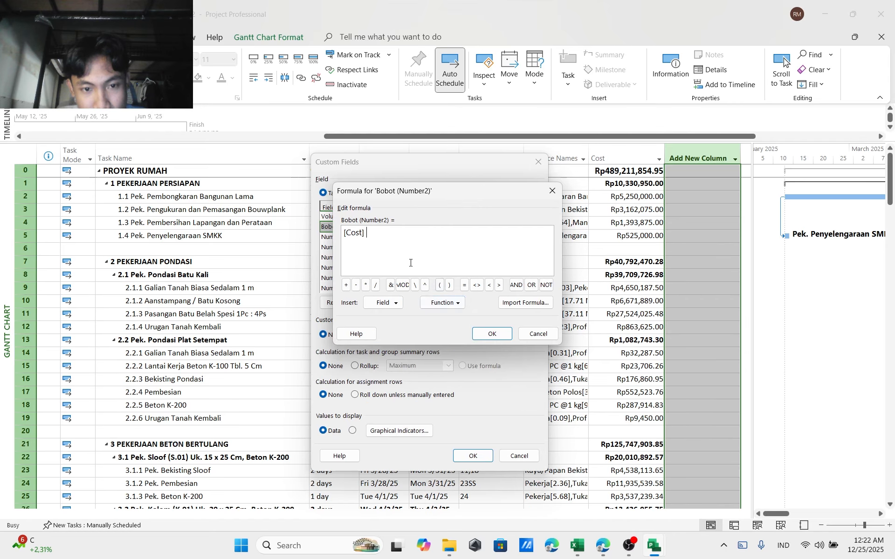
left_click(376, 285)
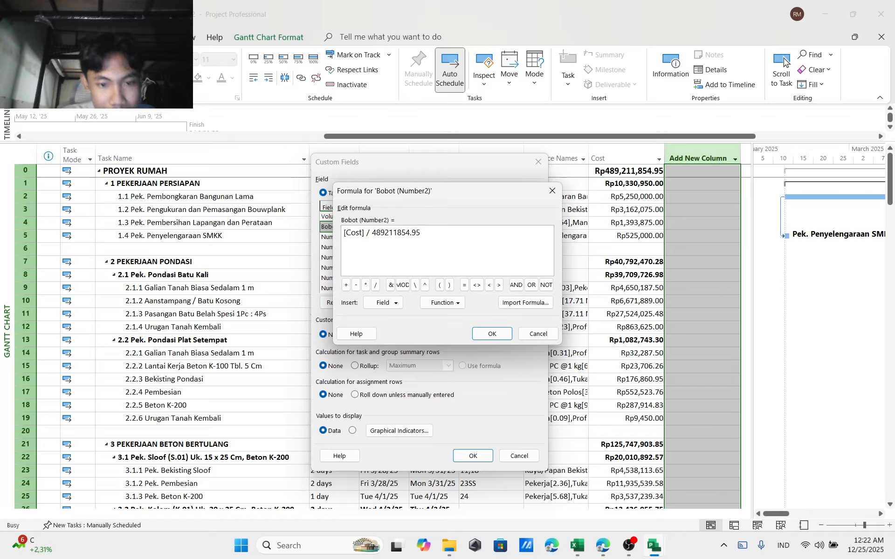
left_click(365, 285)
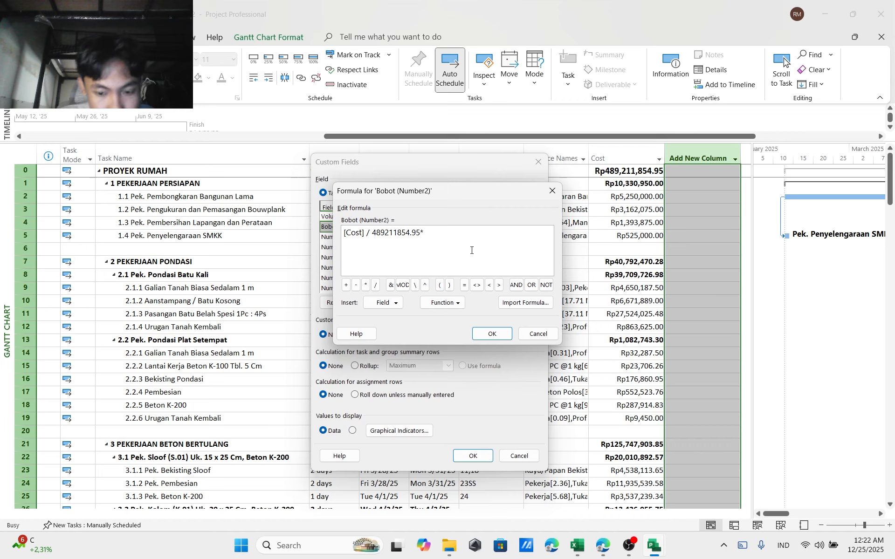
left_click(492, 334)
left_click(429, 317)
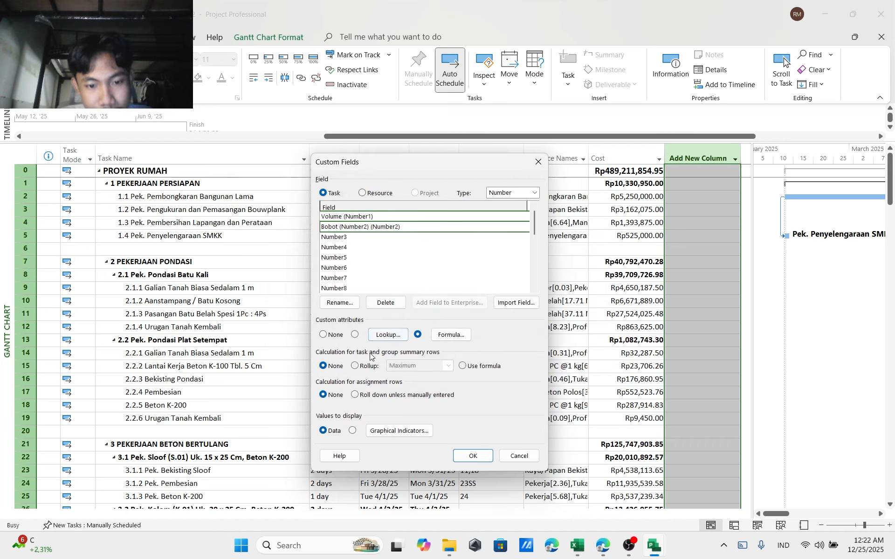
Set the Bobot field to roll up as a Sum on task and group summary rows, and accept the custom fields
left_click(355, 366)
left_click(417, 366)
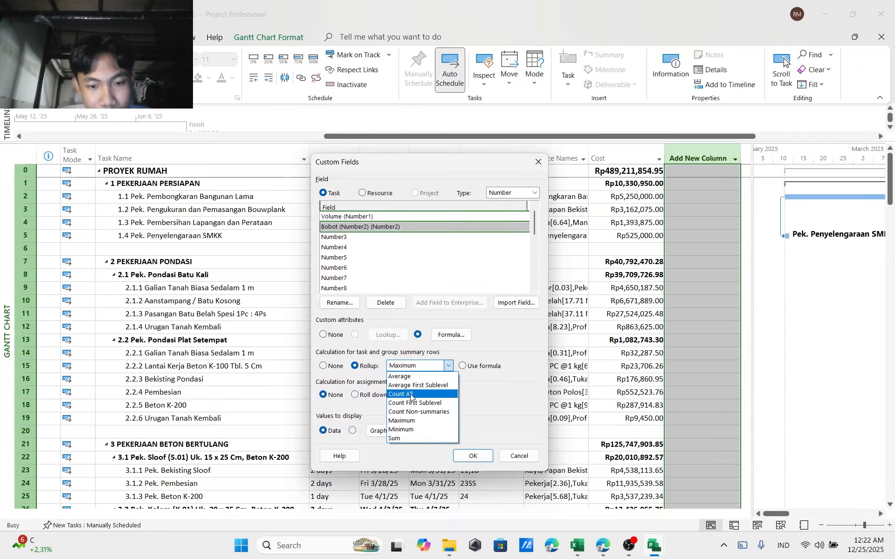
left_click(413, 438)
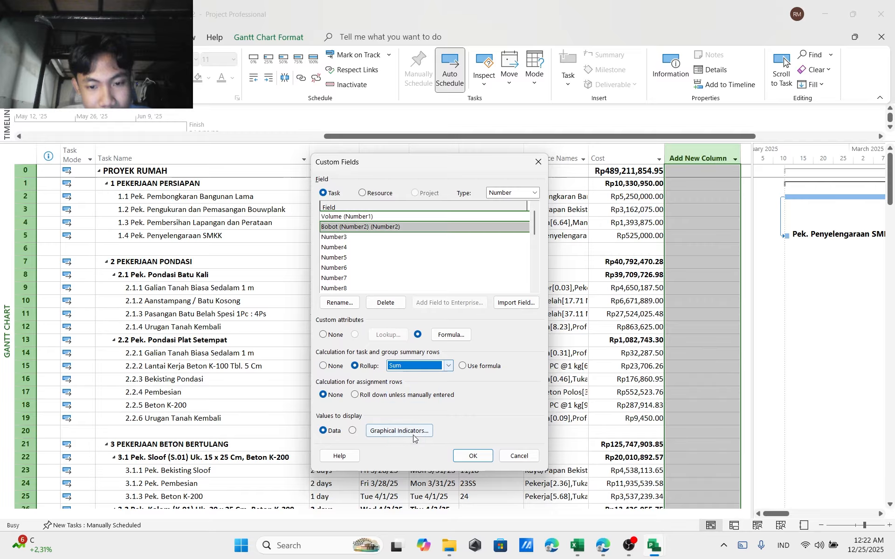
left_click(471, 457)
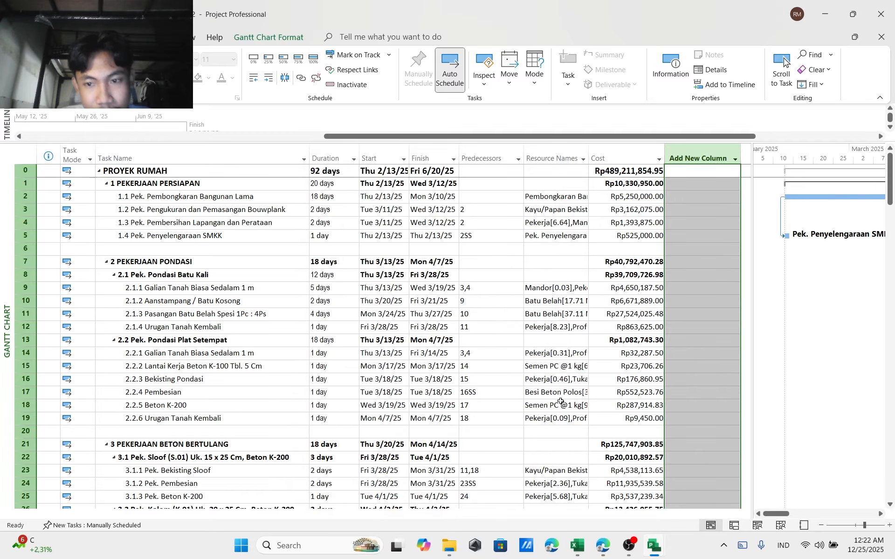
Add the custom Volume (Number1) field as a new column after Cost
right_click(704, 161)
left_click(692, 155)
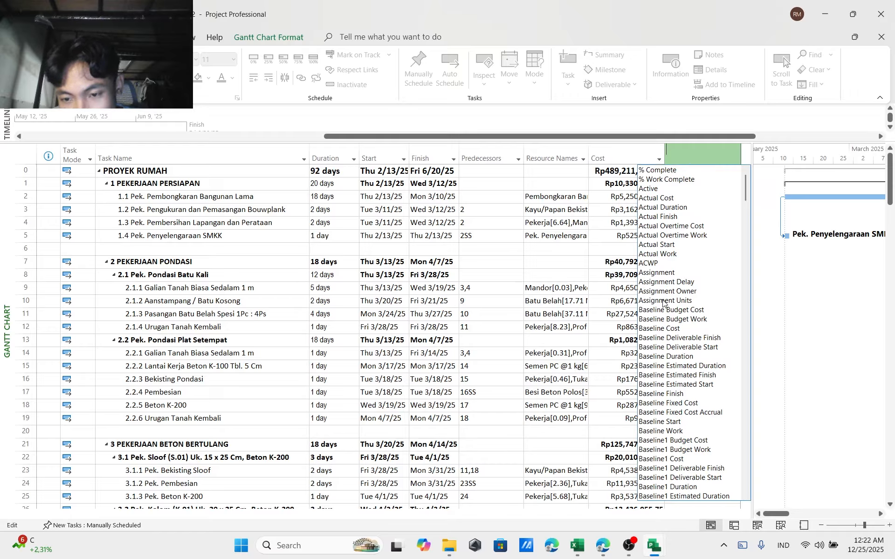
scroll(662, 306, "down", 5)
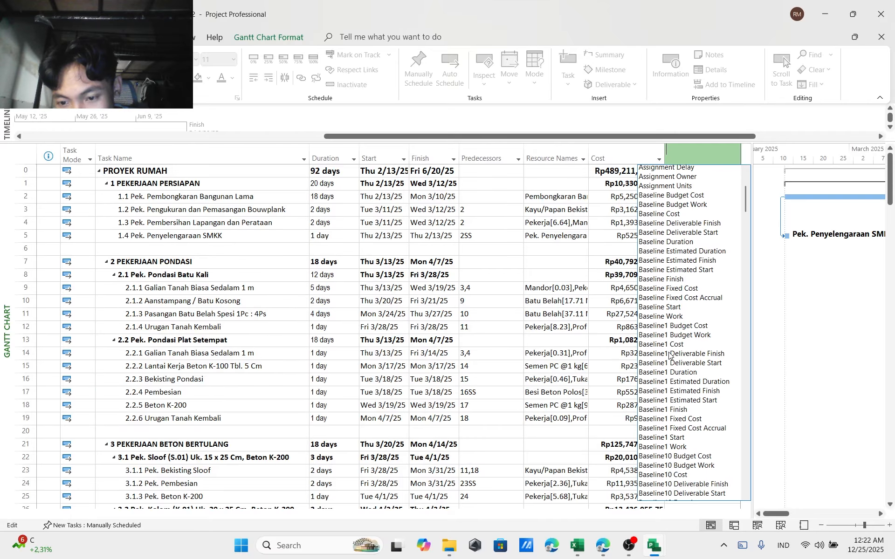
scroll(682, 312, "up", 5)
scroll(682, 312, "down", 20)
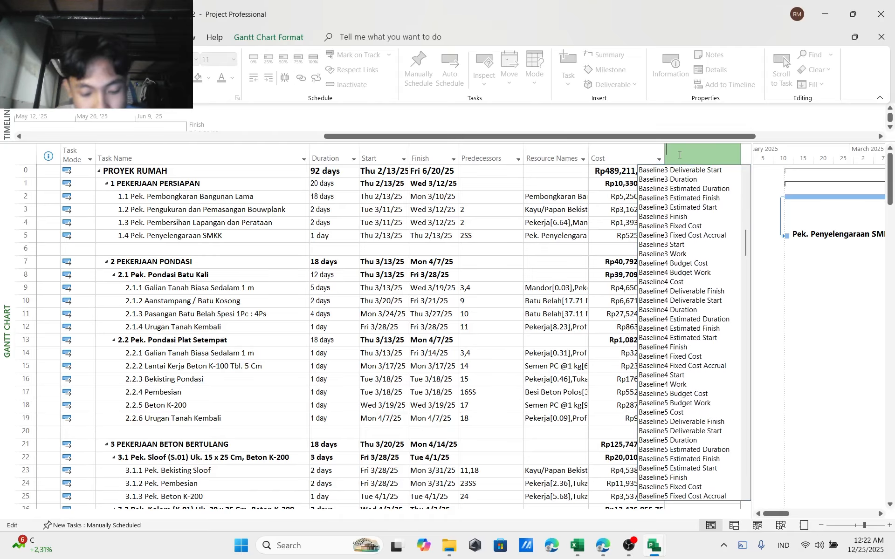
type("volume ( Number1")
key("Return")
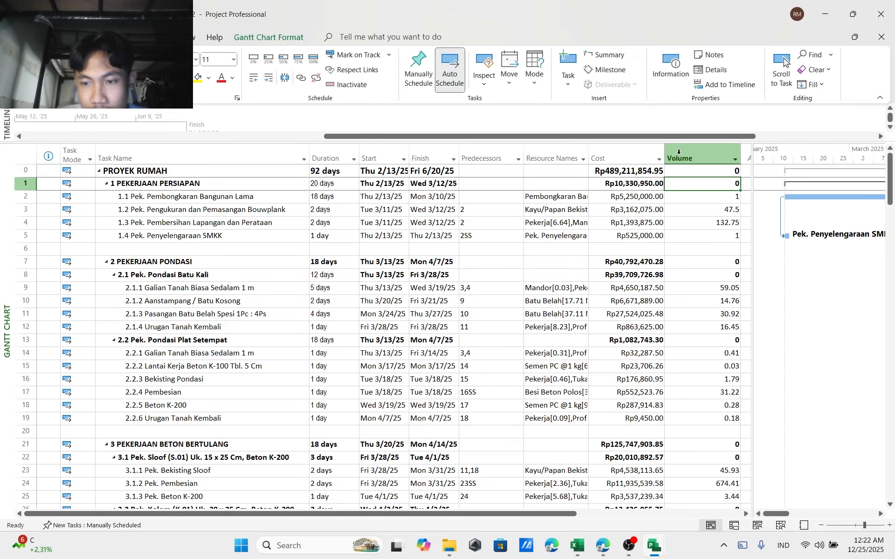
Add the custom Harga Satuan (Cost1) field as a new column after Volume
left_click_drag(539, 514, 704, 518)
left_click(497, 158)
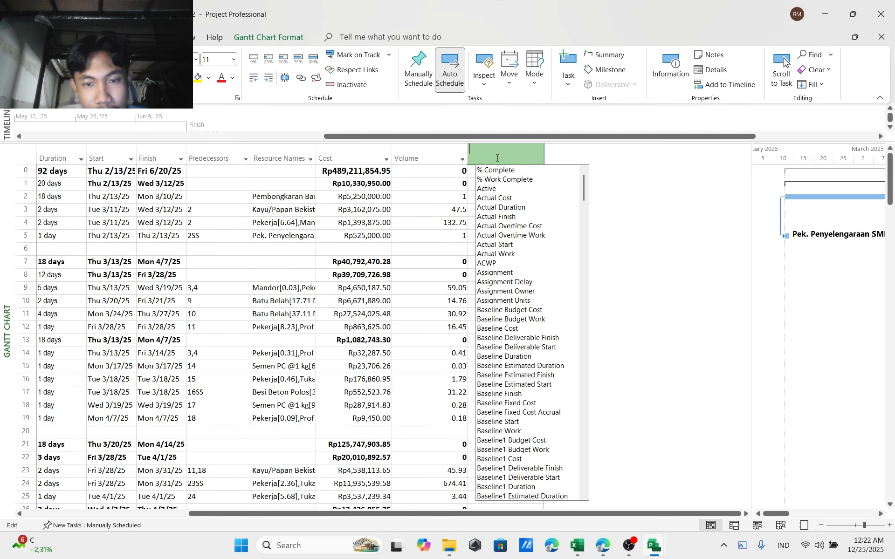
type("harga Satuan ( Cost1")
key("Return")
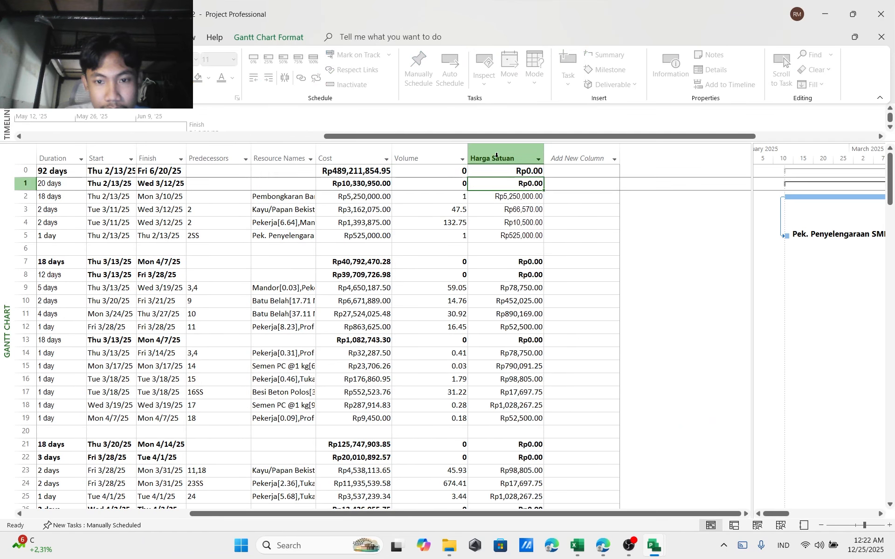
Add the custom Harga Total (Cost2) field as a new column after Harga Satuan
left_click(565, 158)
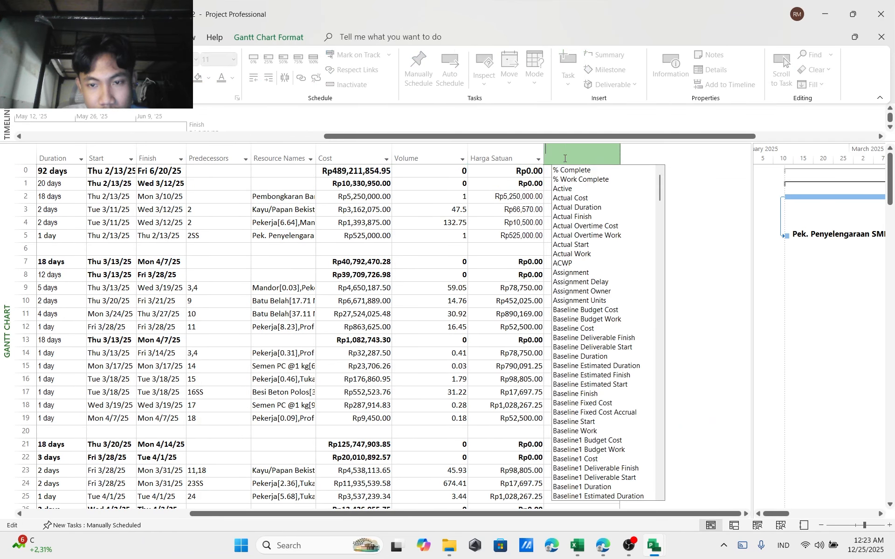
type("j")
type("harga")
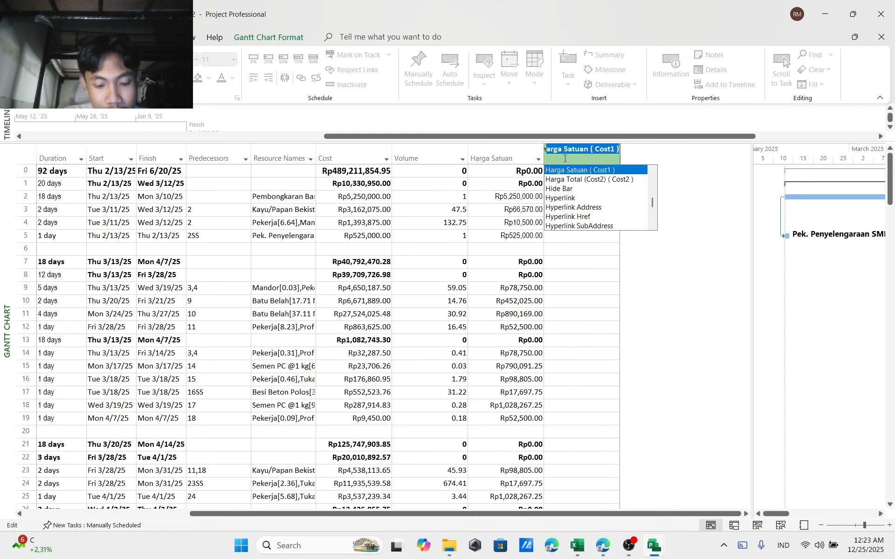
type(" t")
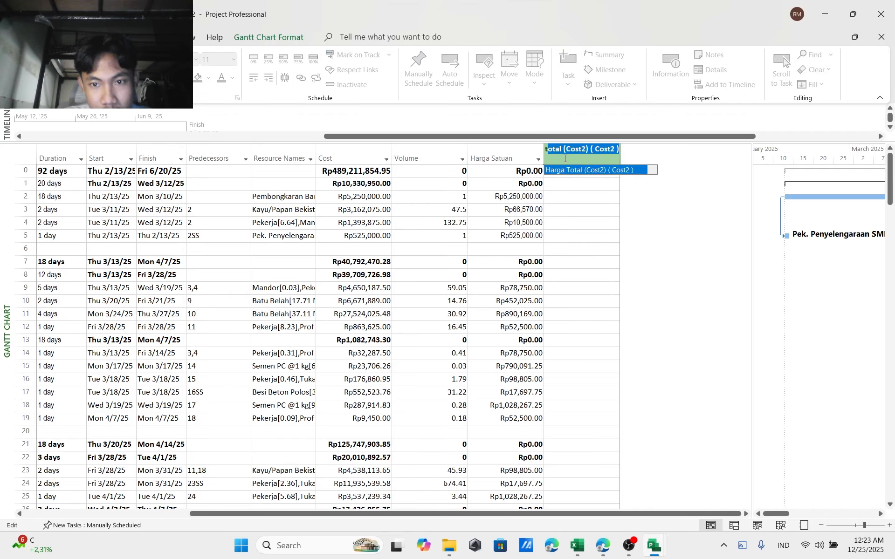
type("o")
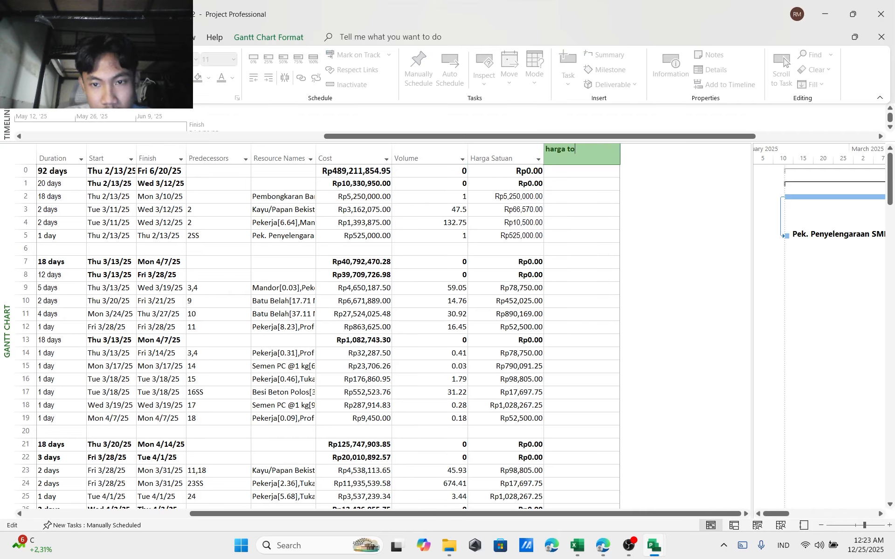
type("atal (Cost2")
key("Return")
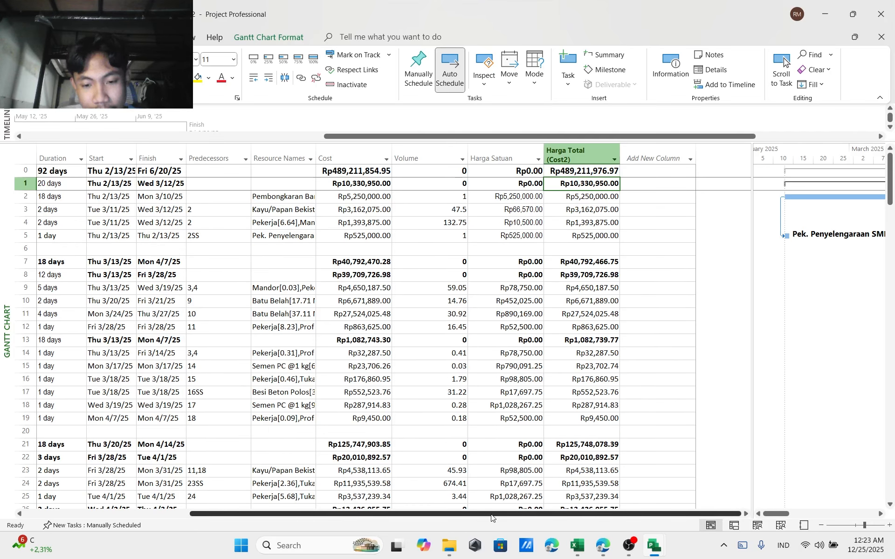
Add the custom Bobot (Number2) field as a new column after Harga Total
left_click(645, 159)
type("bo")
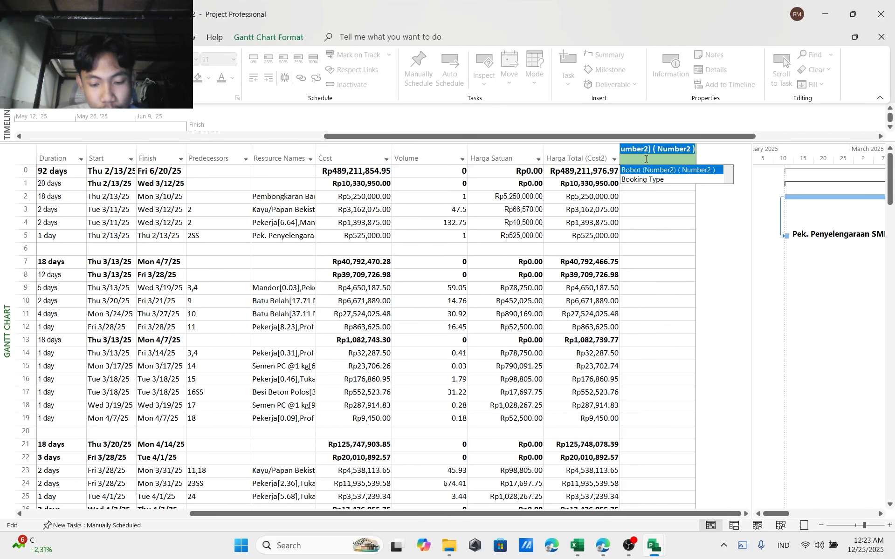
key("Return")
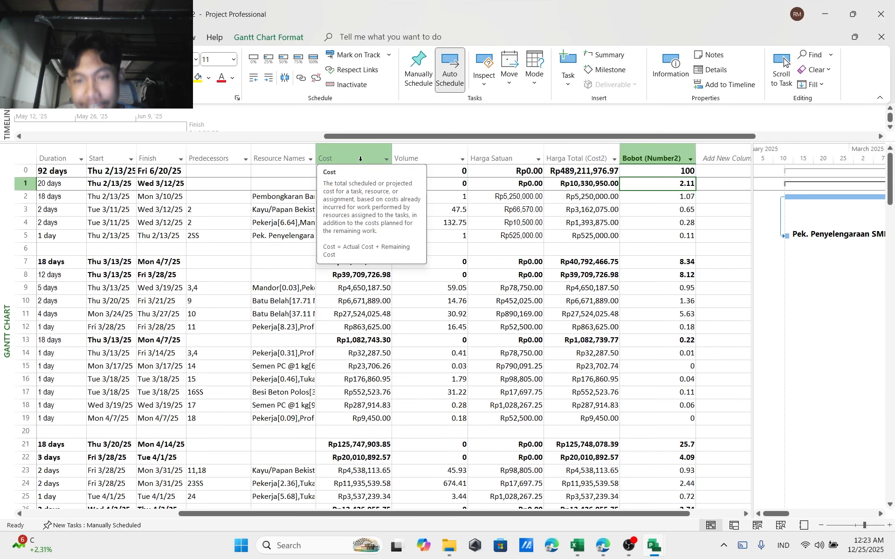
Check the Volume values and the project summary row's Cost and Bobot totals
left_click(405, 223)
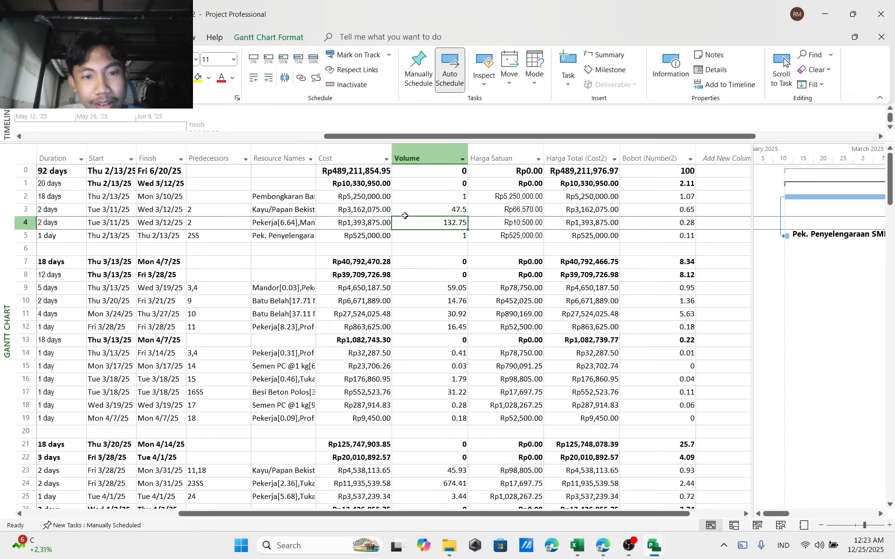
left_click(346, 172)
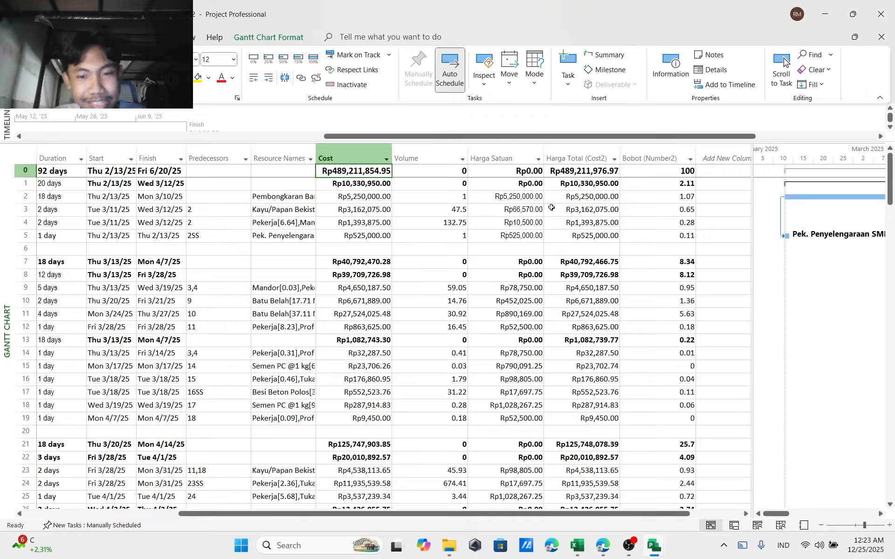
left_click(650, 171)
left_click(657, 183)
left_click(659, 171)
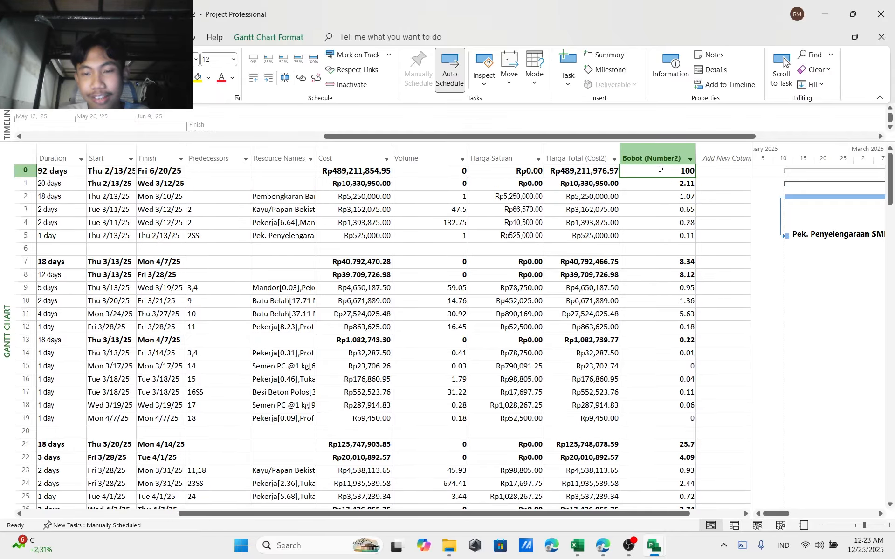
mouse_move(582, 515)
left_mouse_down()
mouse_move(462, 514)
mouse_move(589, 515)
left_mouse_up()
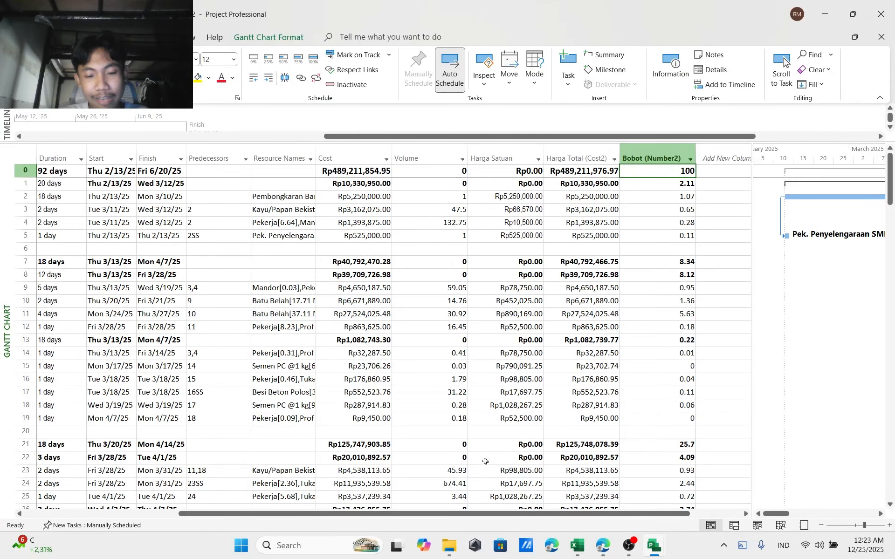
Narrow the task table to give the Gantt chart more room, cutting it off at the start of the Bobot column
left_click_drag(468, 515, 568, 517)
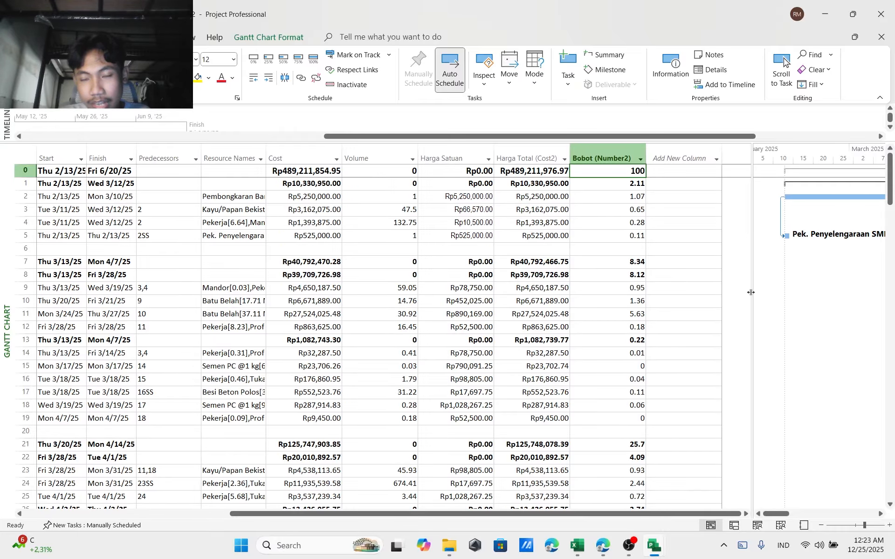
left_click_drag(751, 292, 595, 292)
scroll(755, 316, "down", 5)
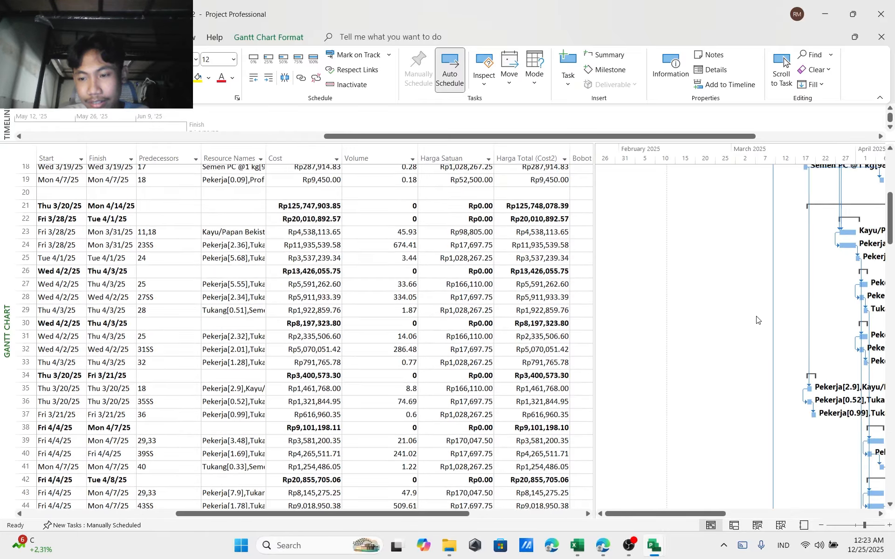
scroll(778, 322, "up", 5)
mouse_move(698, 514)
left_mouse_down()
mouse_move(746, 515)
mouse_move(695, 515)
left_mouse_up()
Show slack and critical tasks in the Gantt chart's bar styles
right_click(693, 293)
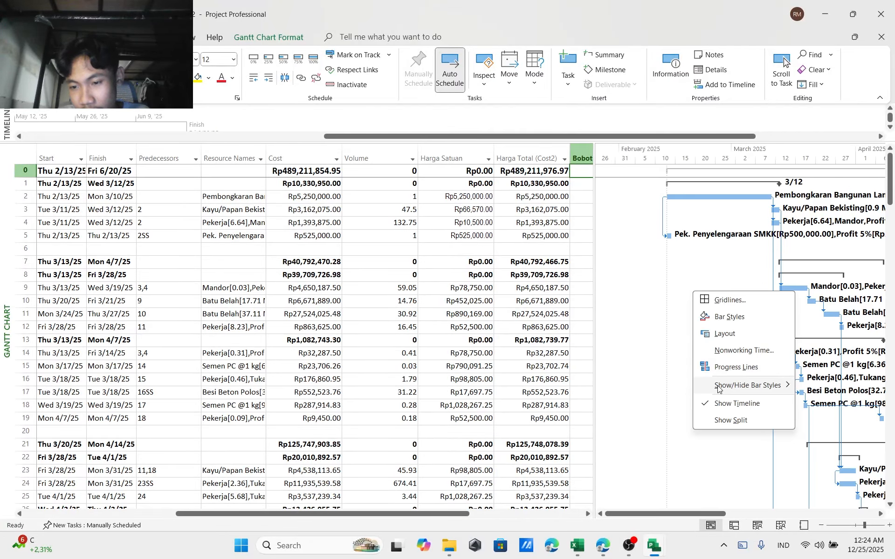
mouse_move(718, 390)
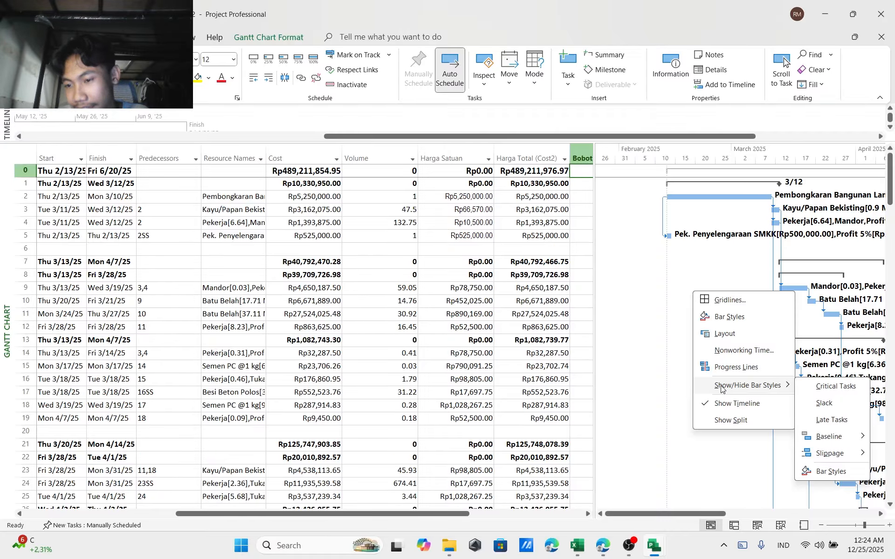
left_click(823, 404)
right_click(694, 336)
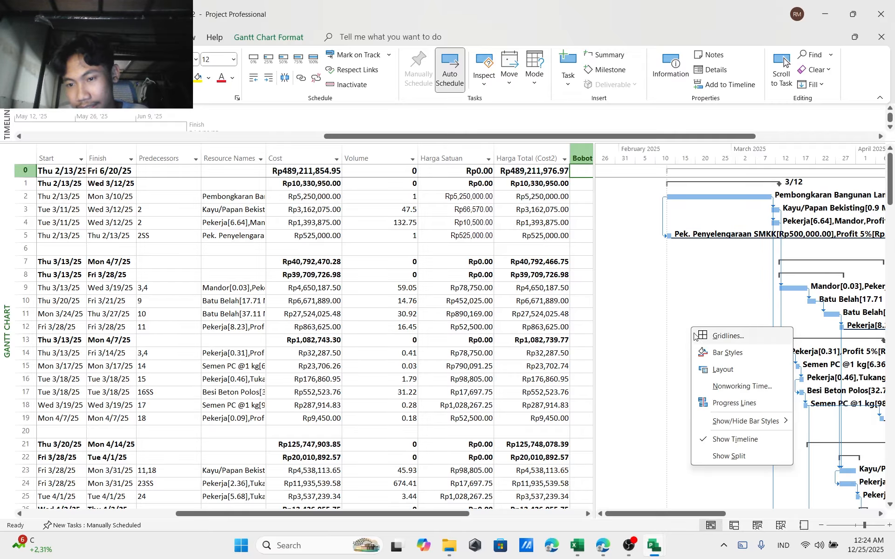
mouse_move(741, 421)
left_click(828, 425)
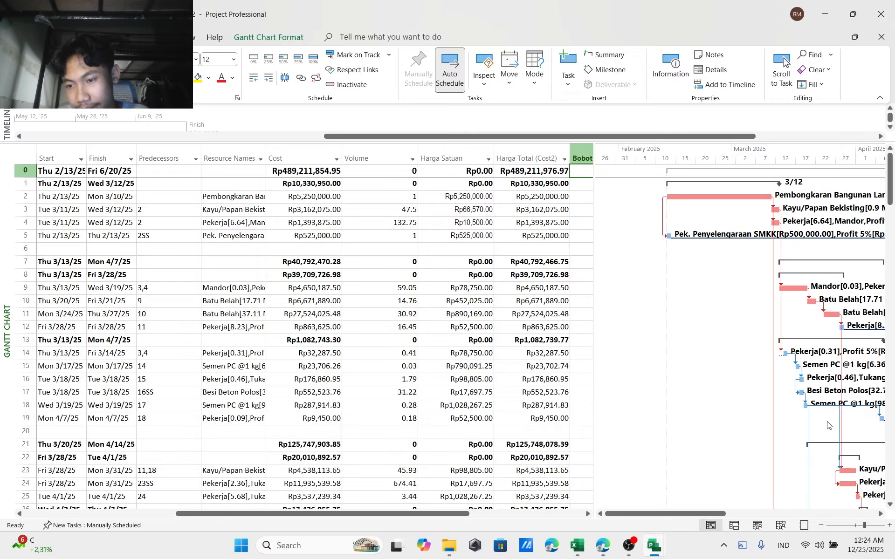
Review the critical task bars and slack lines along the whole schedule, from the first task to the last
left_click_drag(690, 514, 732, 515)
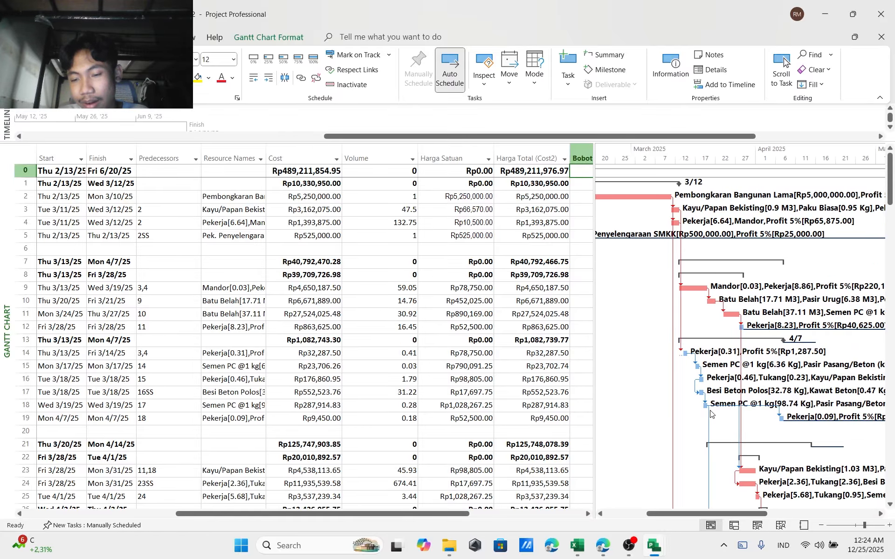
scroll(711, 414, "down", 8)
scroll(711, 414, "down", 7)
scroll(715, 417, "up", 15)
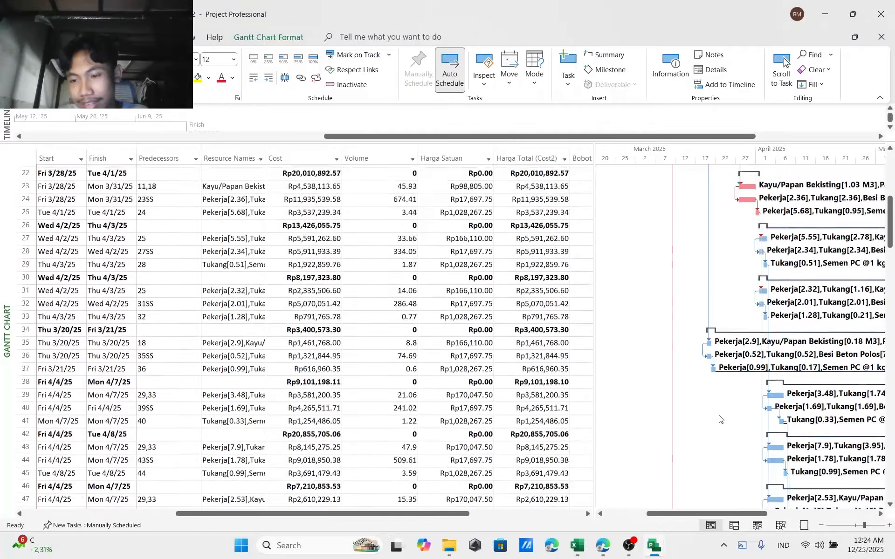
scroll(720, 423, "down", 1)
left_click_drag(730, 508, 677, 513)
left_click(541, 199)
scroll(711, 362, "down", 20)
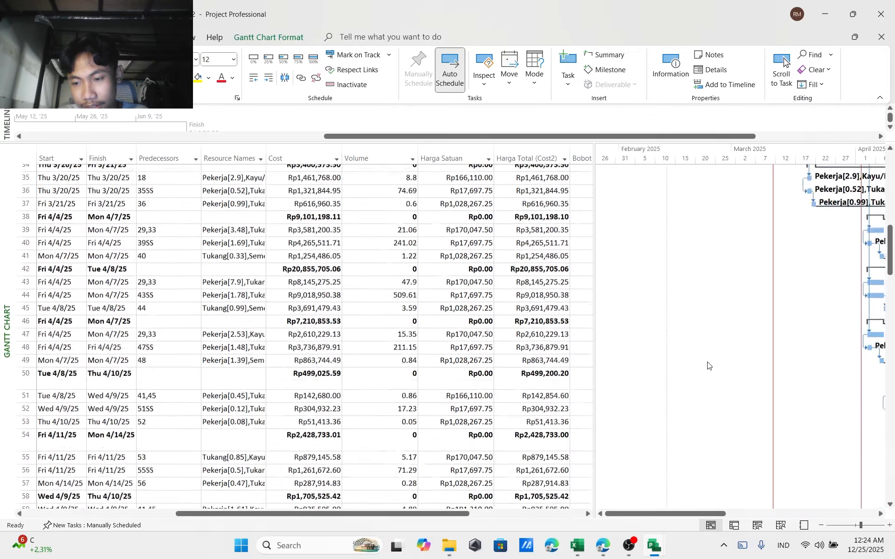
scroll(711, 363, "down", 7)
left_click_drag(686, 513, 745, 506)
scroll(742, 452, "down", 20)
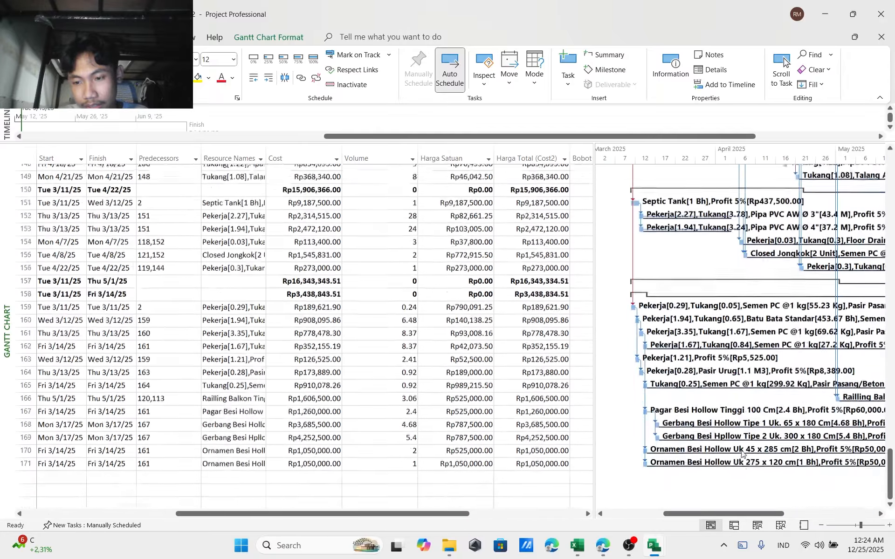
scroll(742, 451, "up", 20)
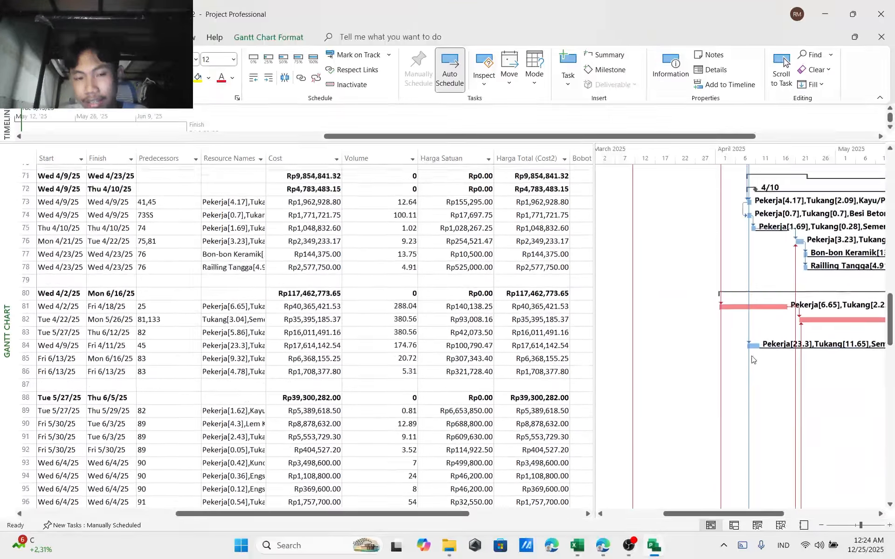
scroll(752, 345, "up", 13)
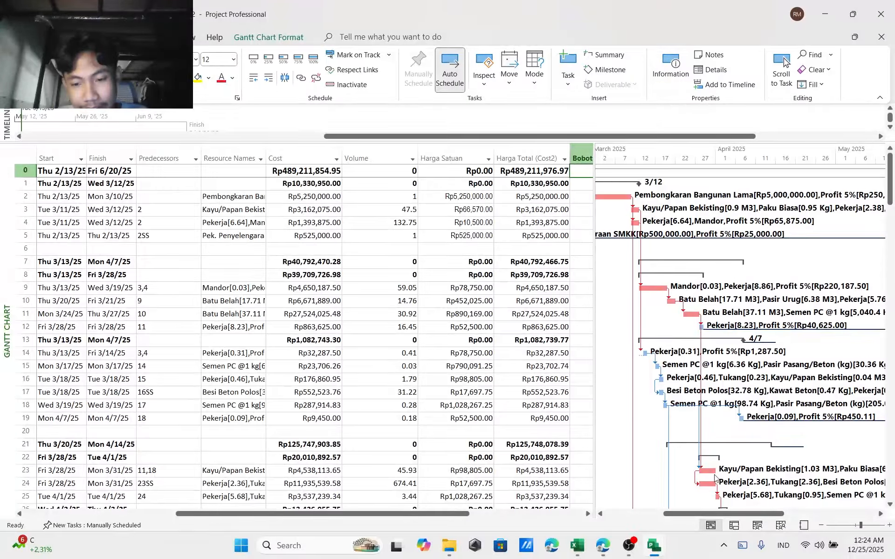
left_click_drag(706, 512, 606, 514)
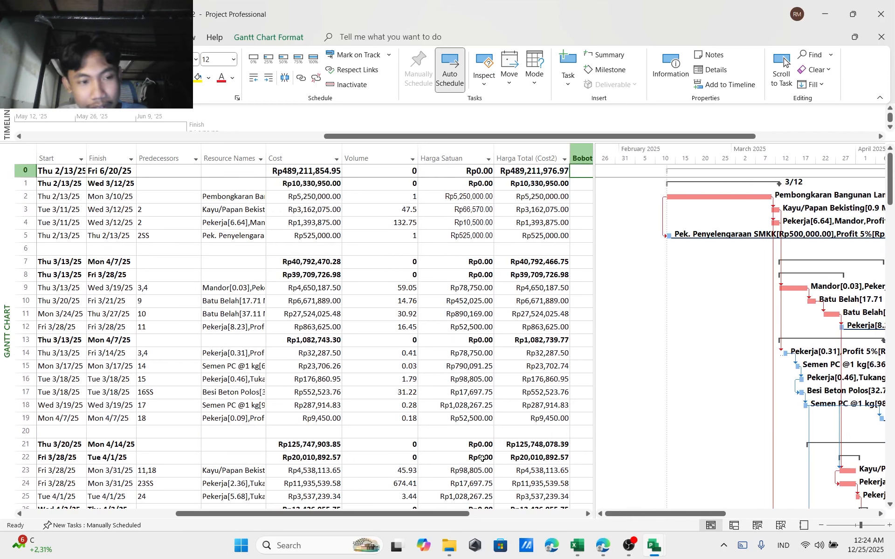
View the Resource Sheet, return to the Gantt Chart and widen the task table to show the whole Cost column
left_click_drag(427, 514, 276, 514)
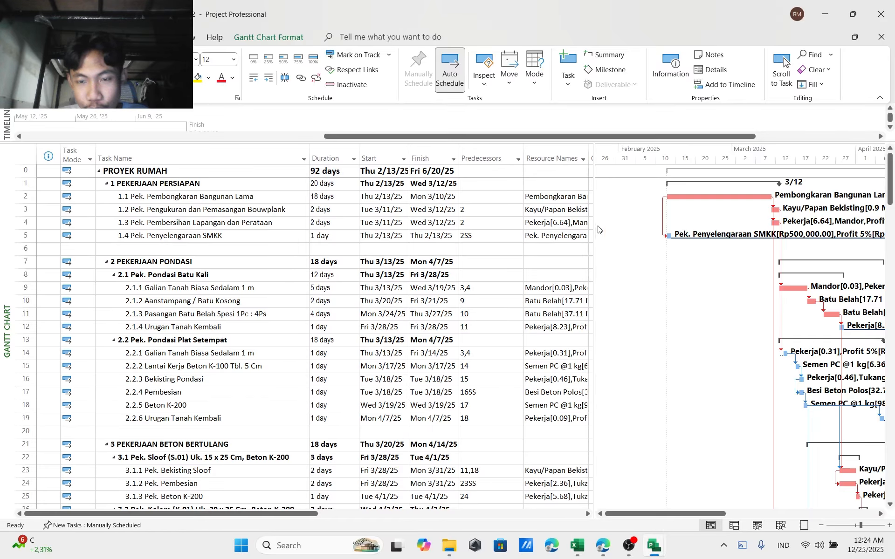
left_click_drag(592, 209, 636, 209)
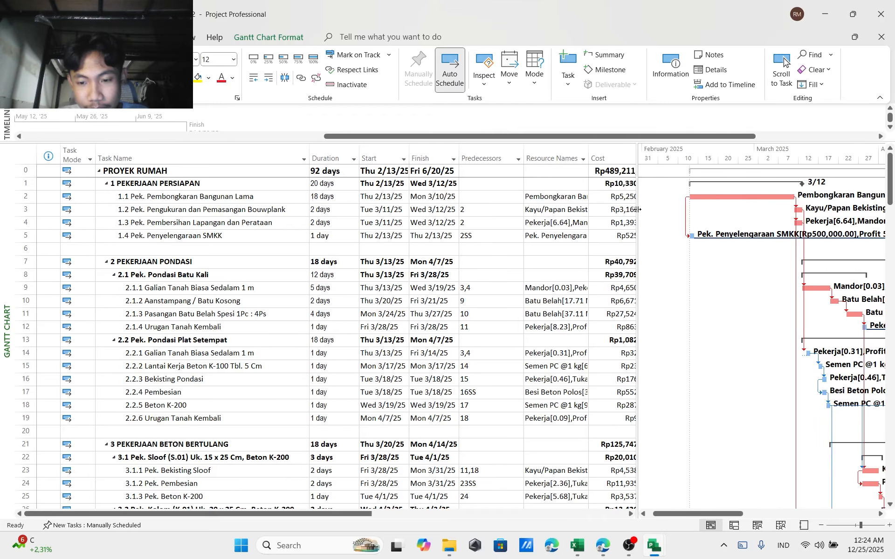
left_click(782, 526)
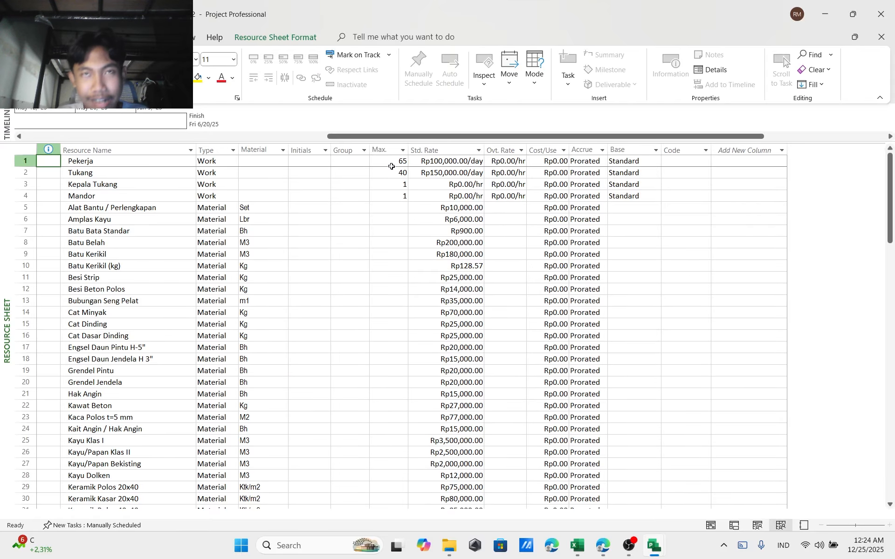
left_click(711, 526)
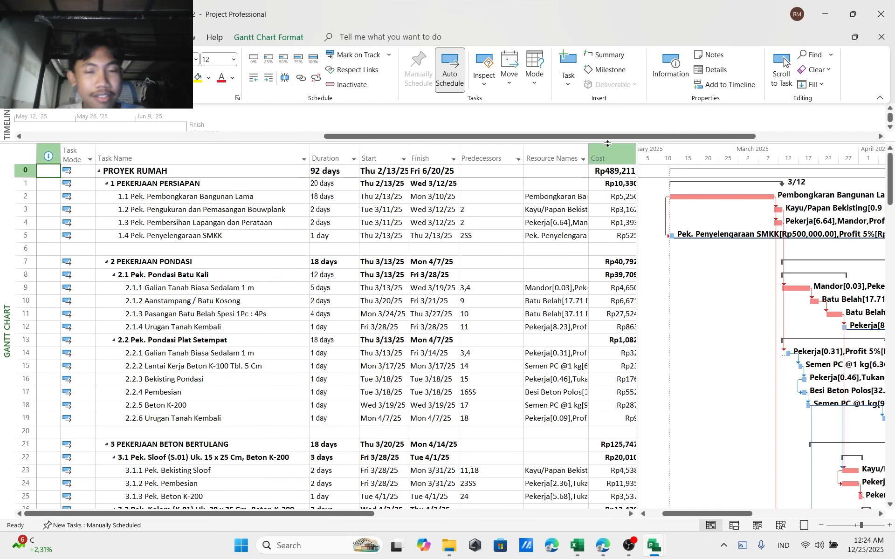
left_click_drag(636, 201, 714, 201)
Open the Cash Flow cost report for the project
left_click(120, 37)
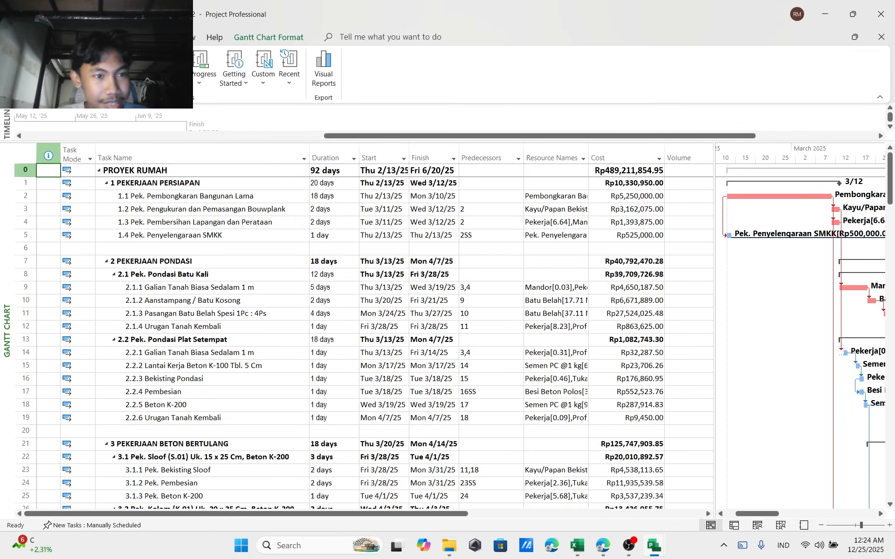
left_click(169, 74)
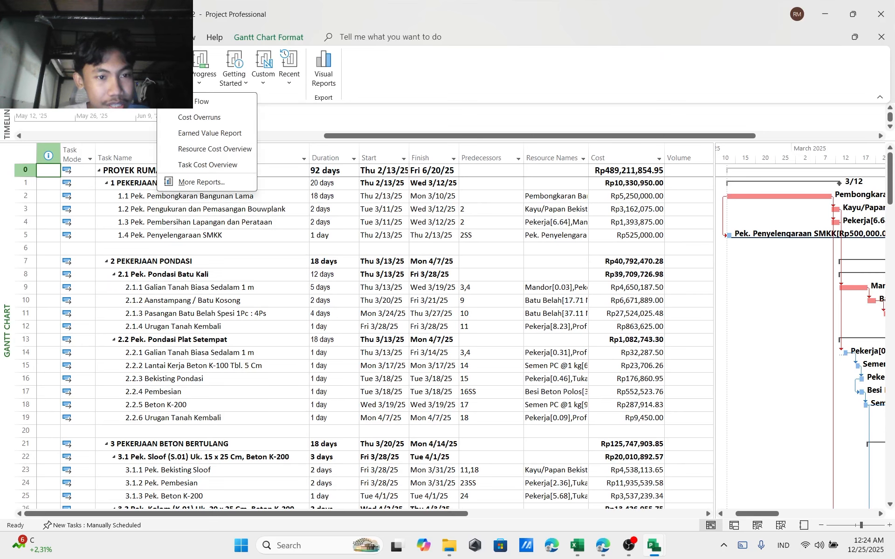
left_click(187, 101)
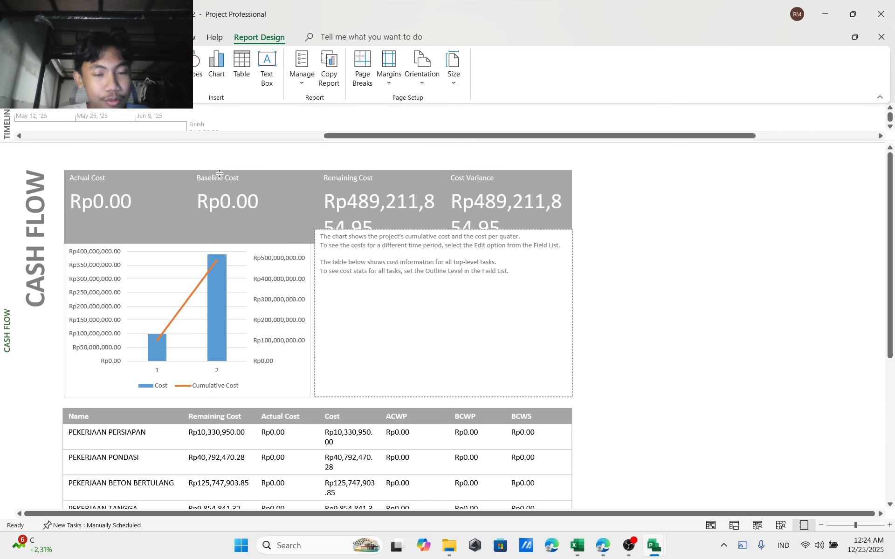